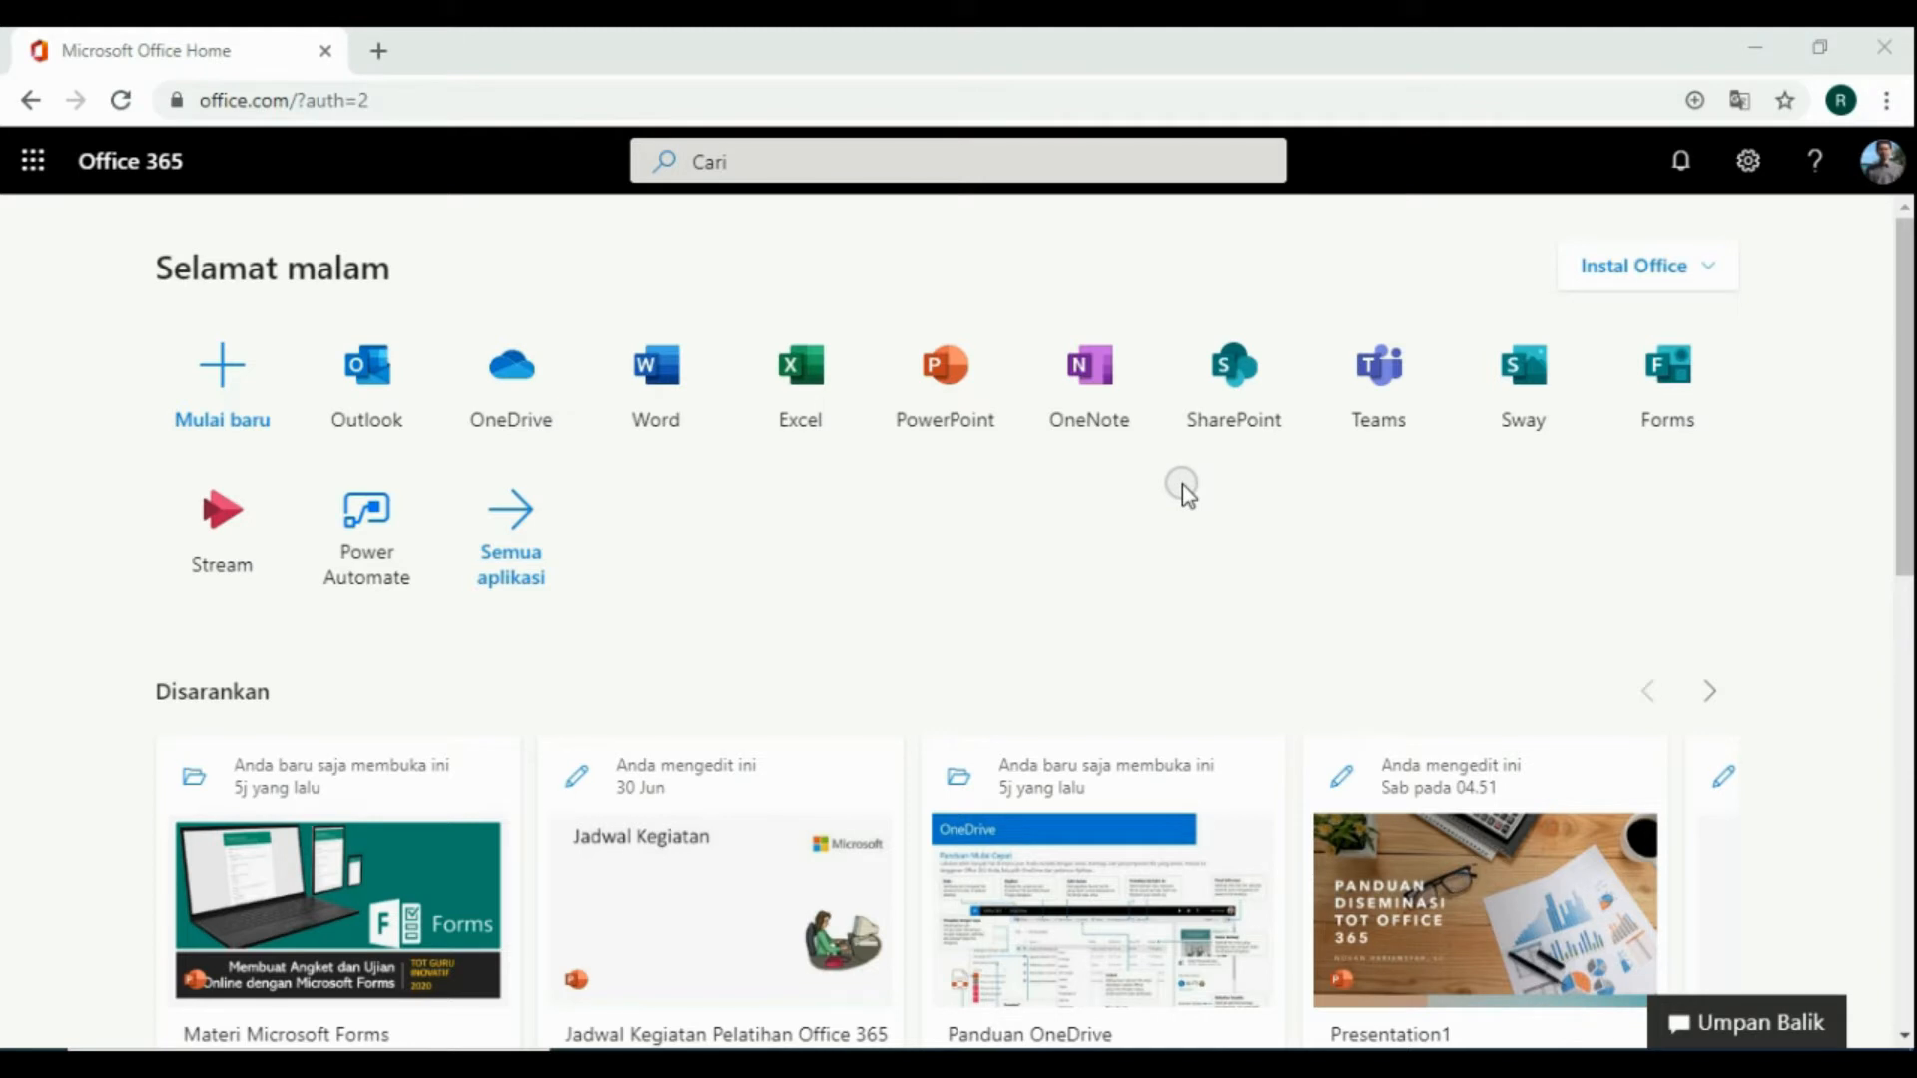
Open Teams and go to the Fikih Kelas 5 A team from the list of all teams
left_click(1388, 405)
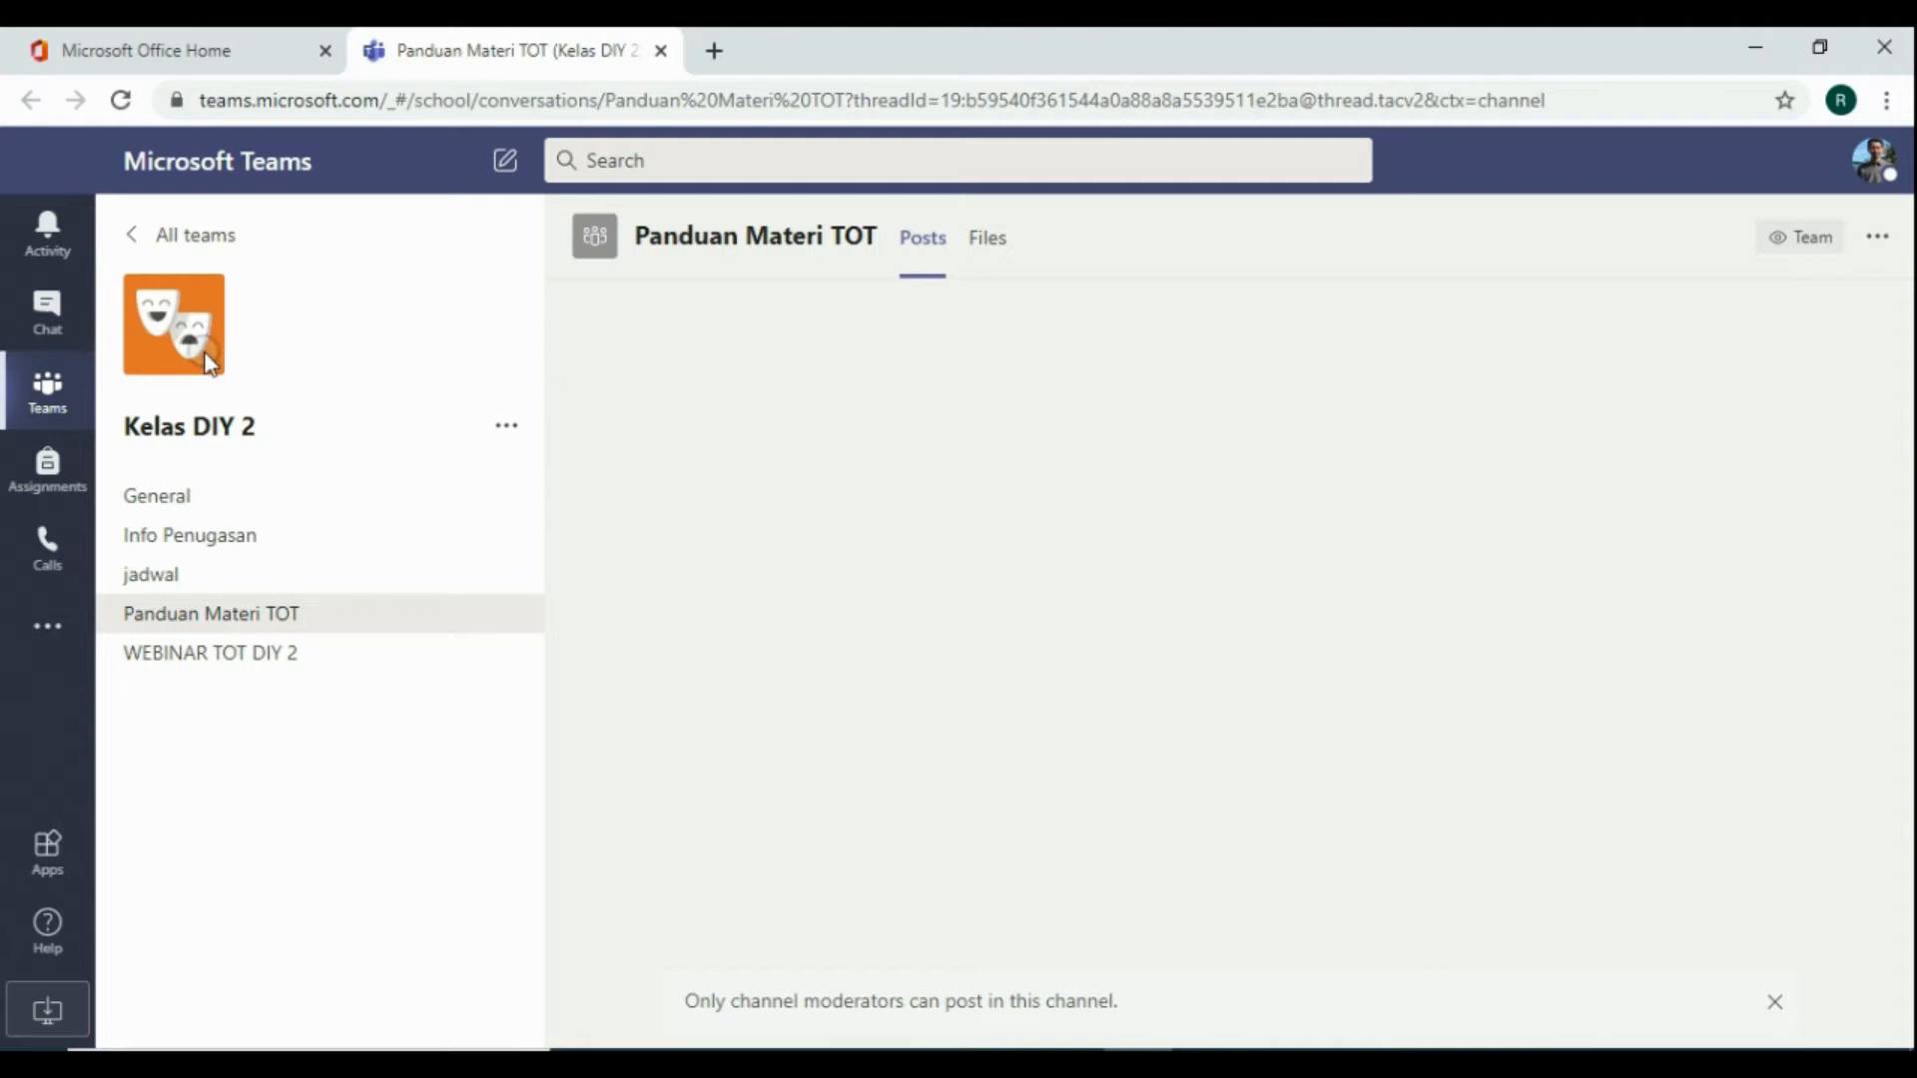
left_click(159, 239)
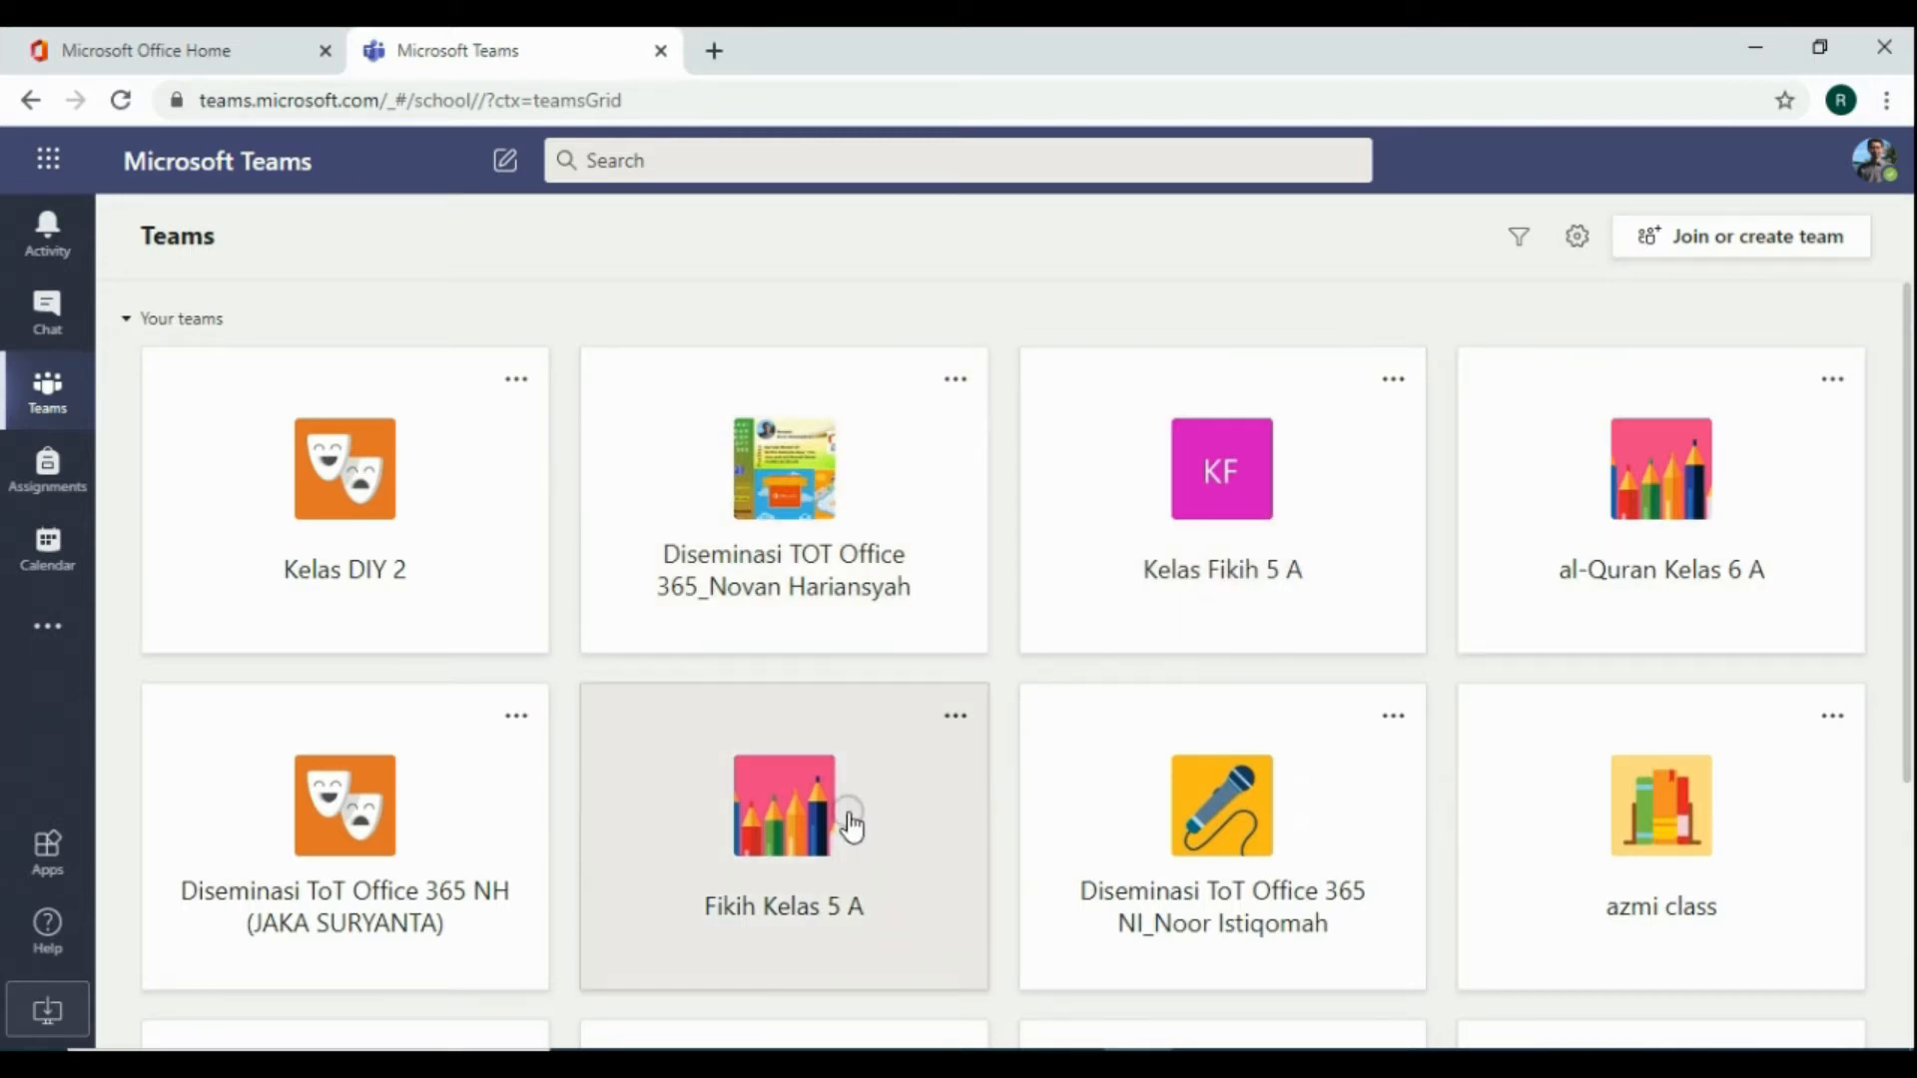
left_click(828, 821)
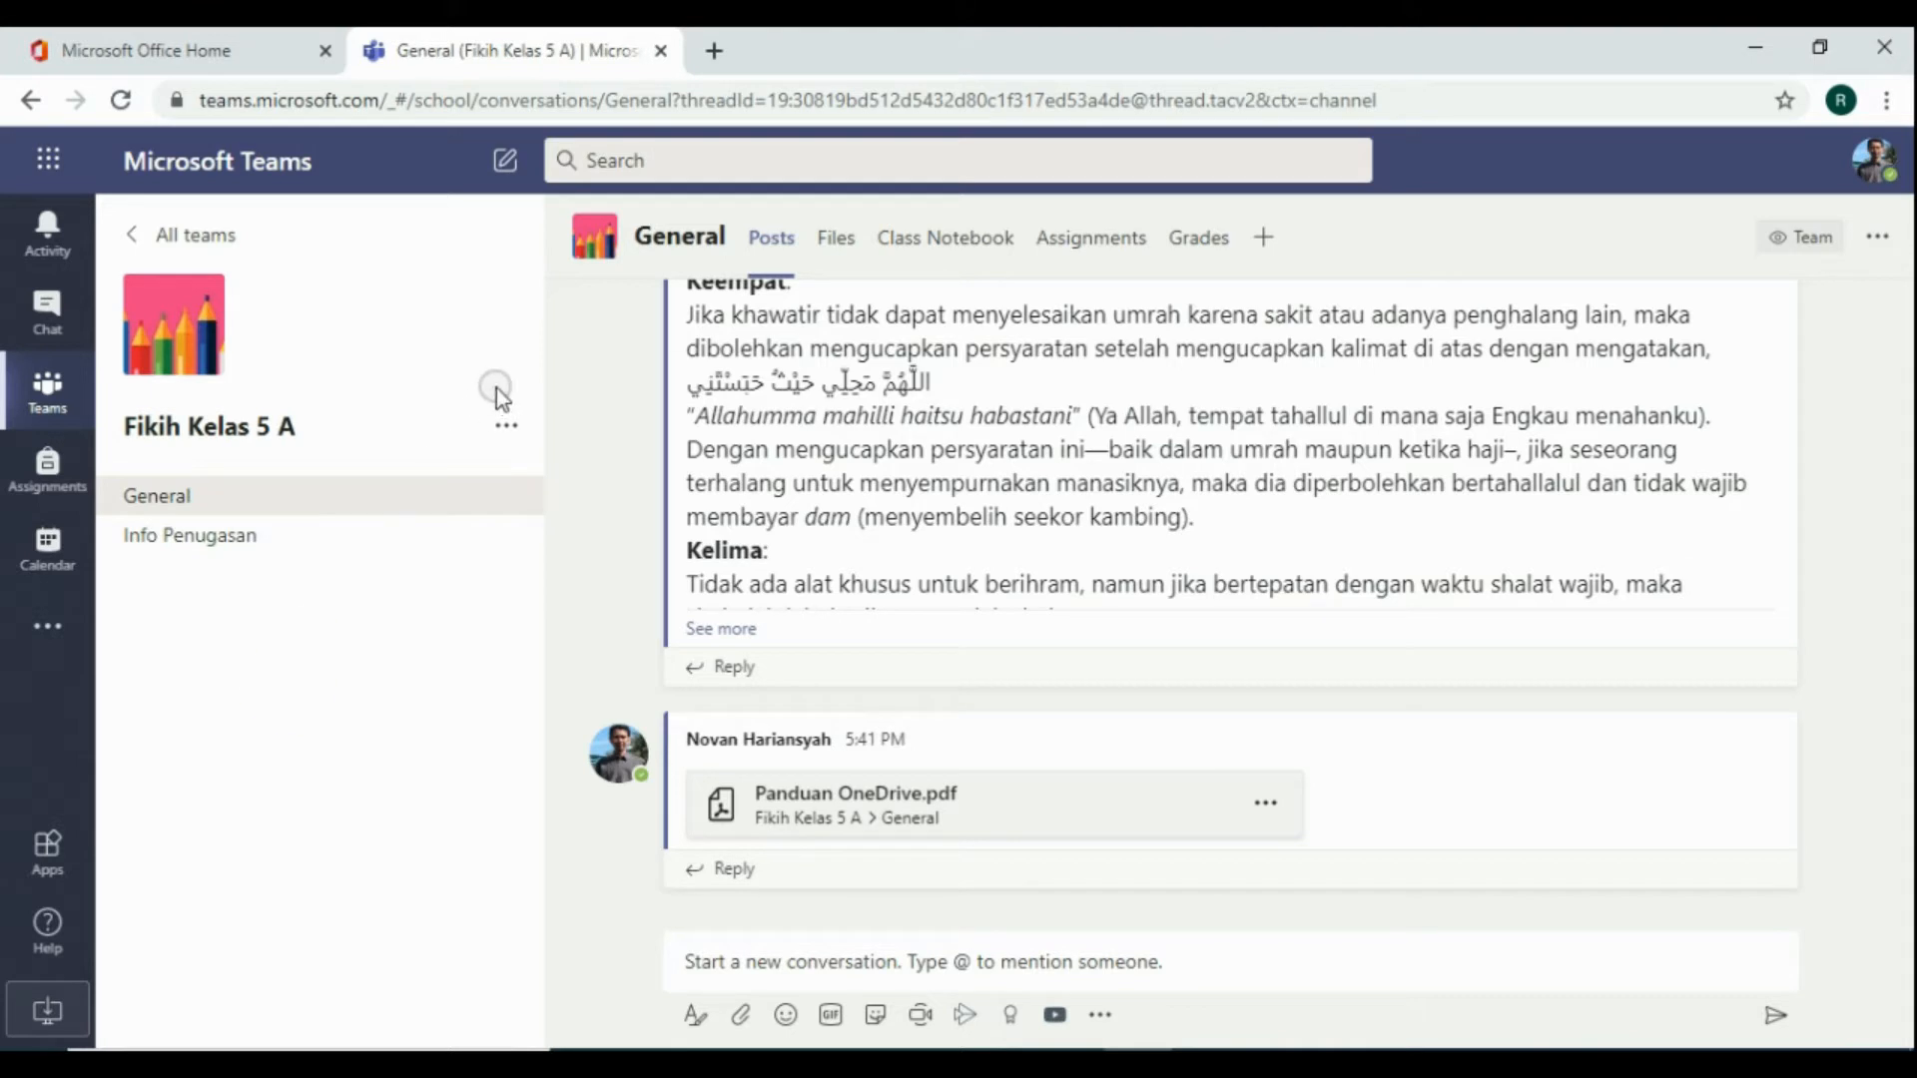
Add a standard channel named "Webinar kegiatan" to the Fikih Kelas 5 A team, then return to the General channel
left_click(507, 425)
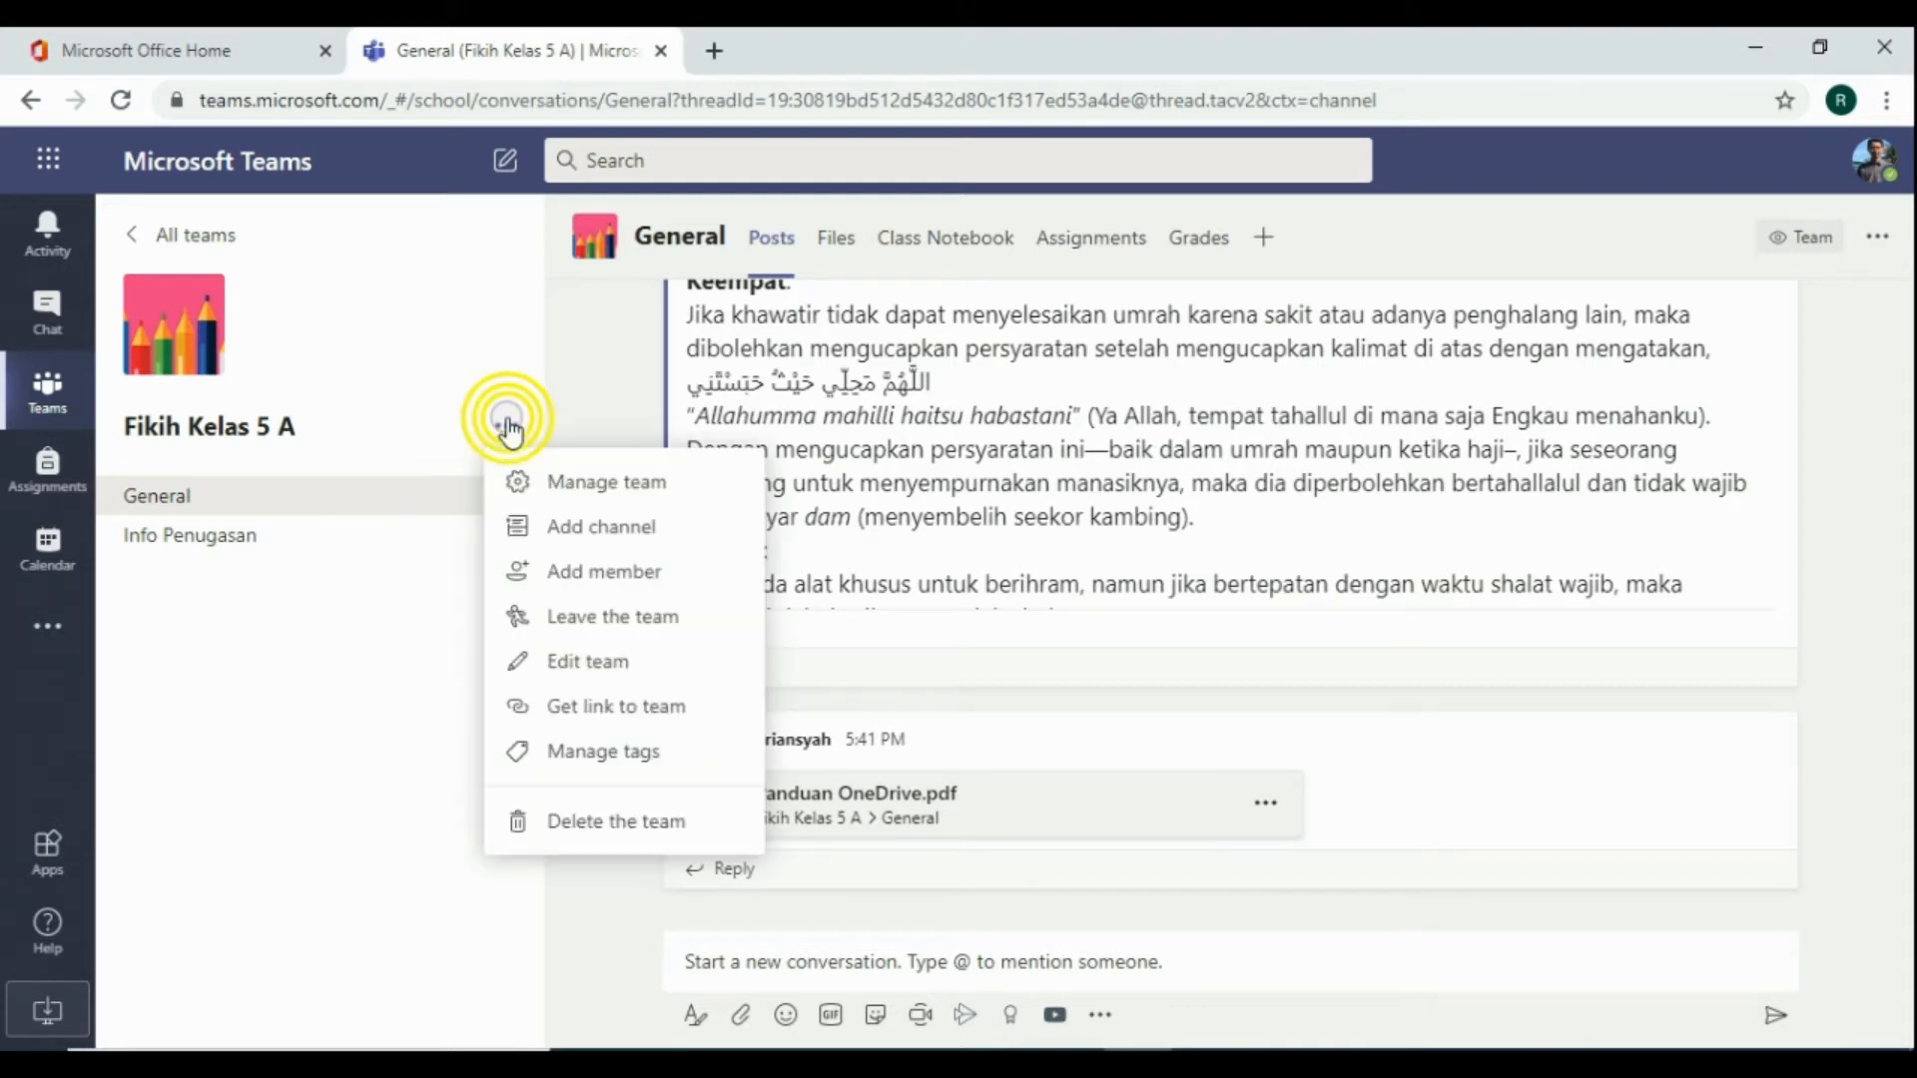
left_click(583, 534)
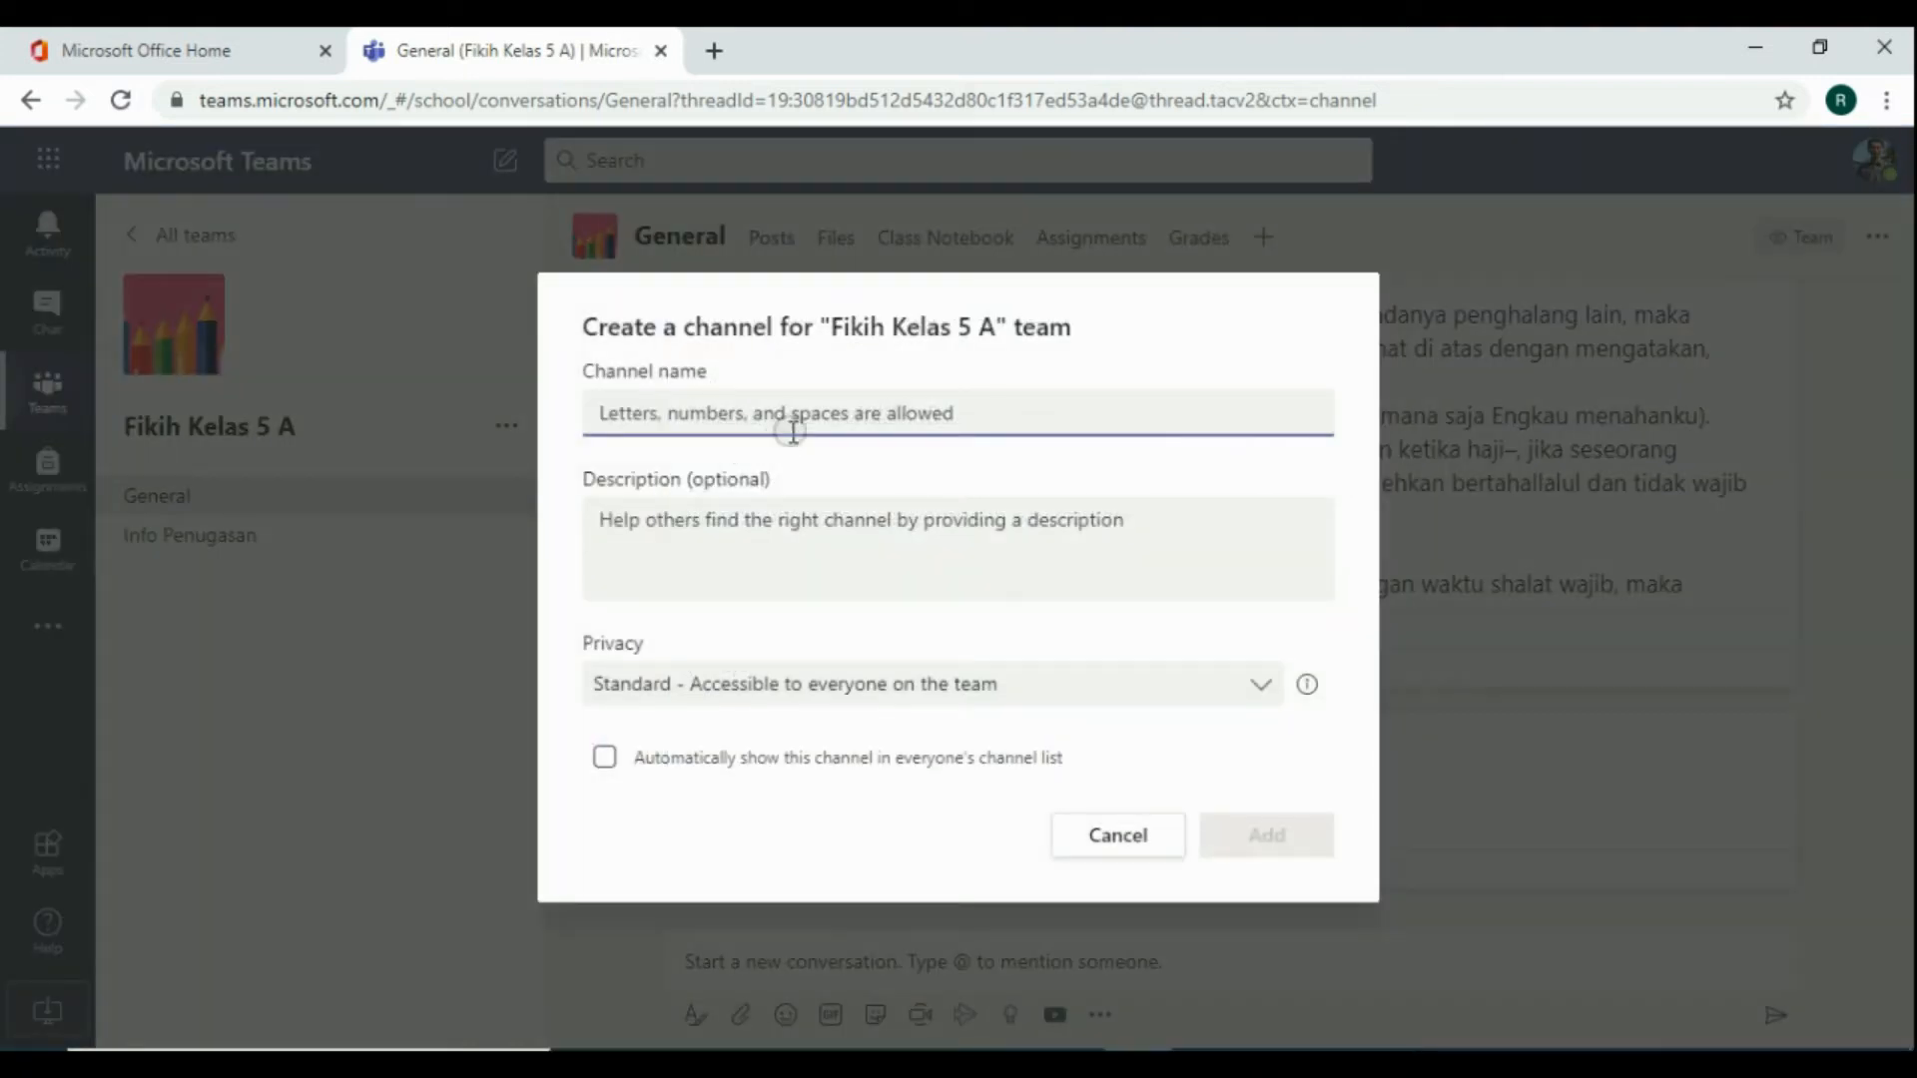
type("Webi")
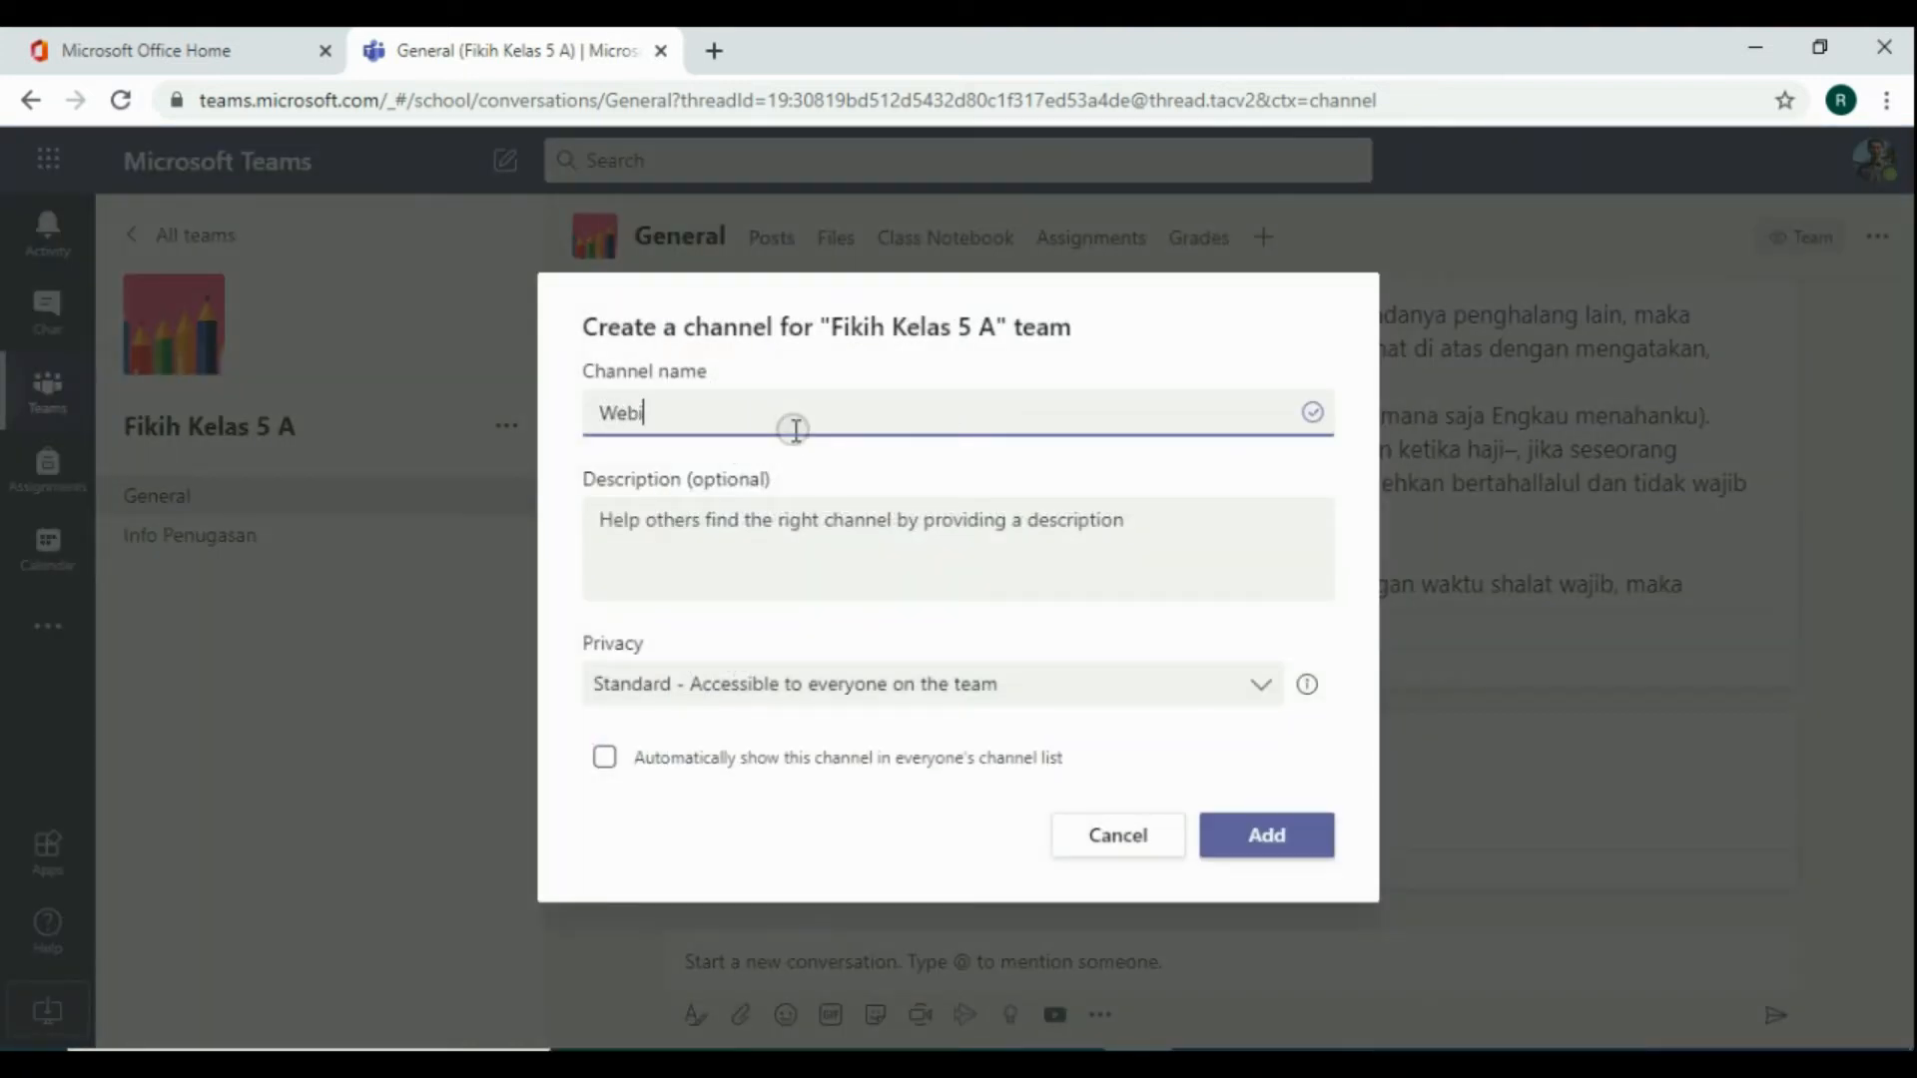
type("nar kegiatan")
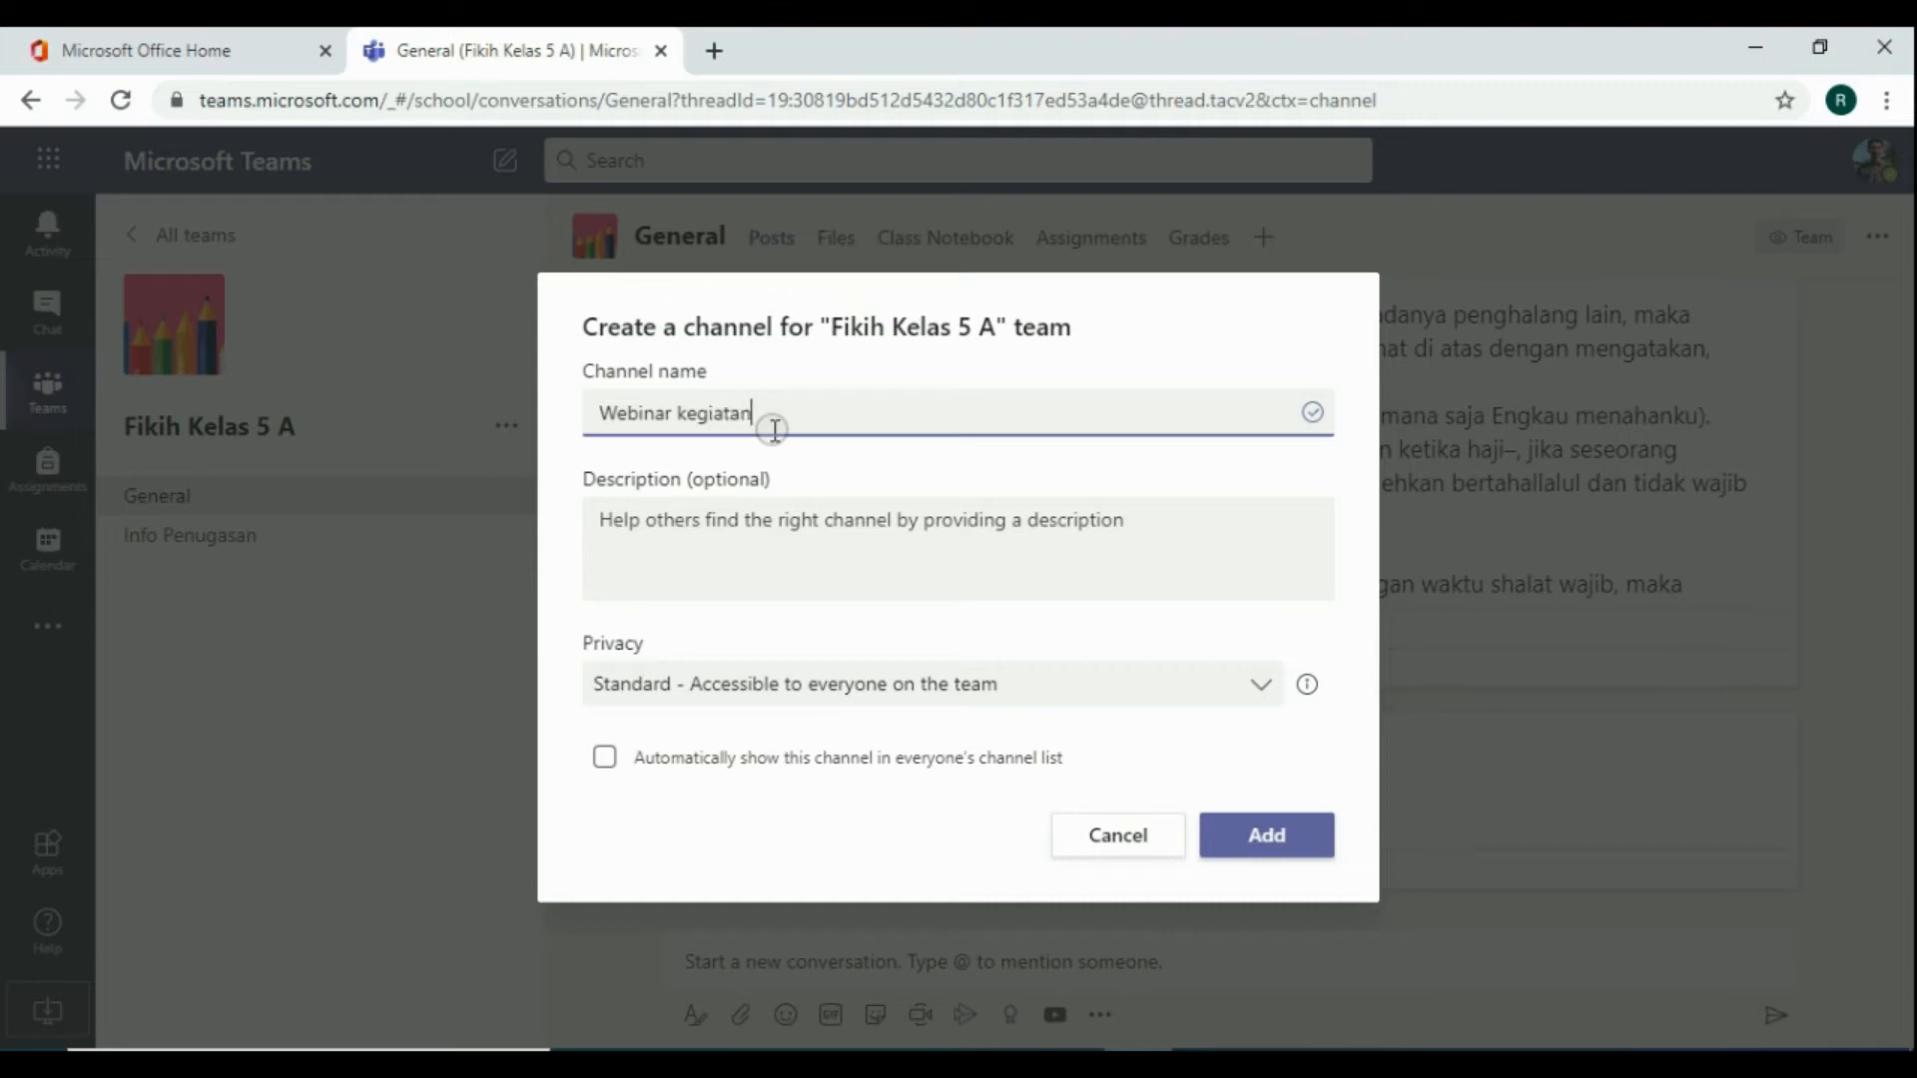
left_click(1261, 839)
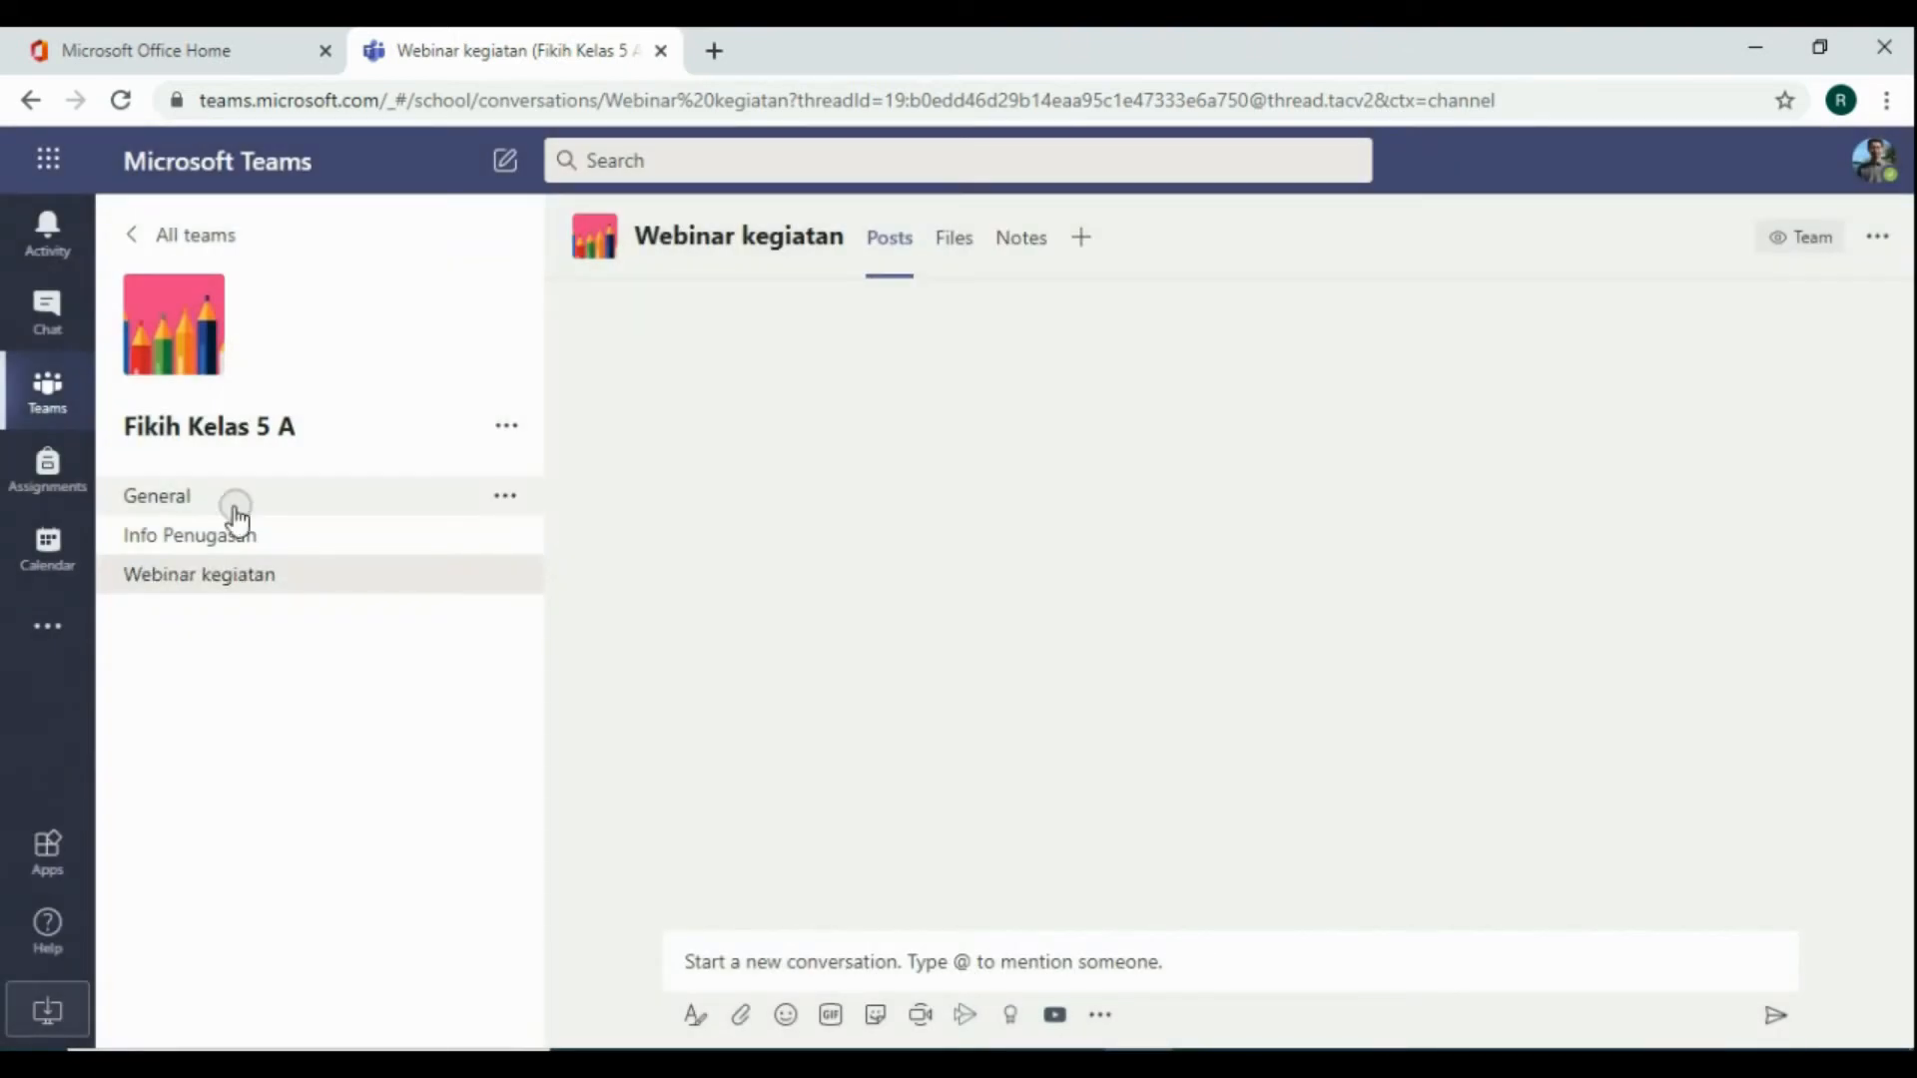
left_click(188, 499)
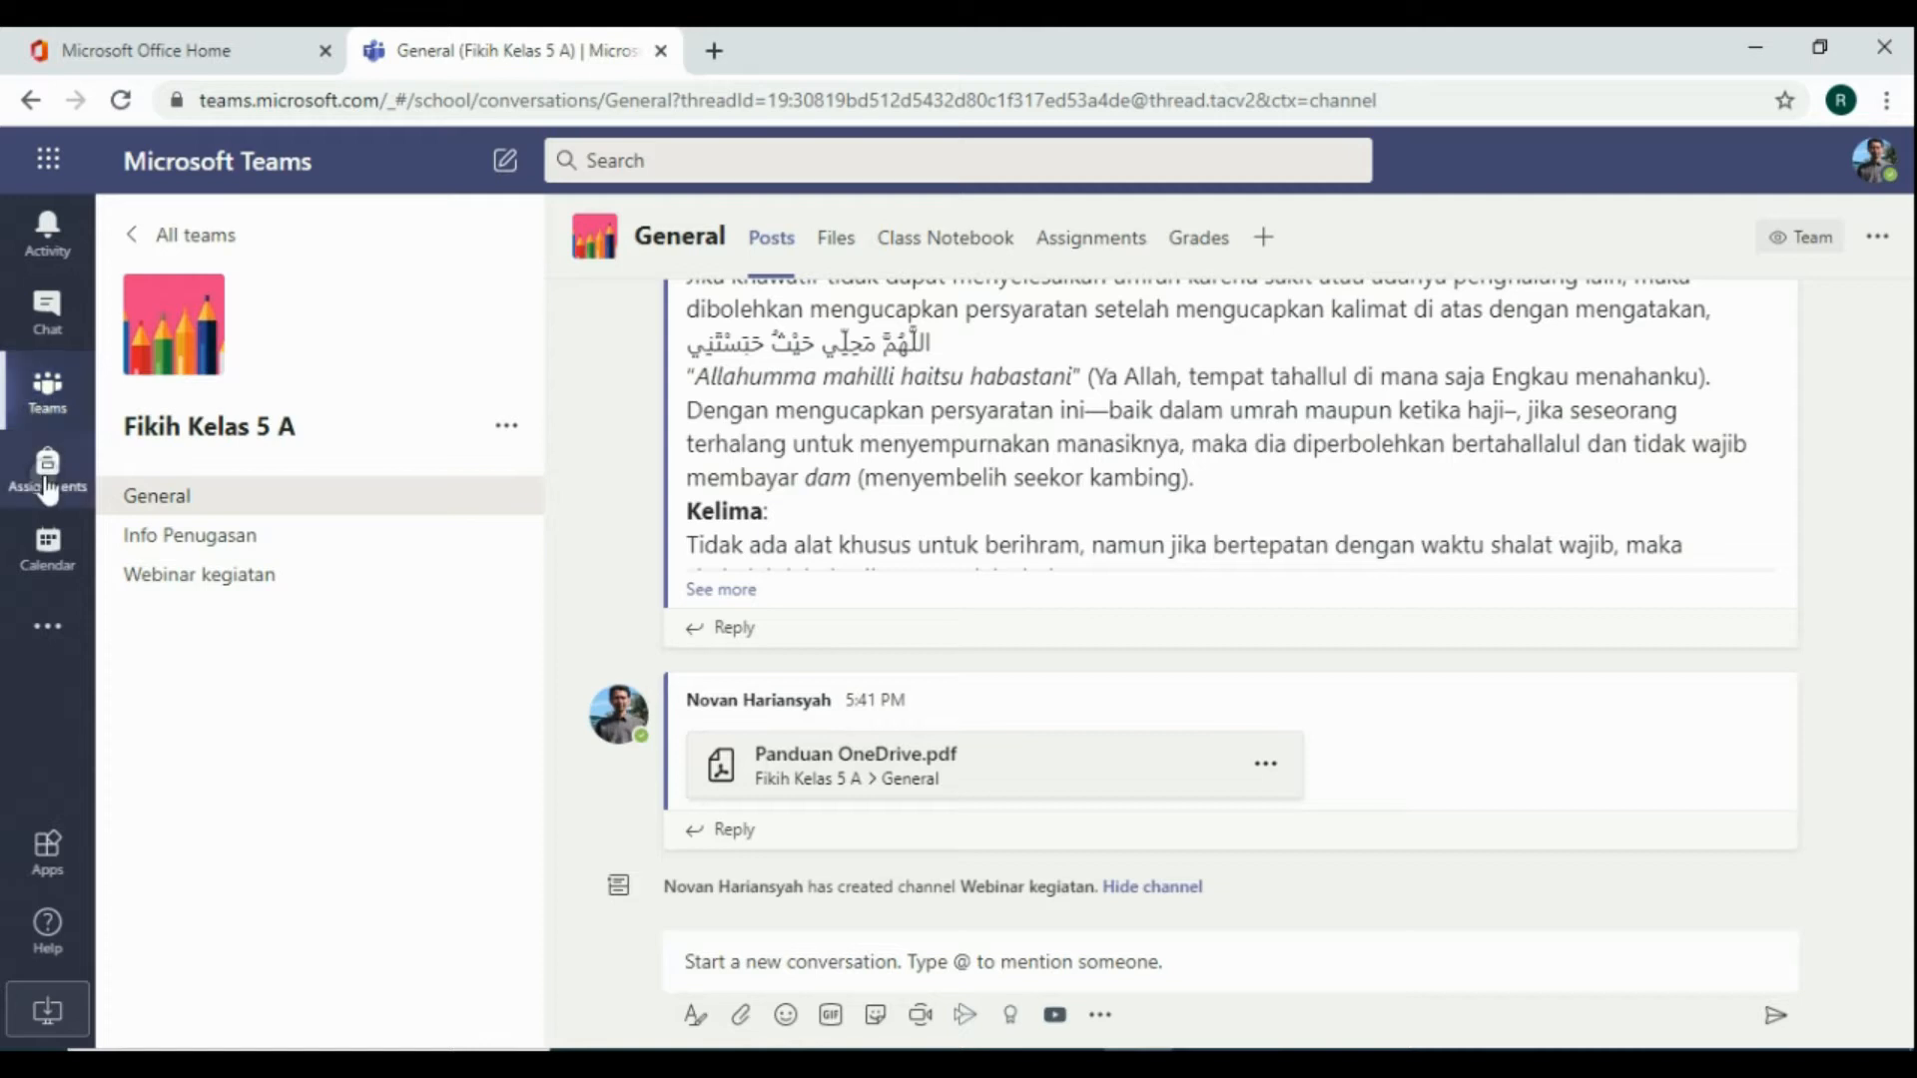
Open the calendar and start a new meeting in the Wednesday, July 8 slot at 10 PM
left_click(57, 551)
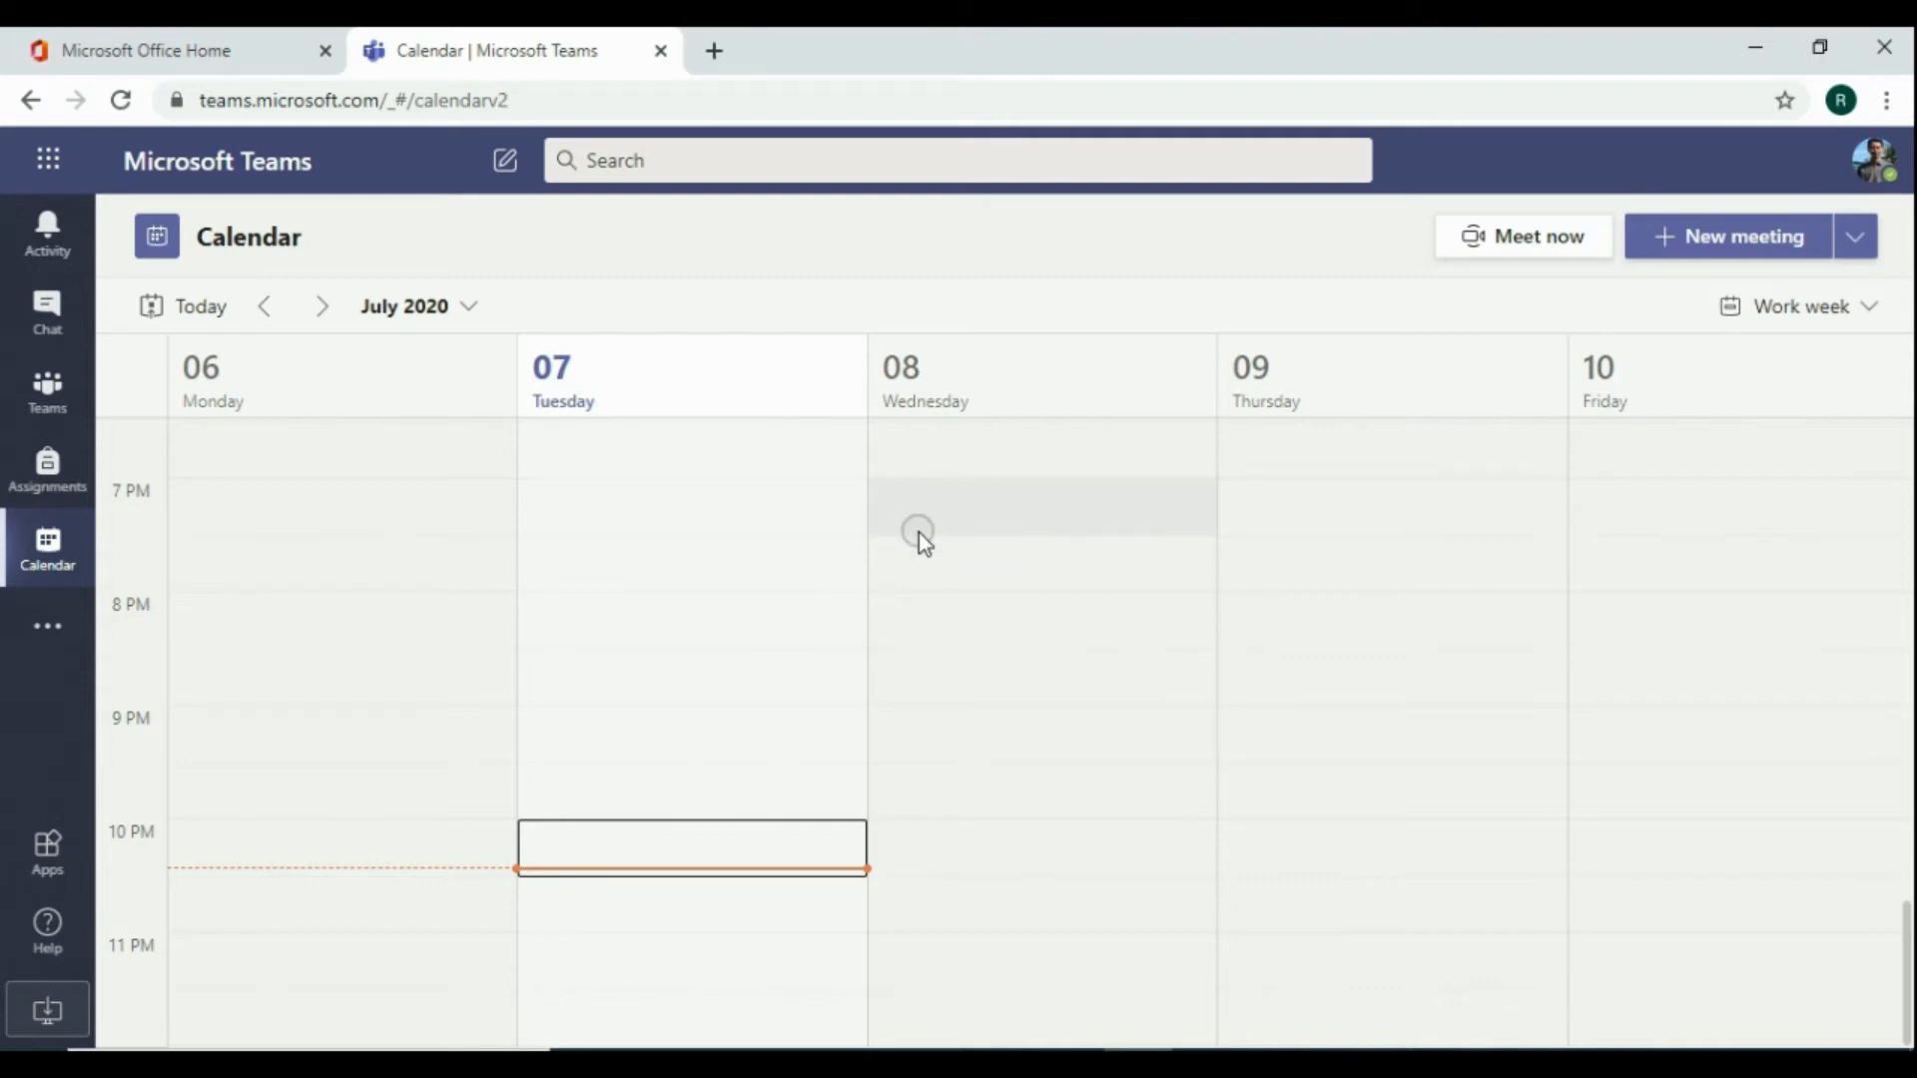
scroll(919, 540, "up", 5)
scroll(915, 564, "down", 3)
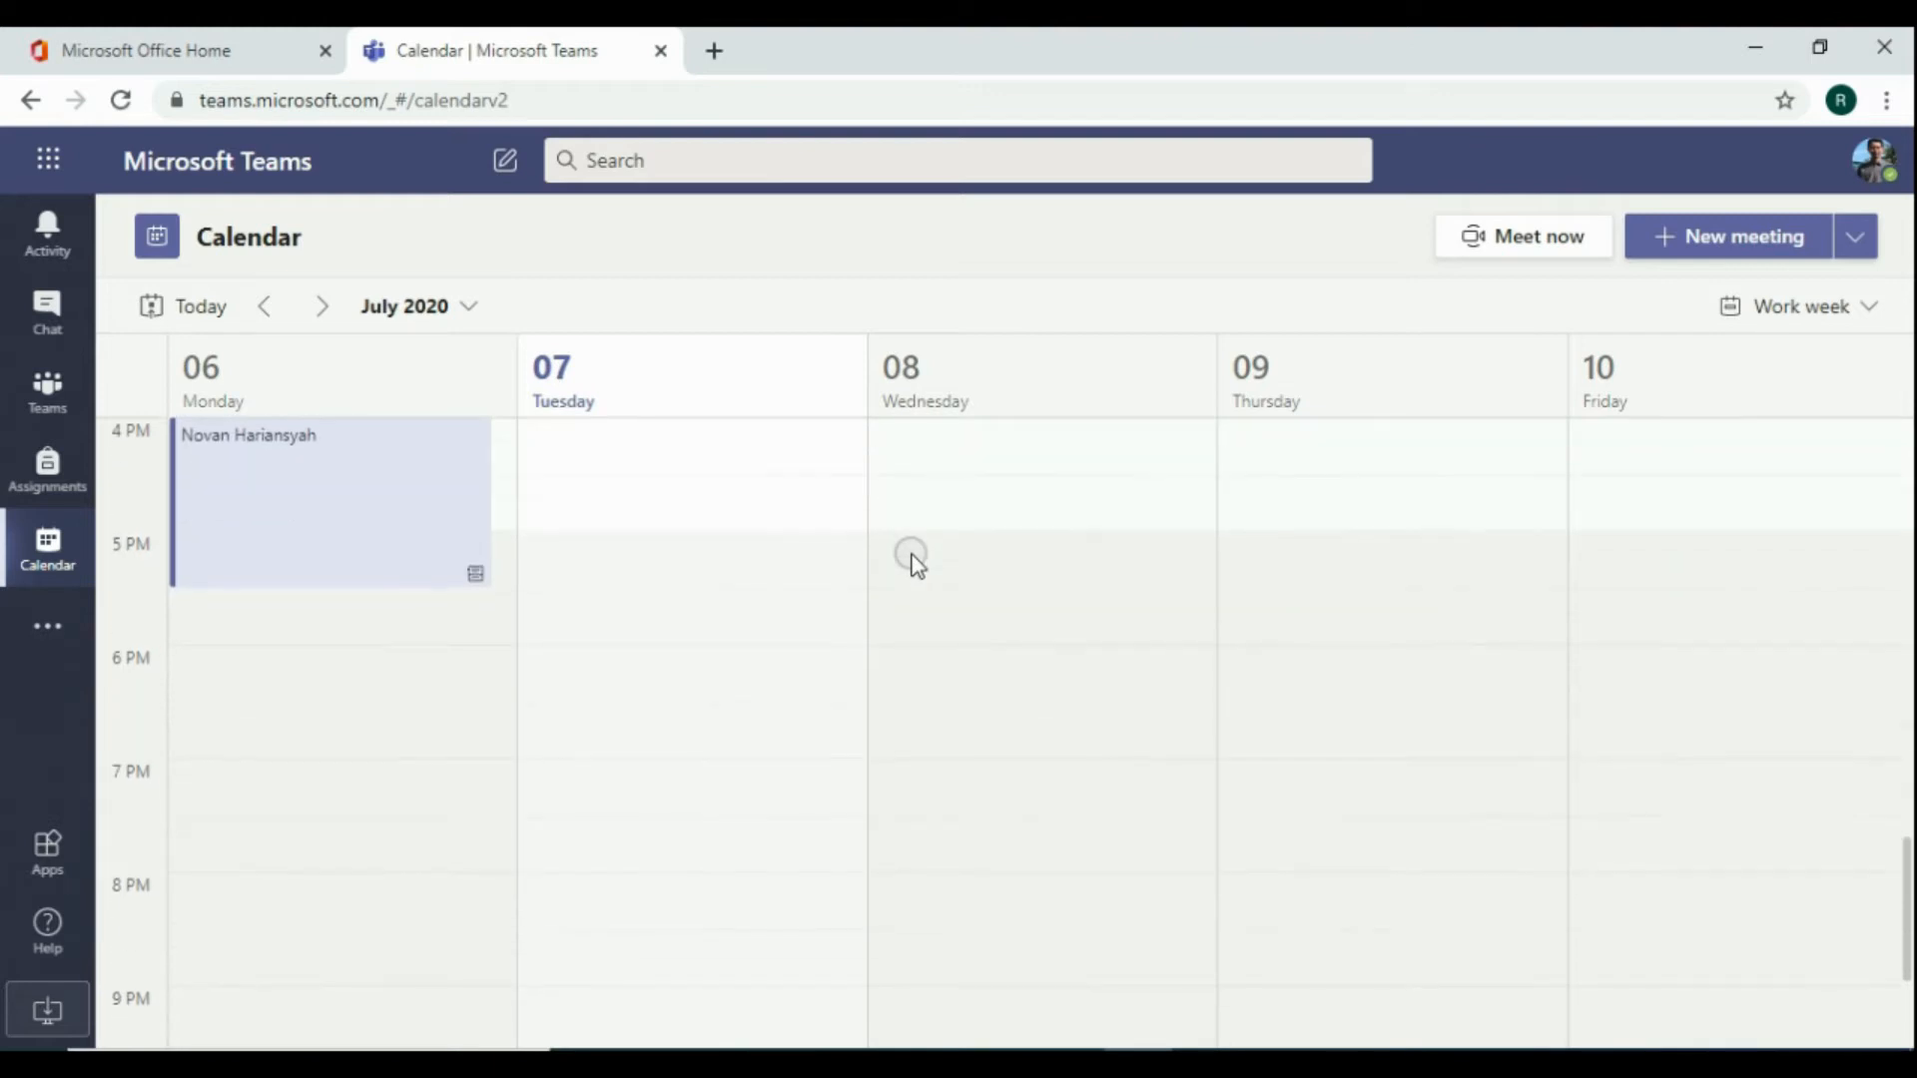
scroll(950, 649, "up", 3)
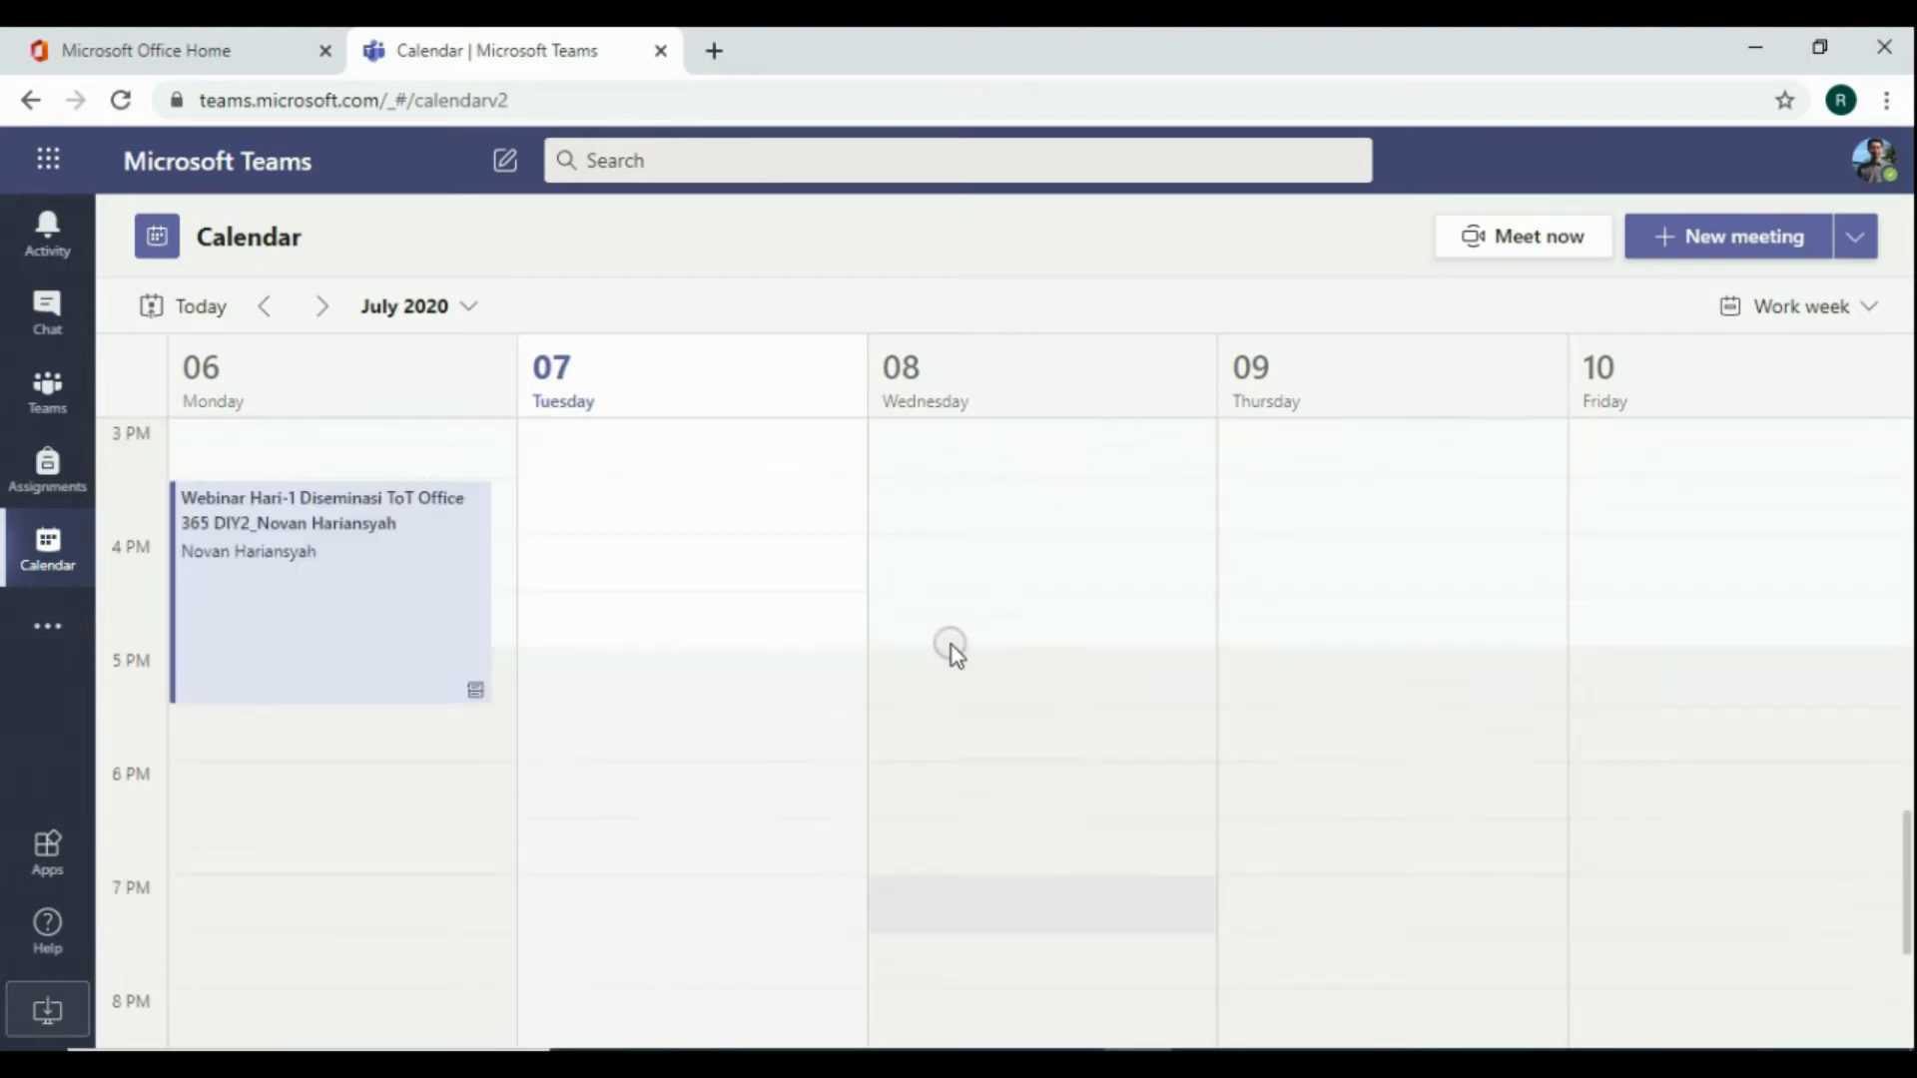
scroll(951, 649, "down", 2)
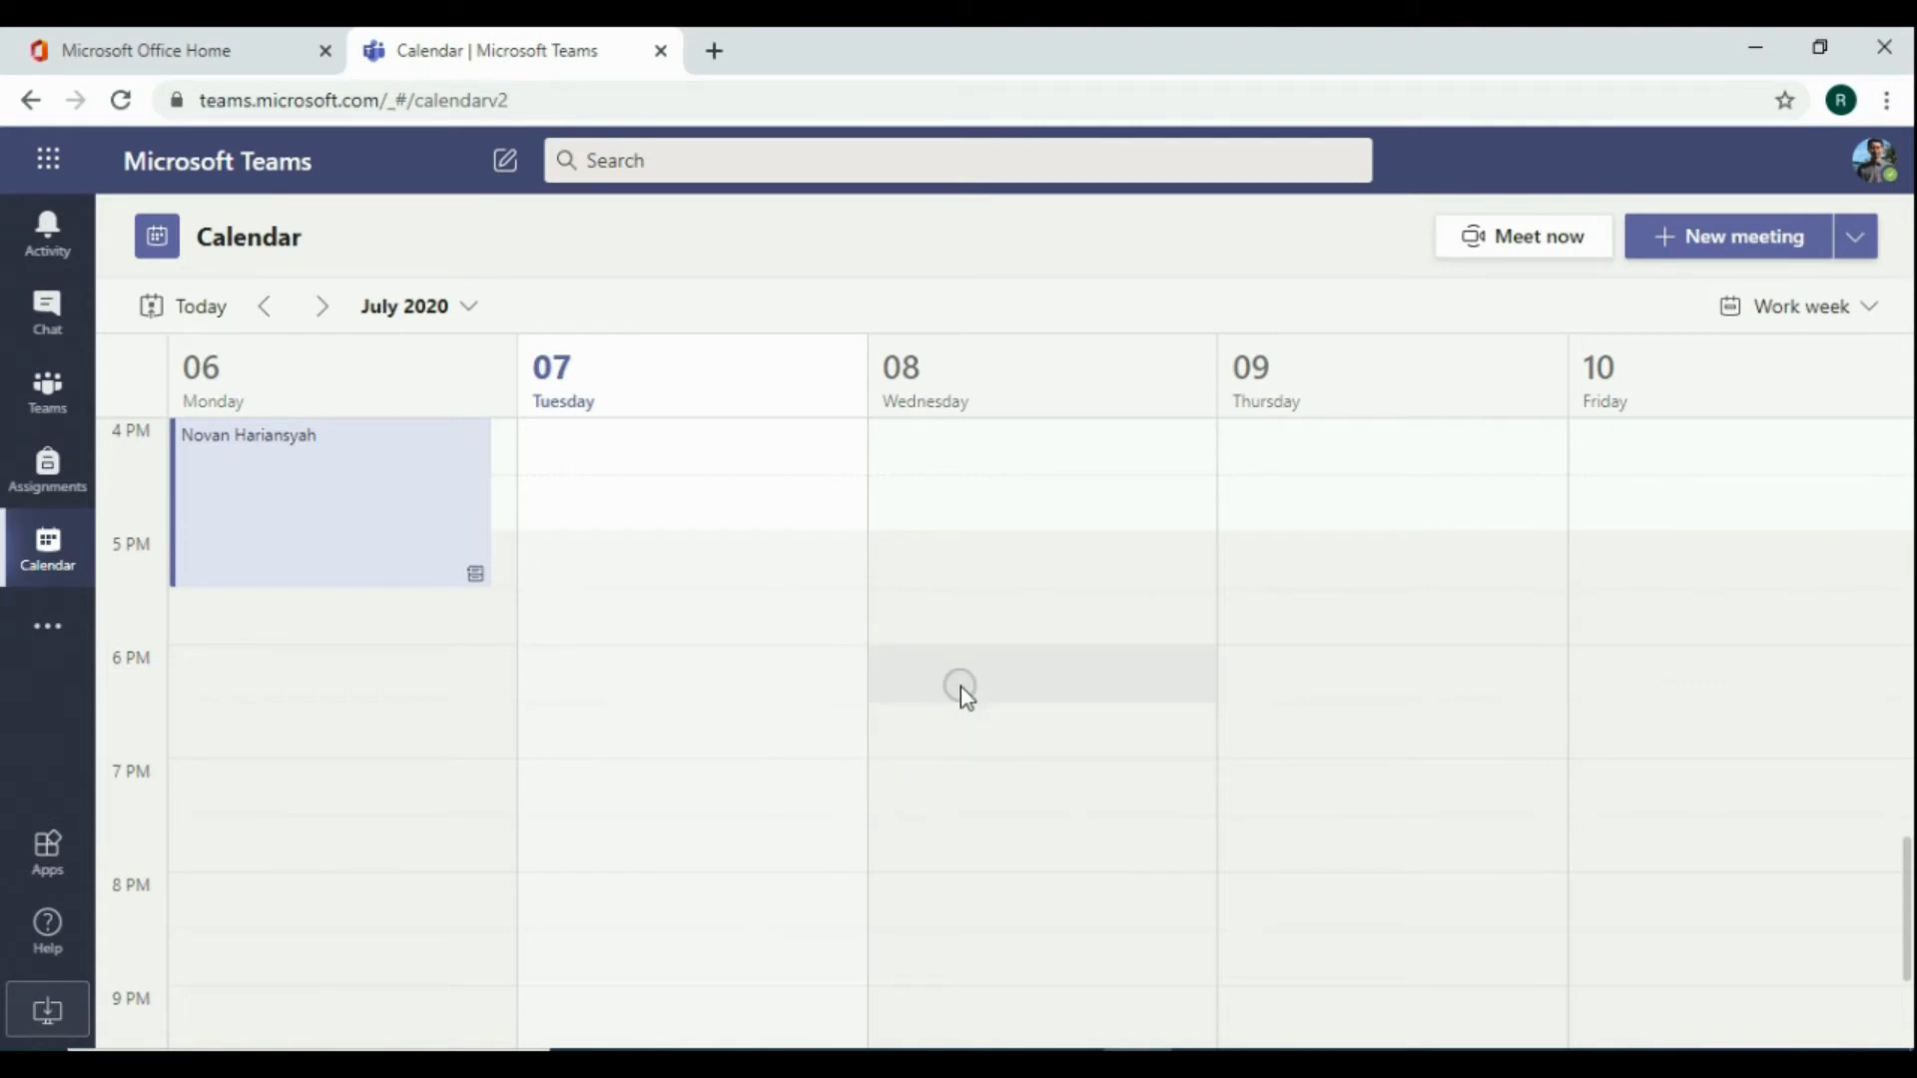
scroll(960, 680, "down", 3)
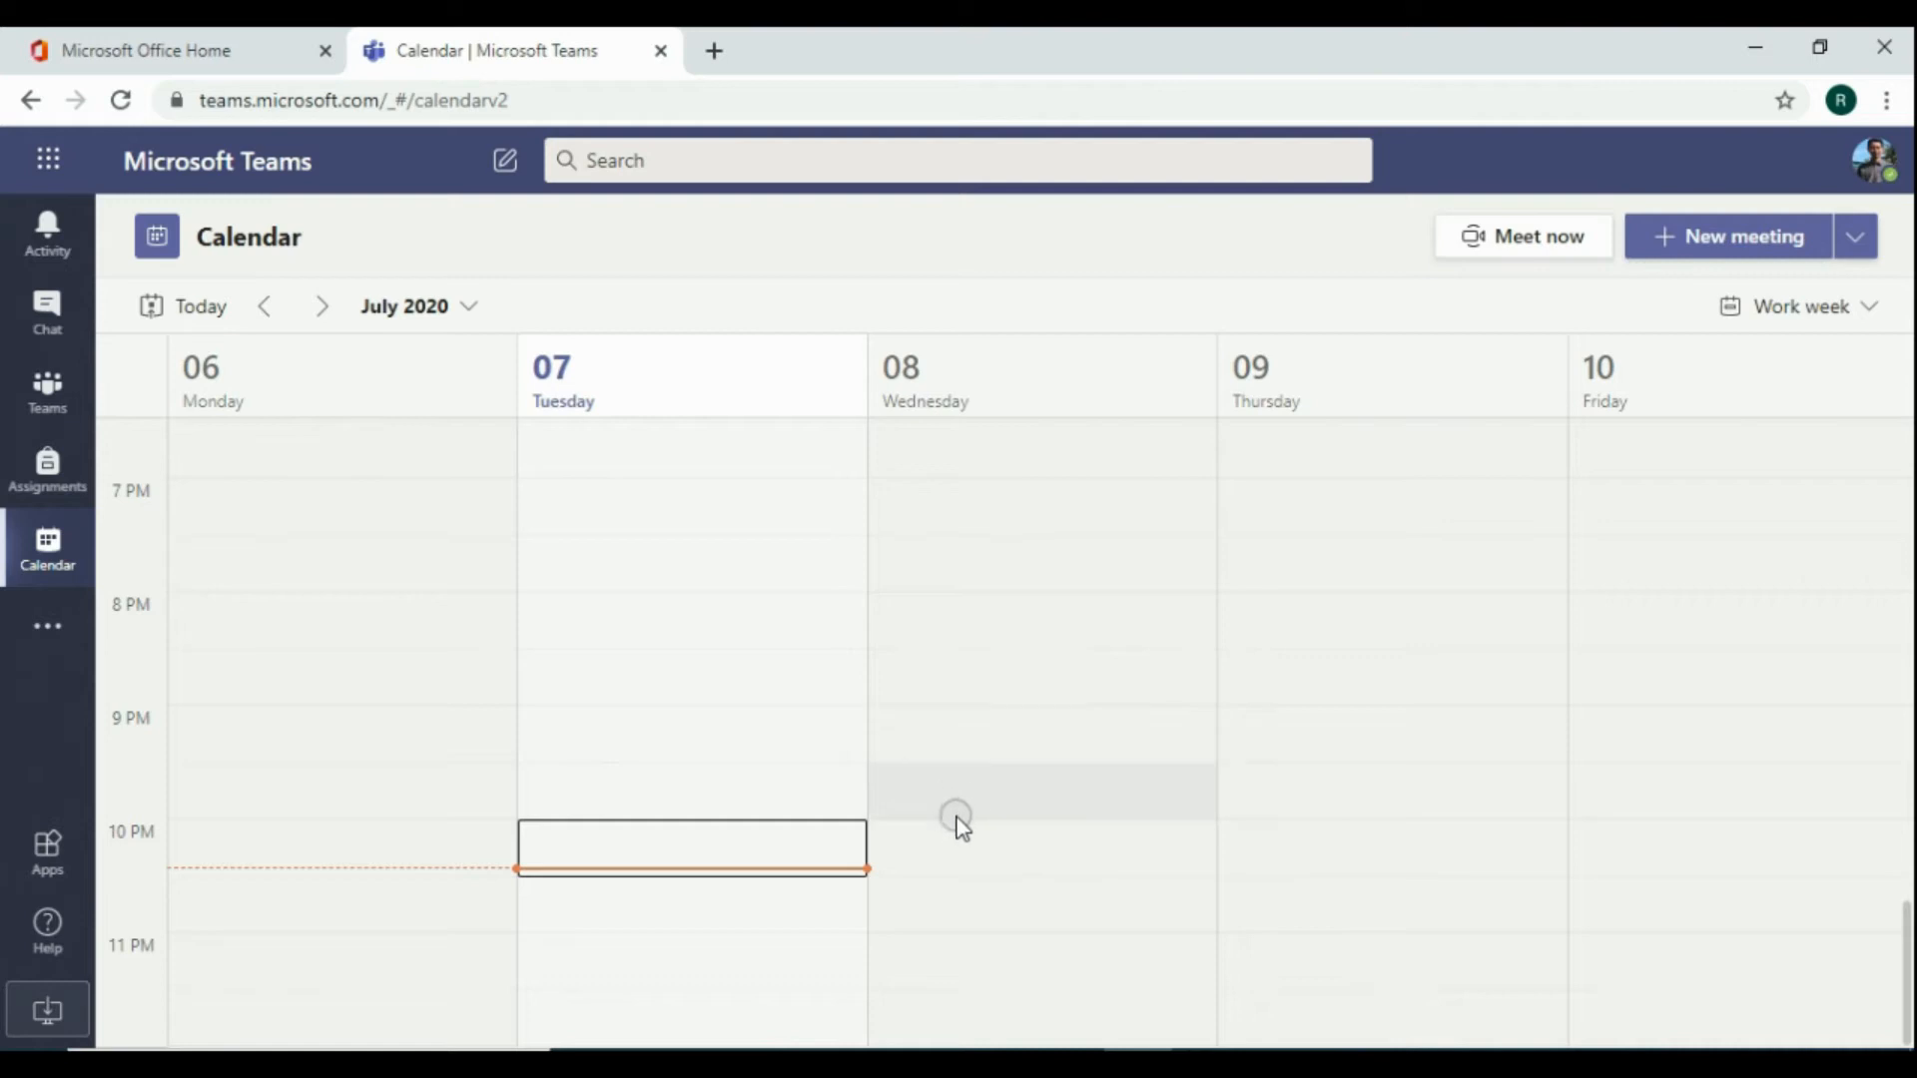
left_click(950, 852)
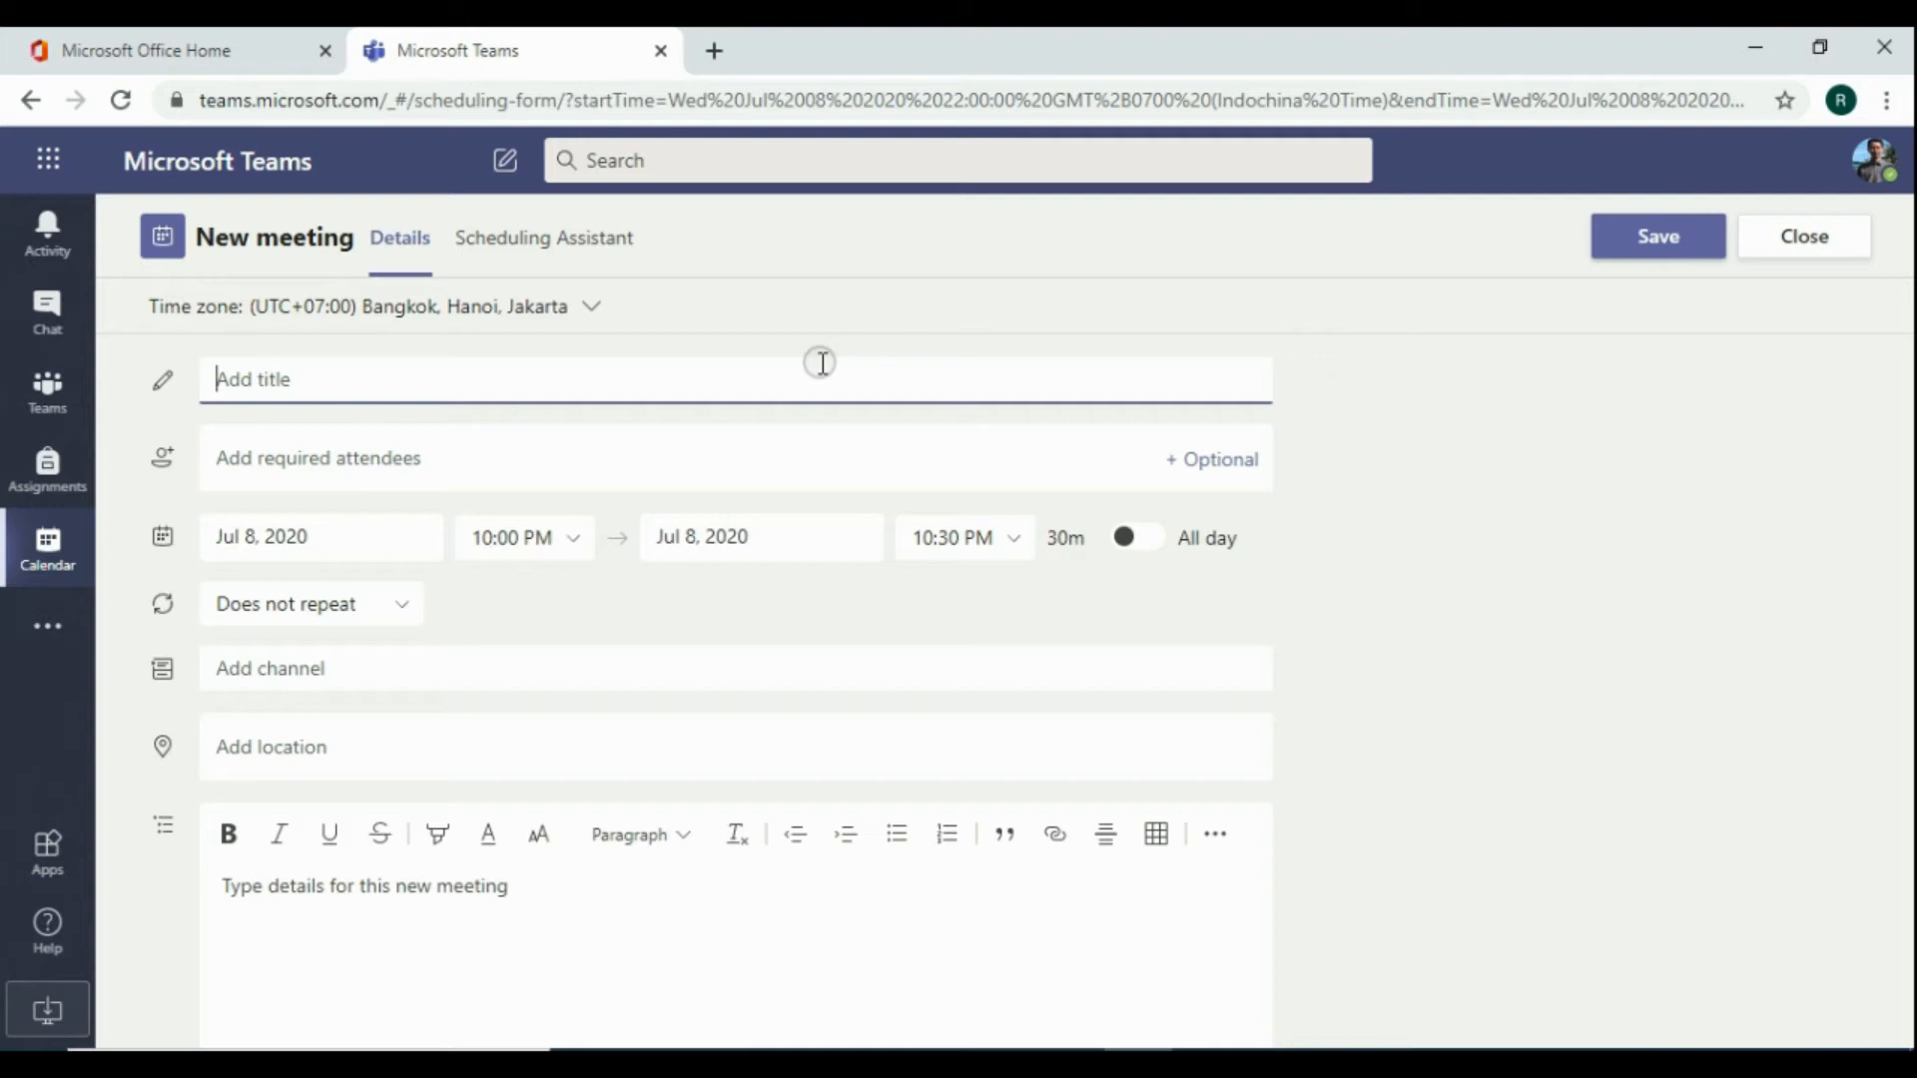
Title the meeting "Webinar Pertemuan Ketiga" and keep the time zone at (UTC+07:00) Bangkok, Hanoi, Jakarta
type("Webinar Pertemuan Ketiga")
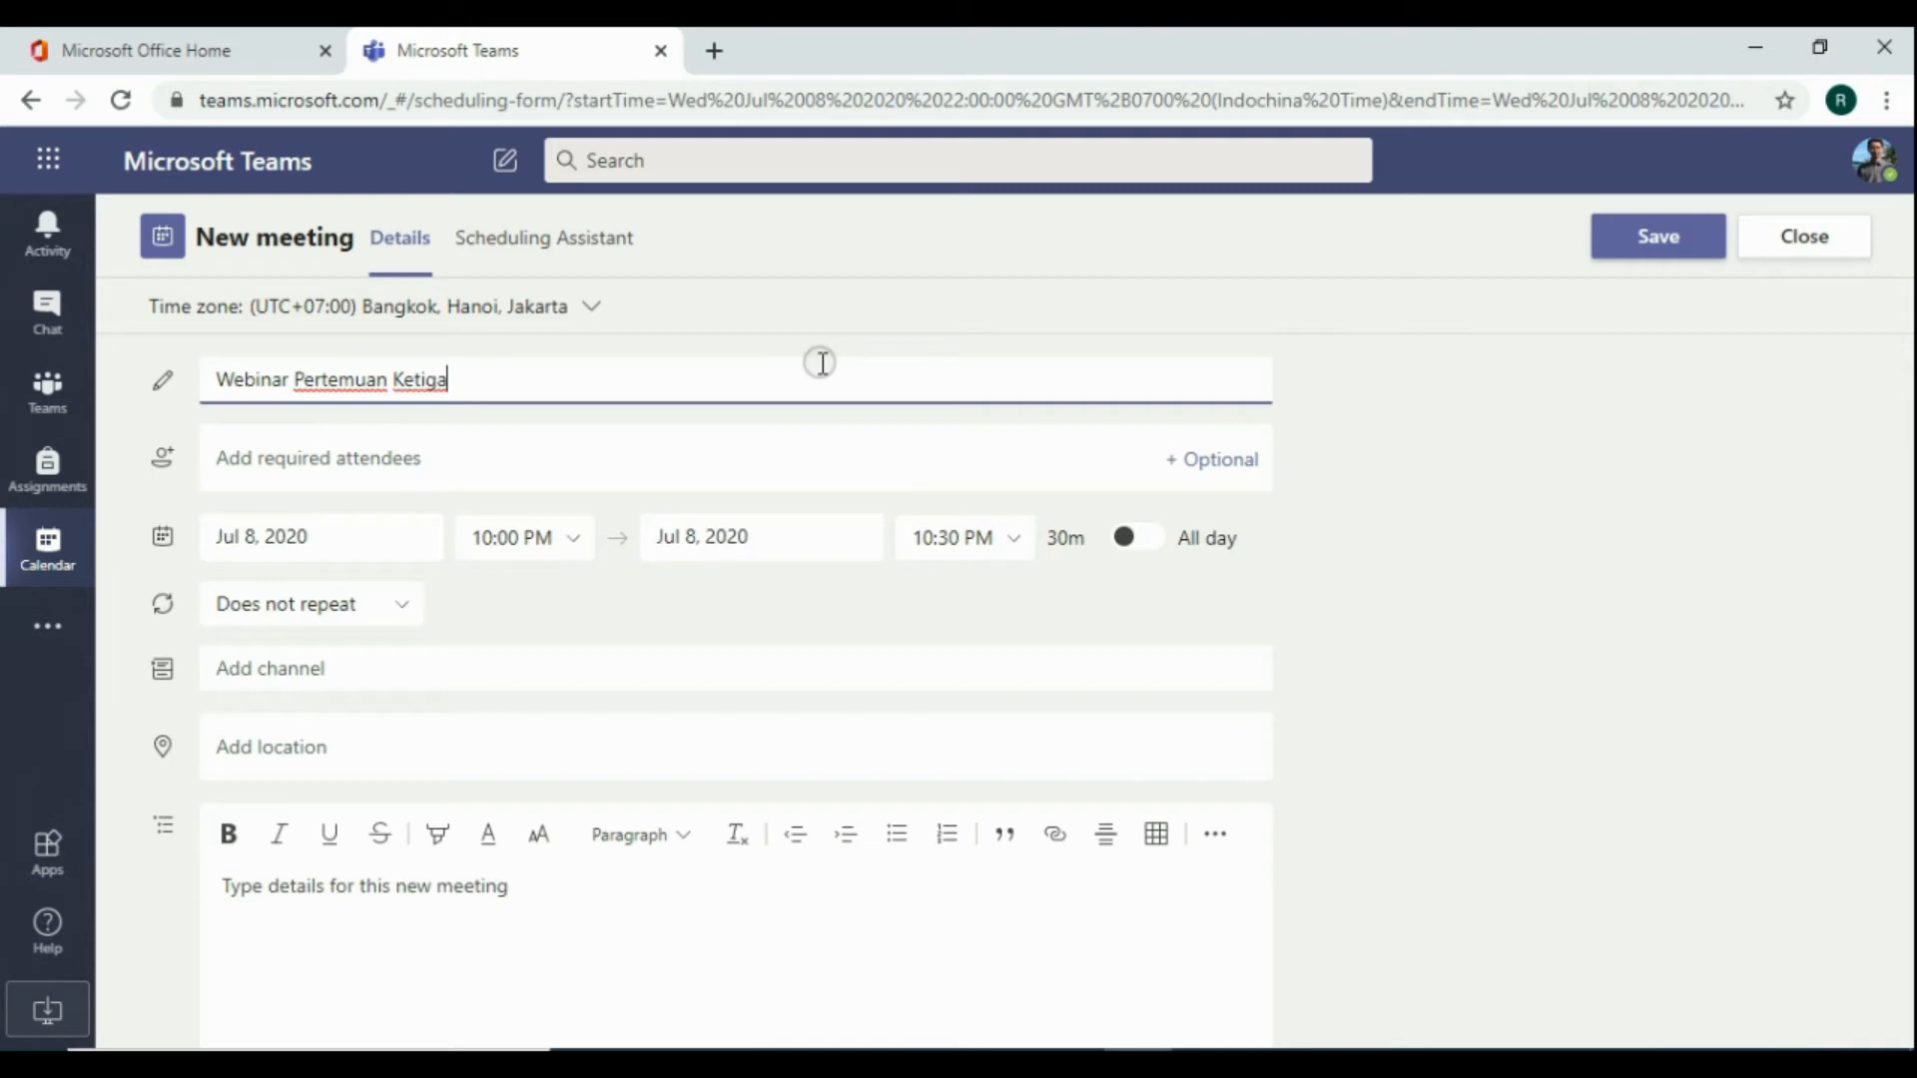
left_click(319, 461)
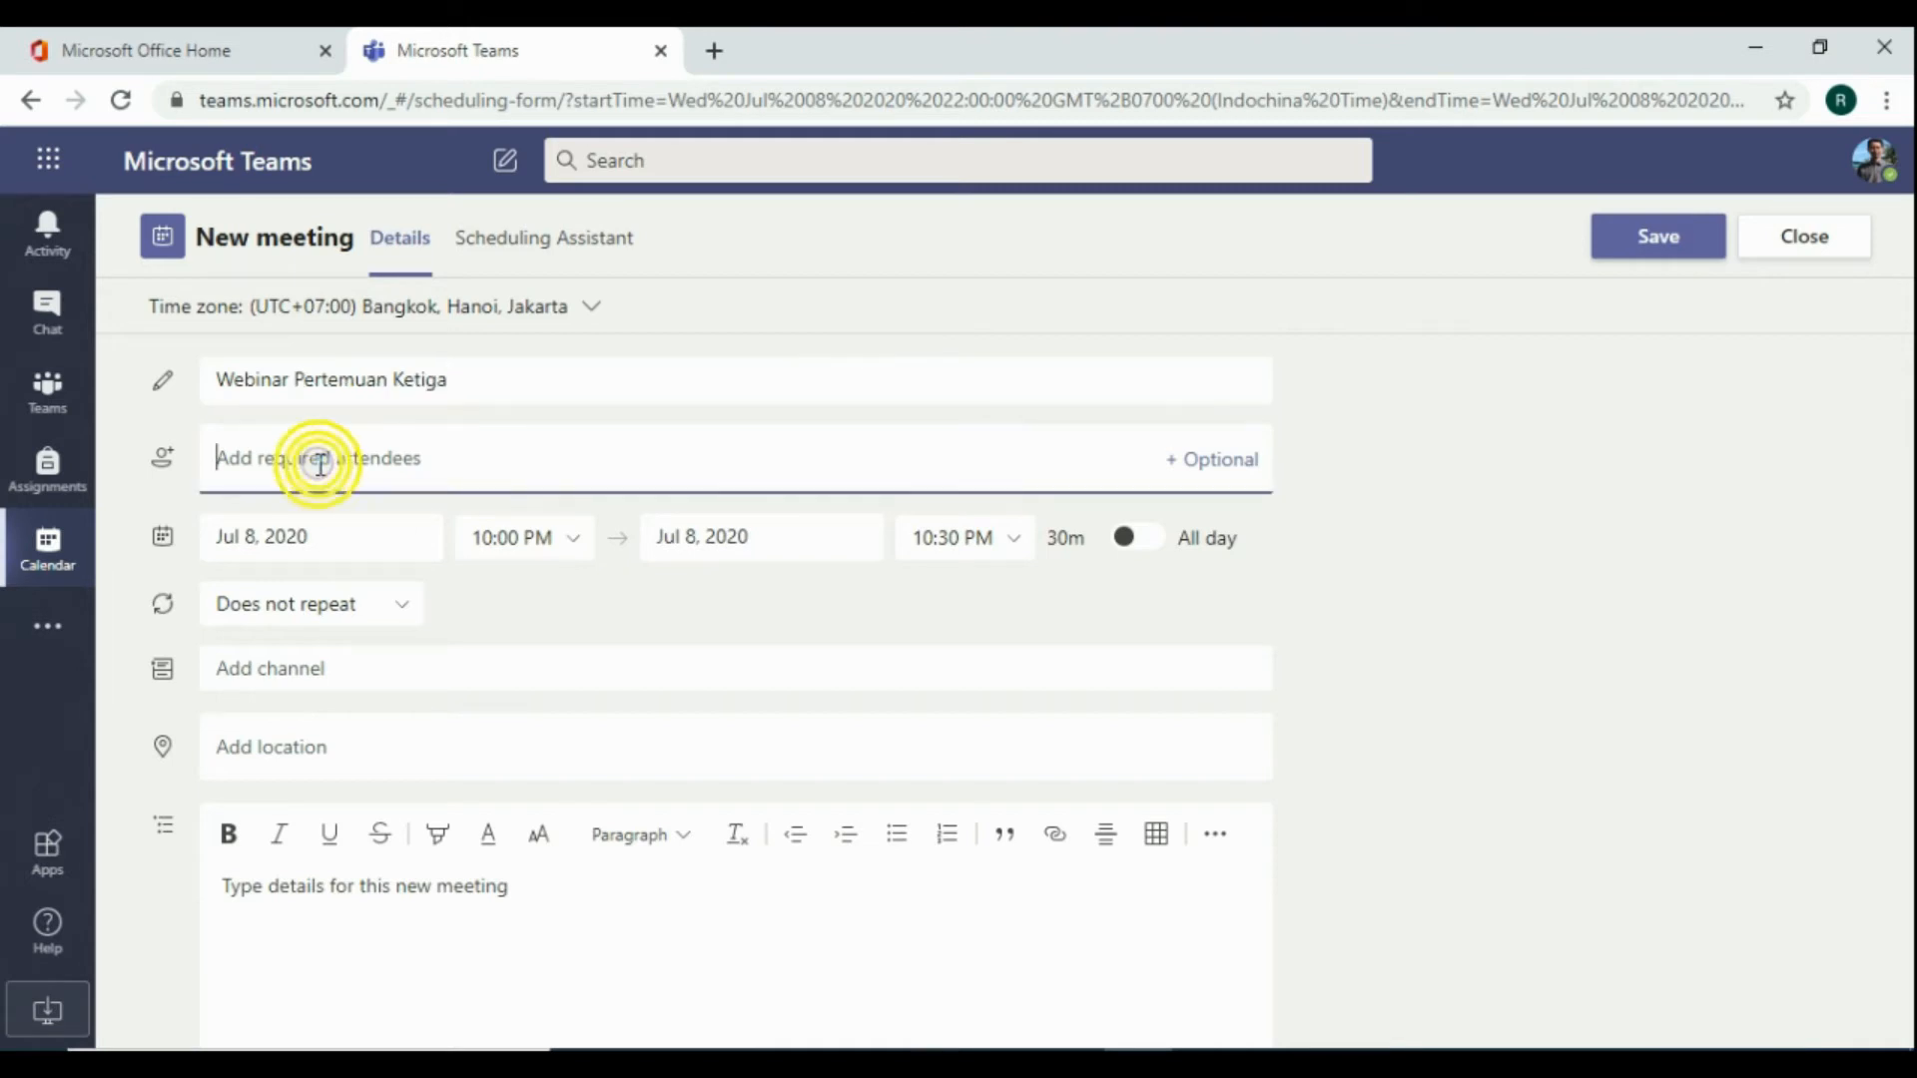
left_click(585, 314)
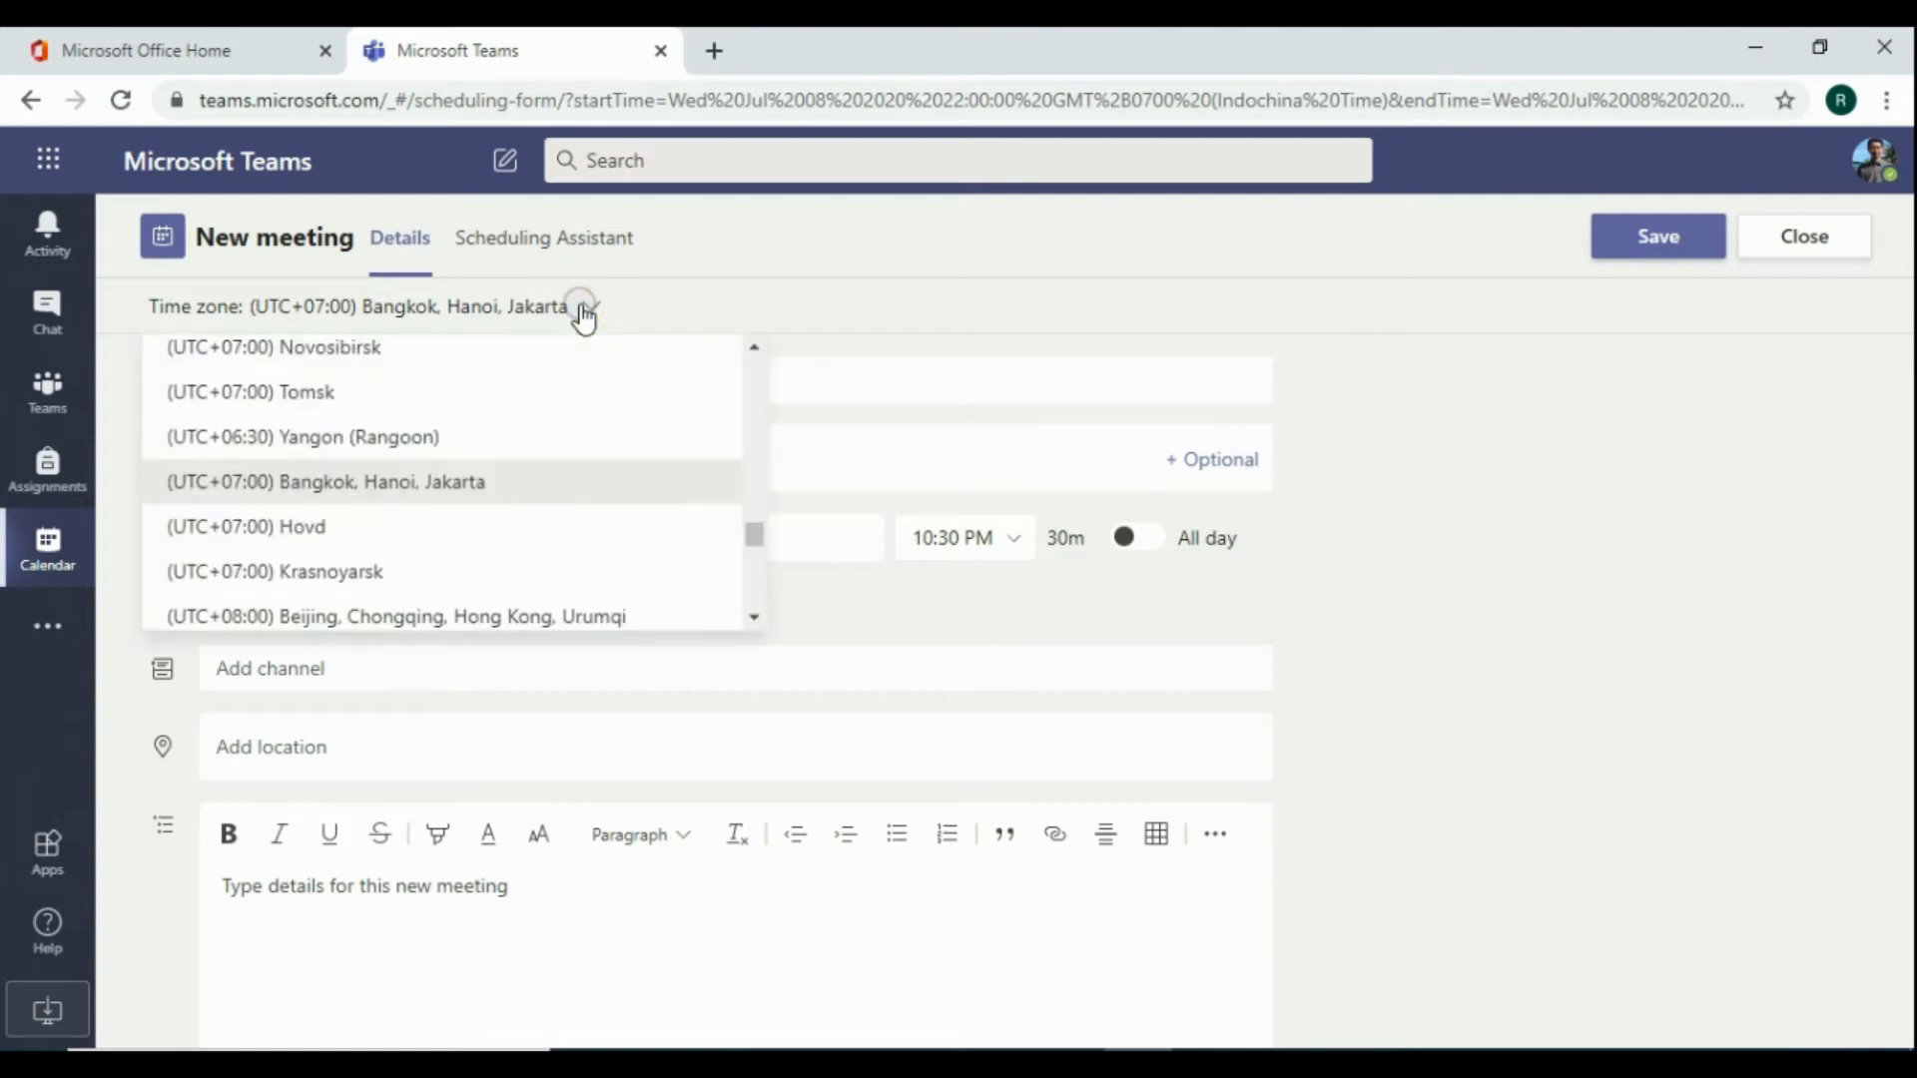
left_click(442, 499)
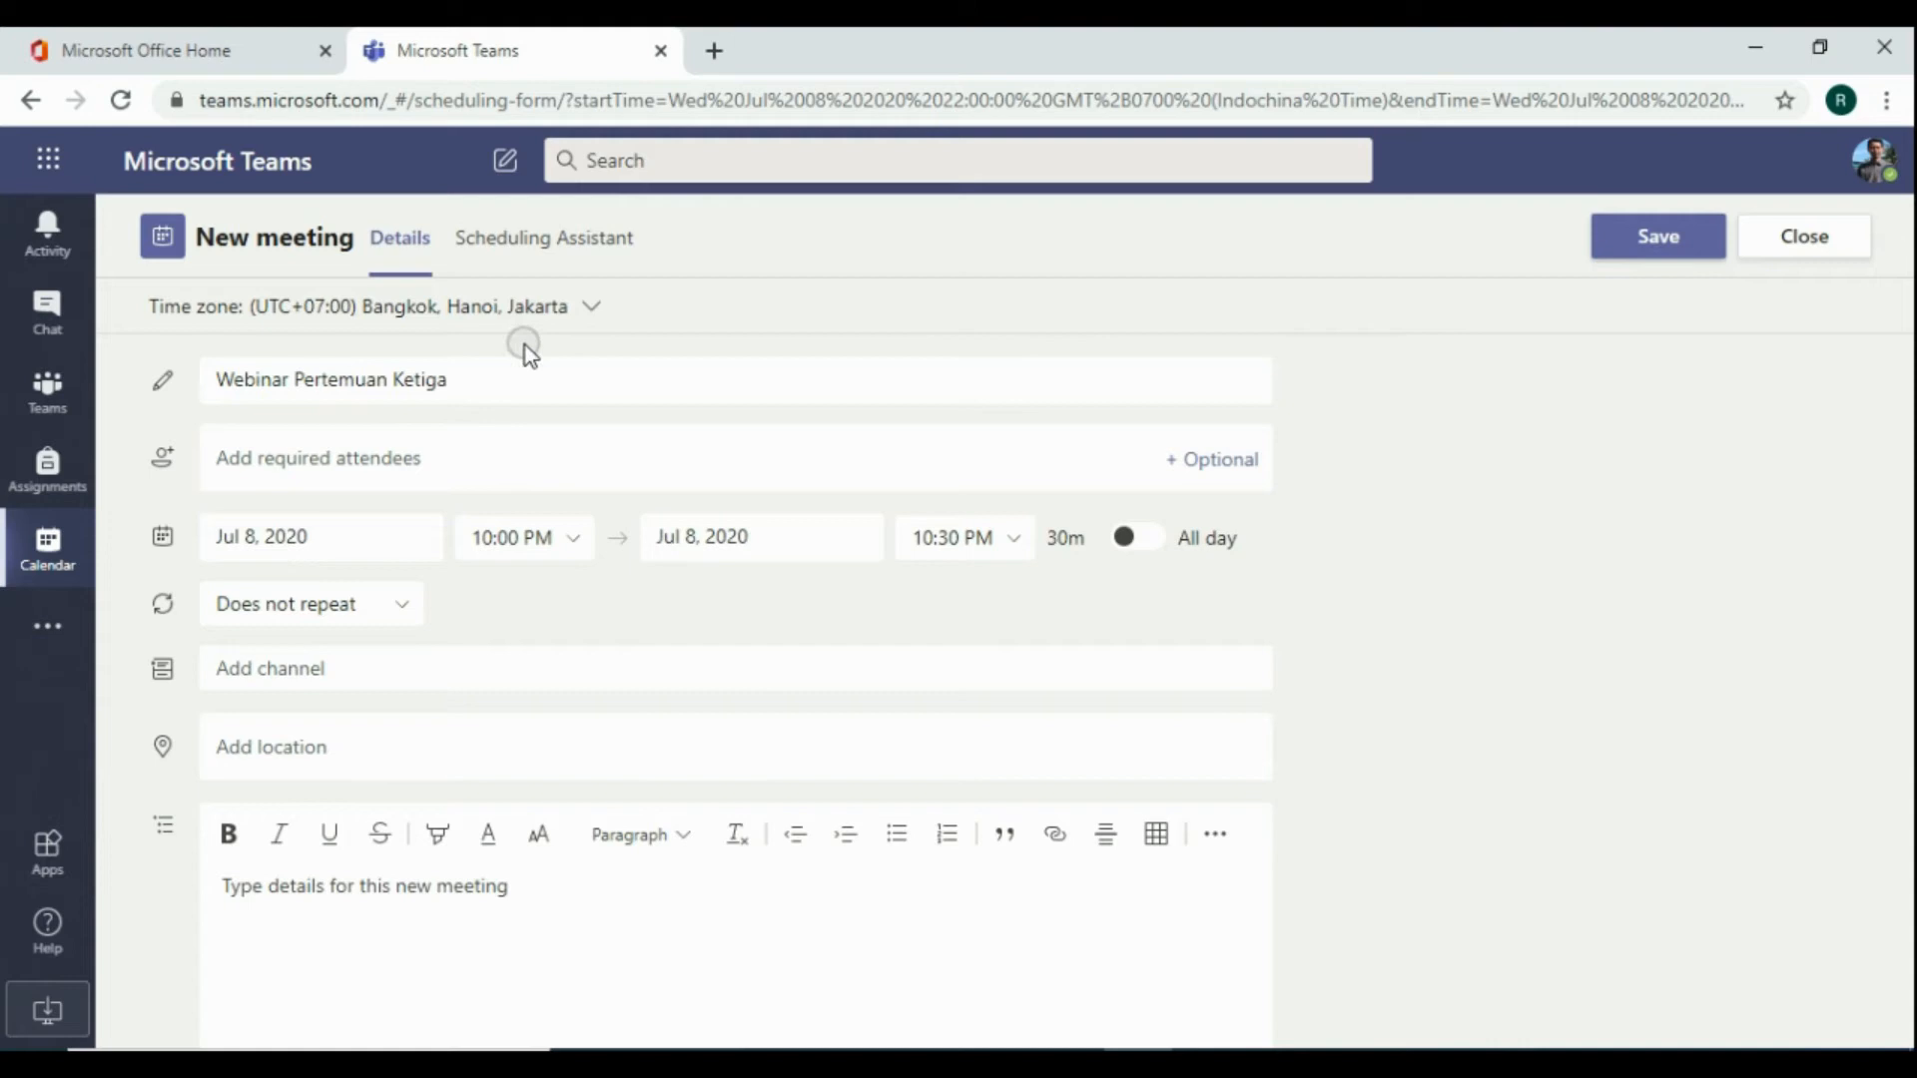
left_click(340, 461)
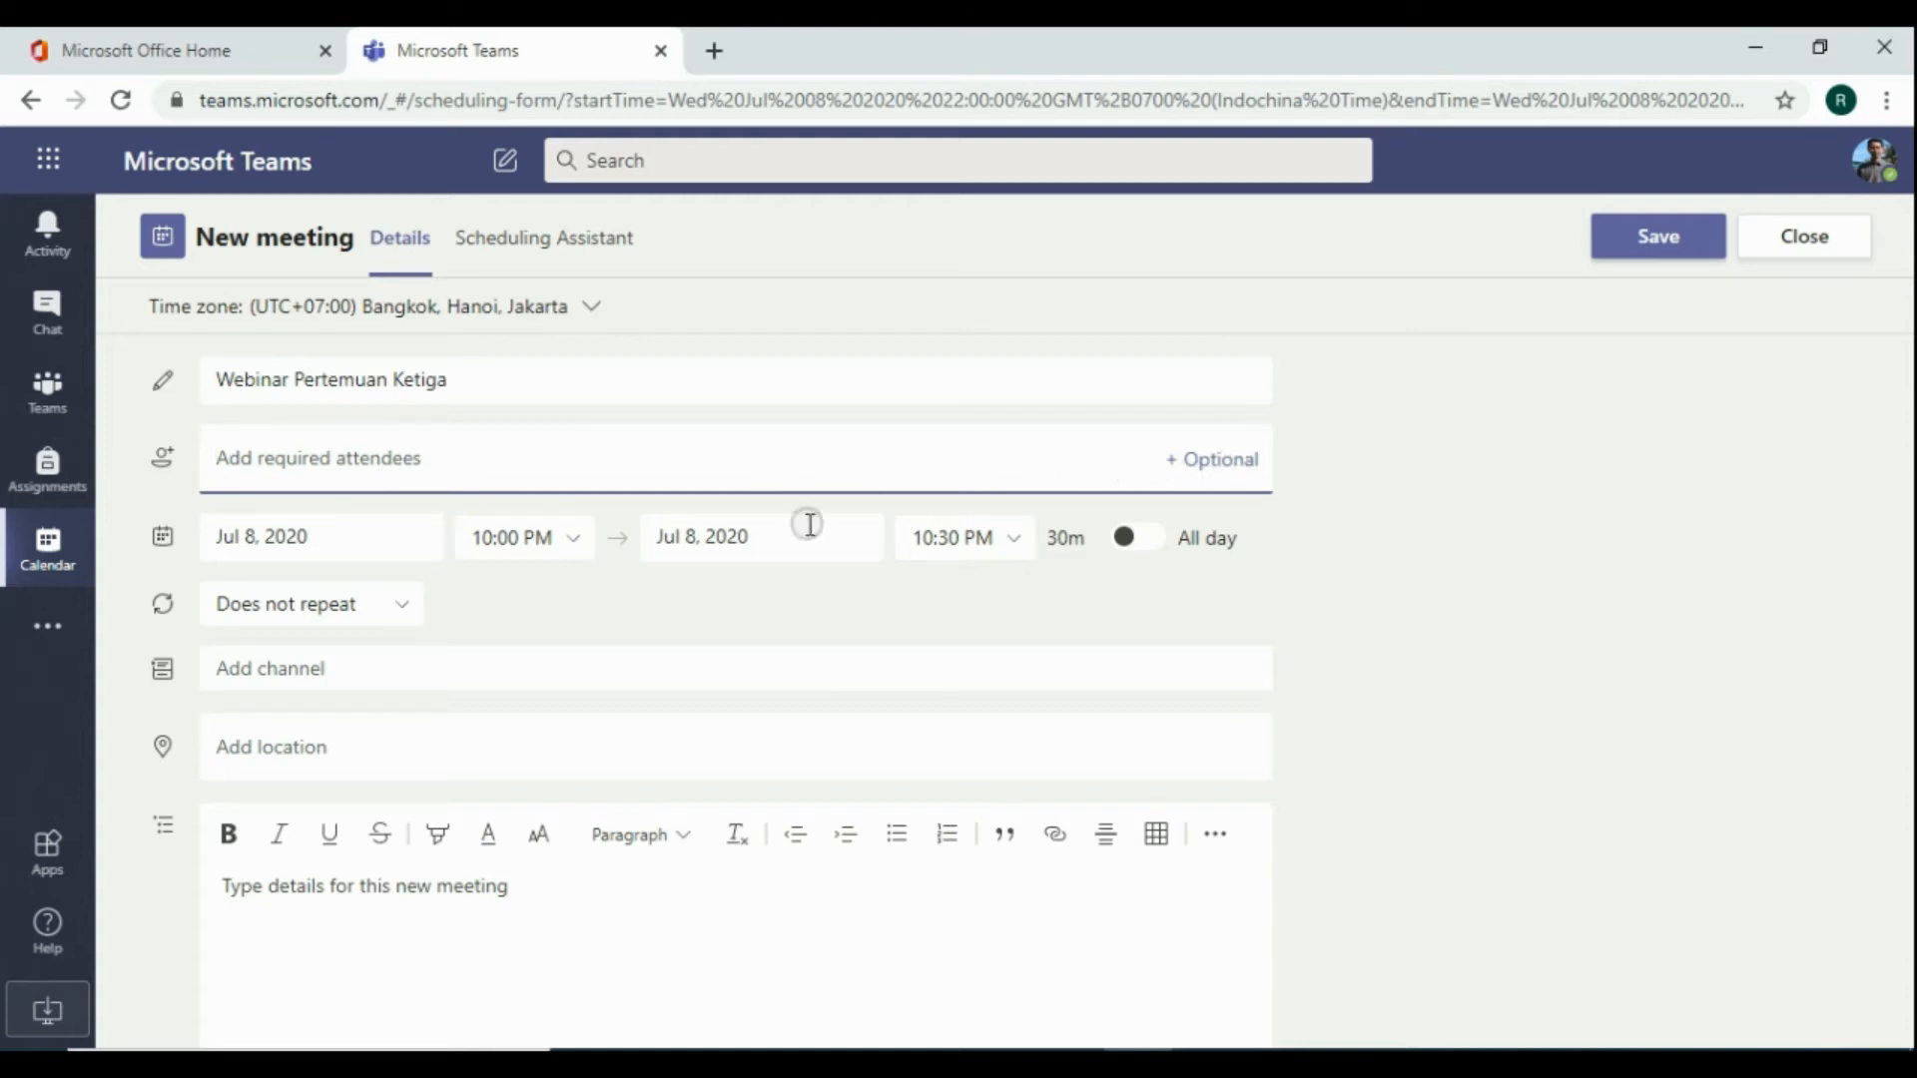
Set the meeting to run from 10:00 AM to 12:00 PM on Jul 8, 2020
left_click(645, 598)
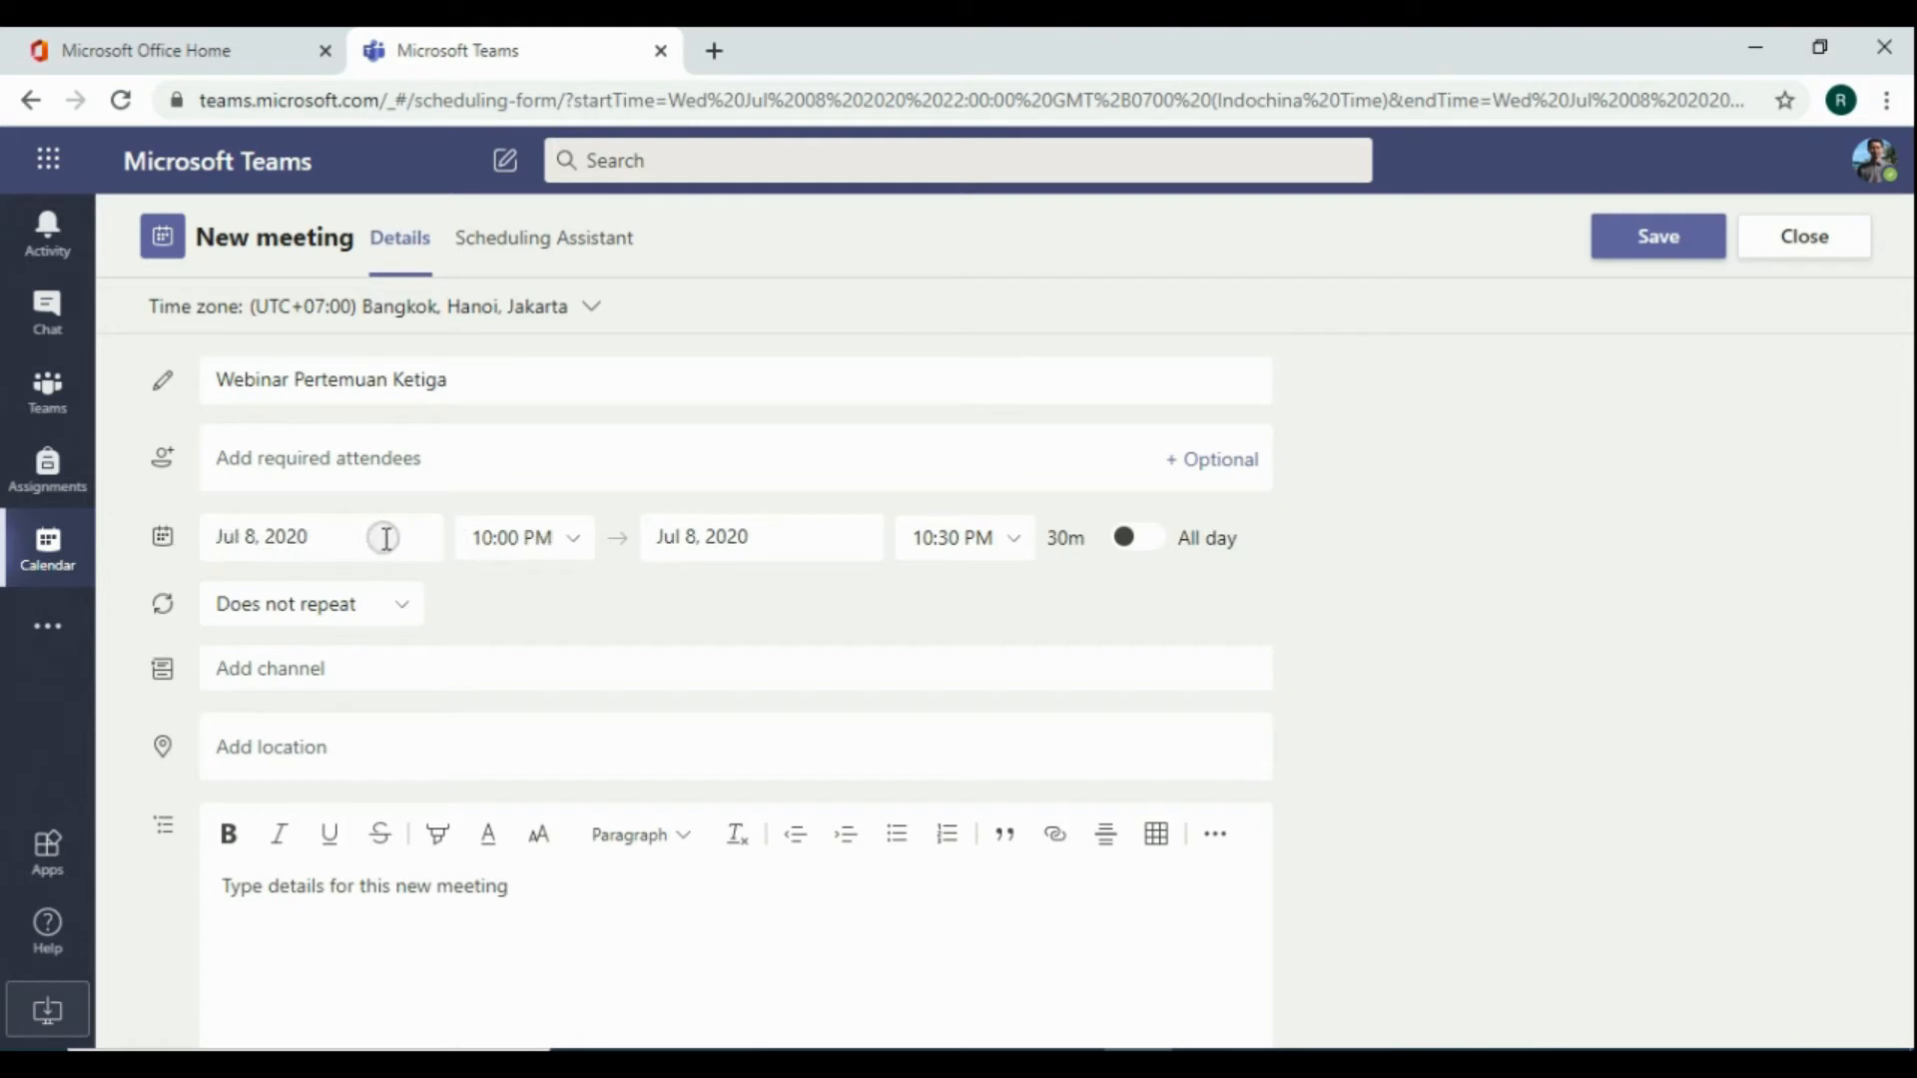
left_click(572, 552)
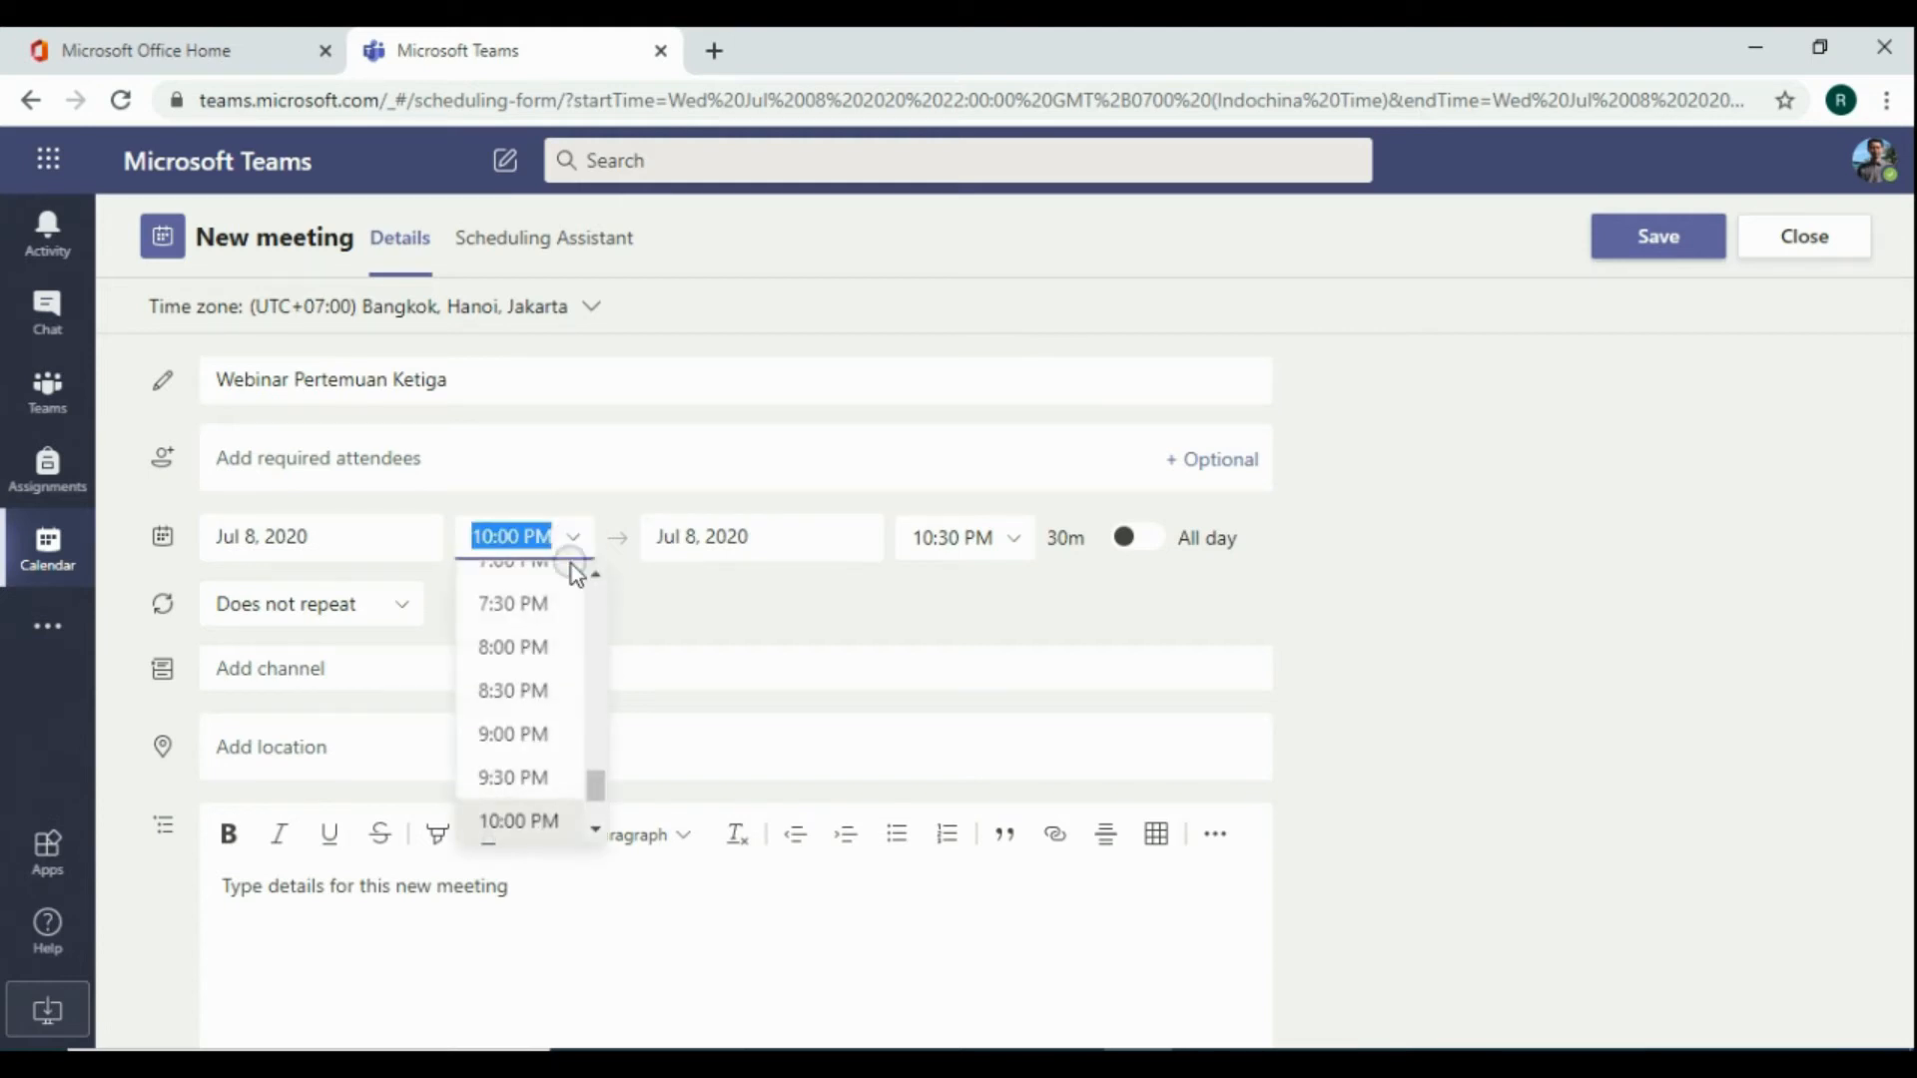
scroll(559, 621, "up", 5)
scroll(559, 626, "up", 10)
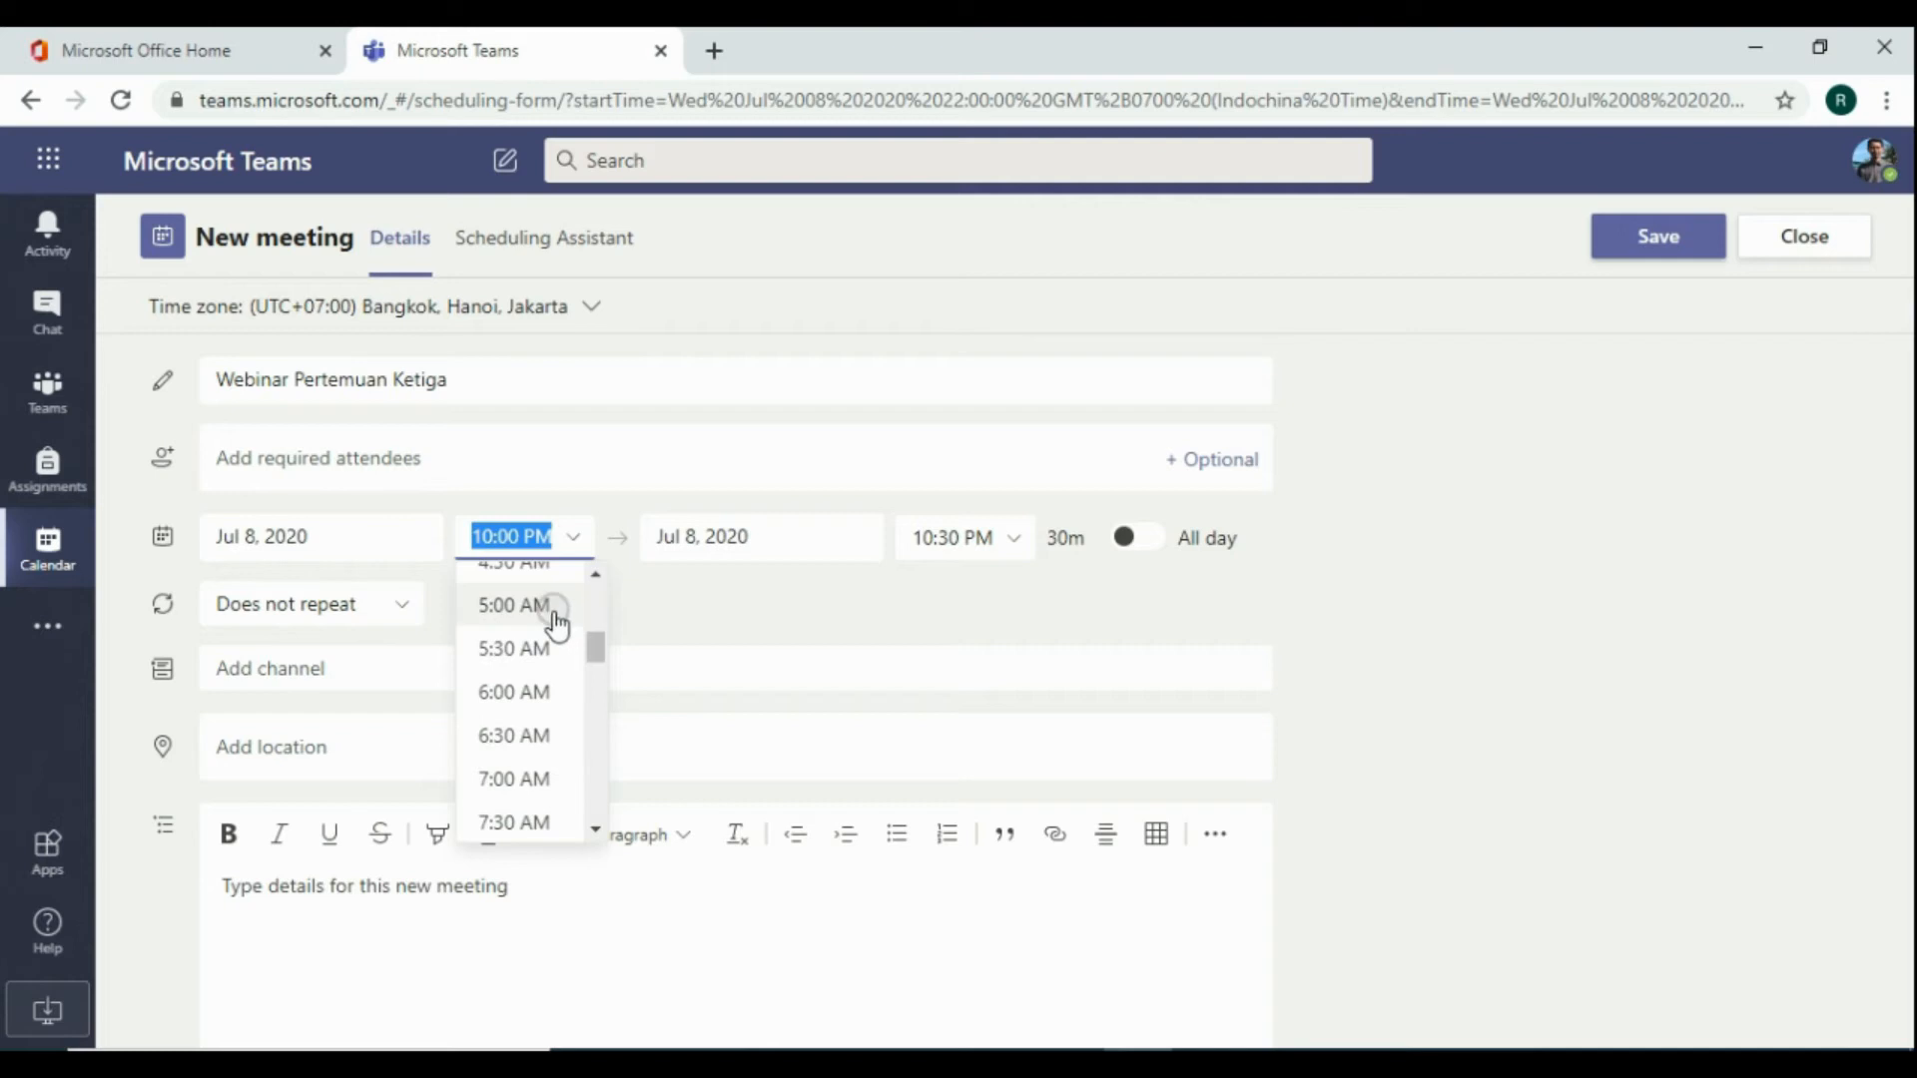
scroll(544, 629, "down", 3)
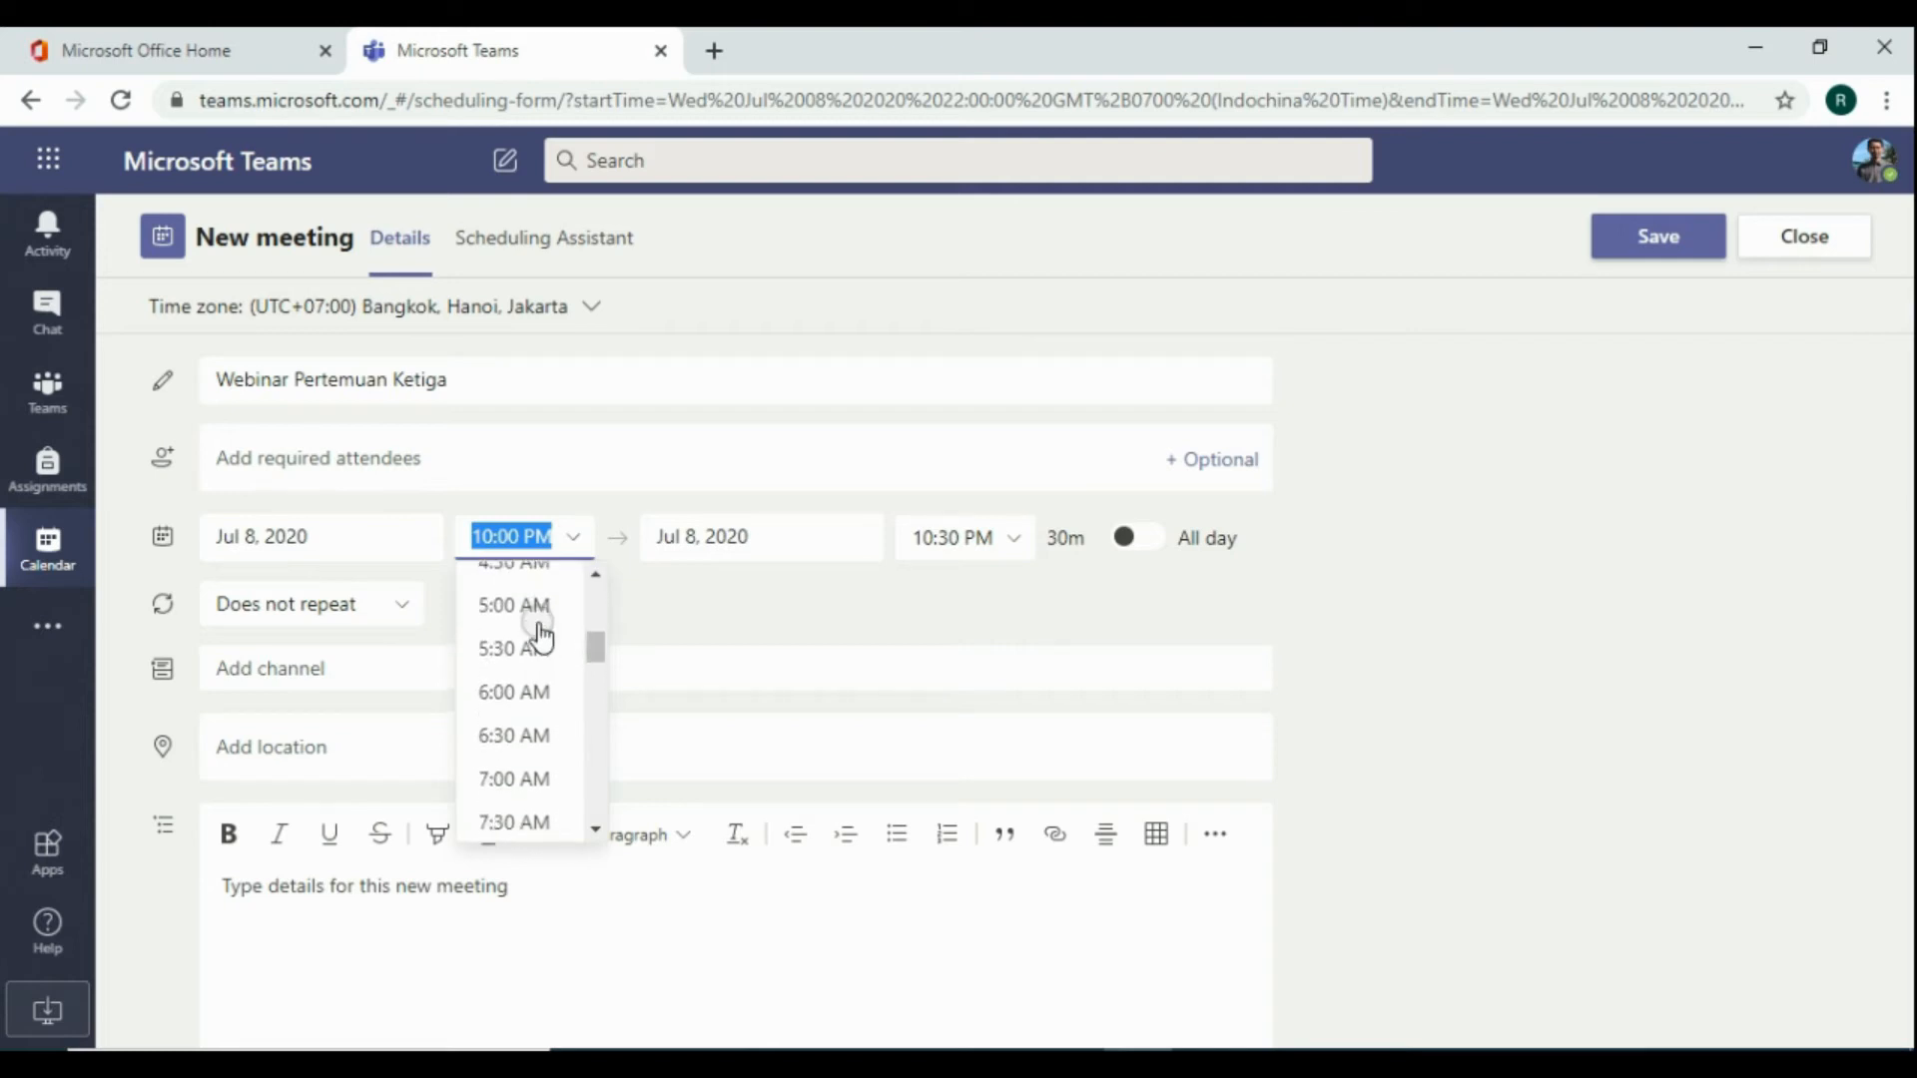
scroll(532, 684, "down", 2)
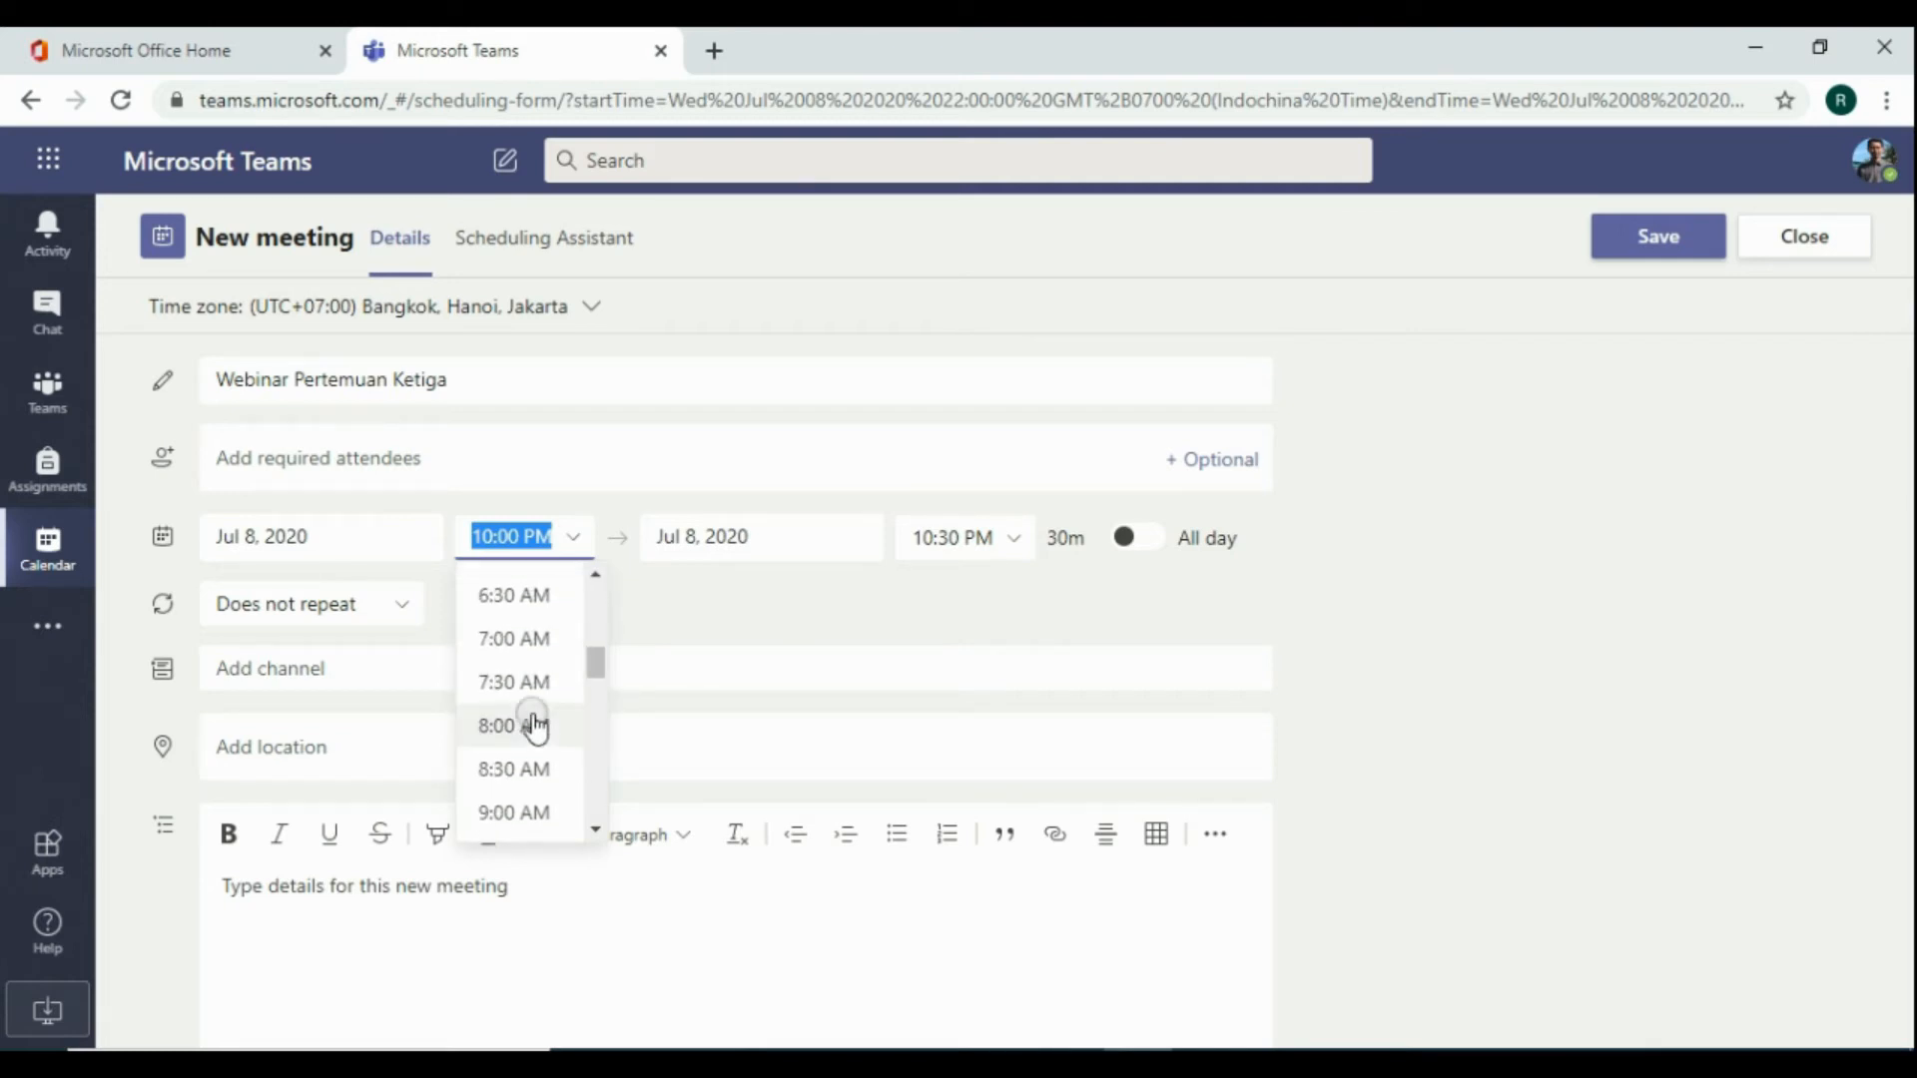
scroll(509, 812, "down", 2)
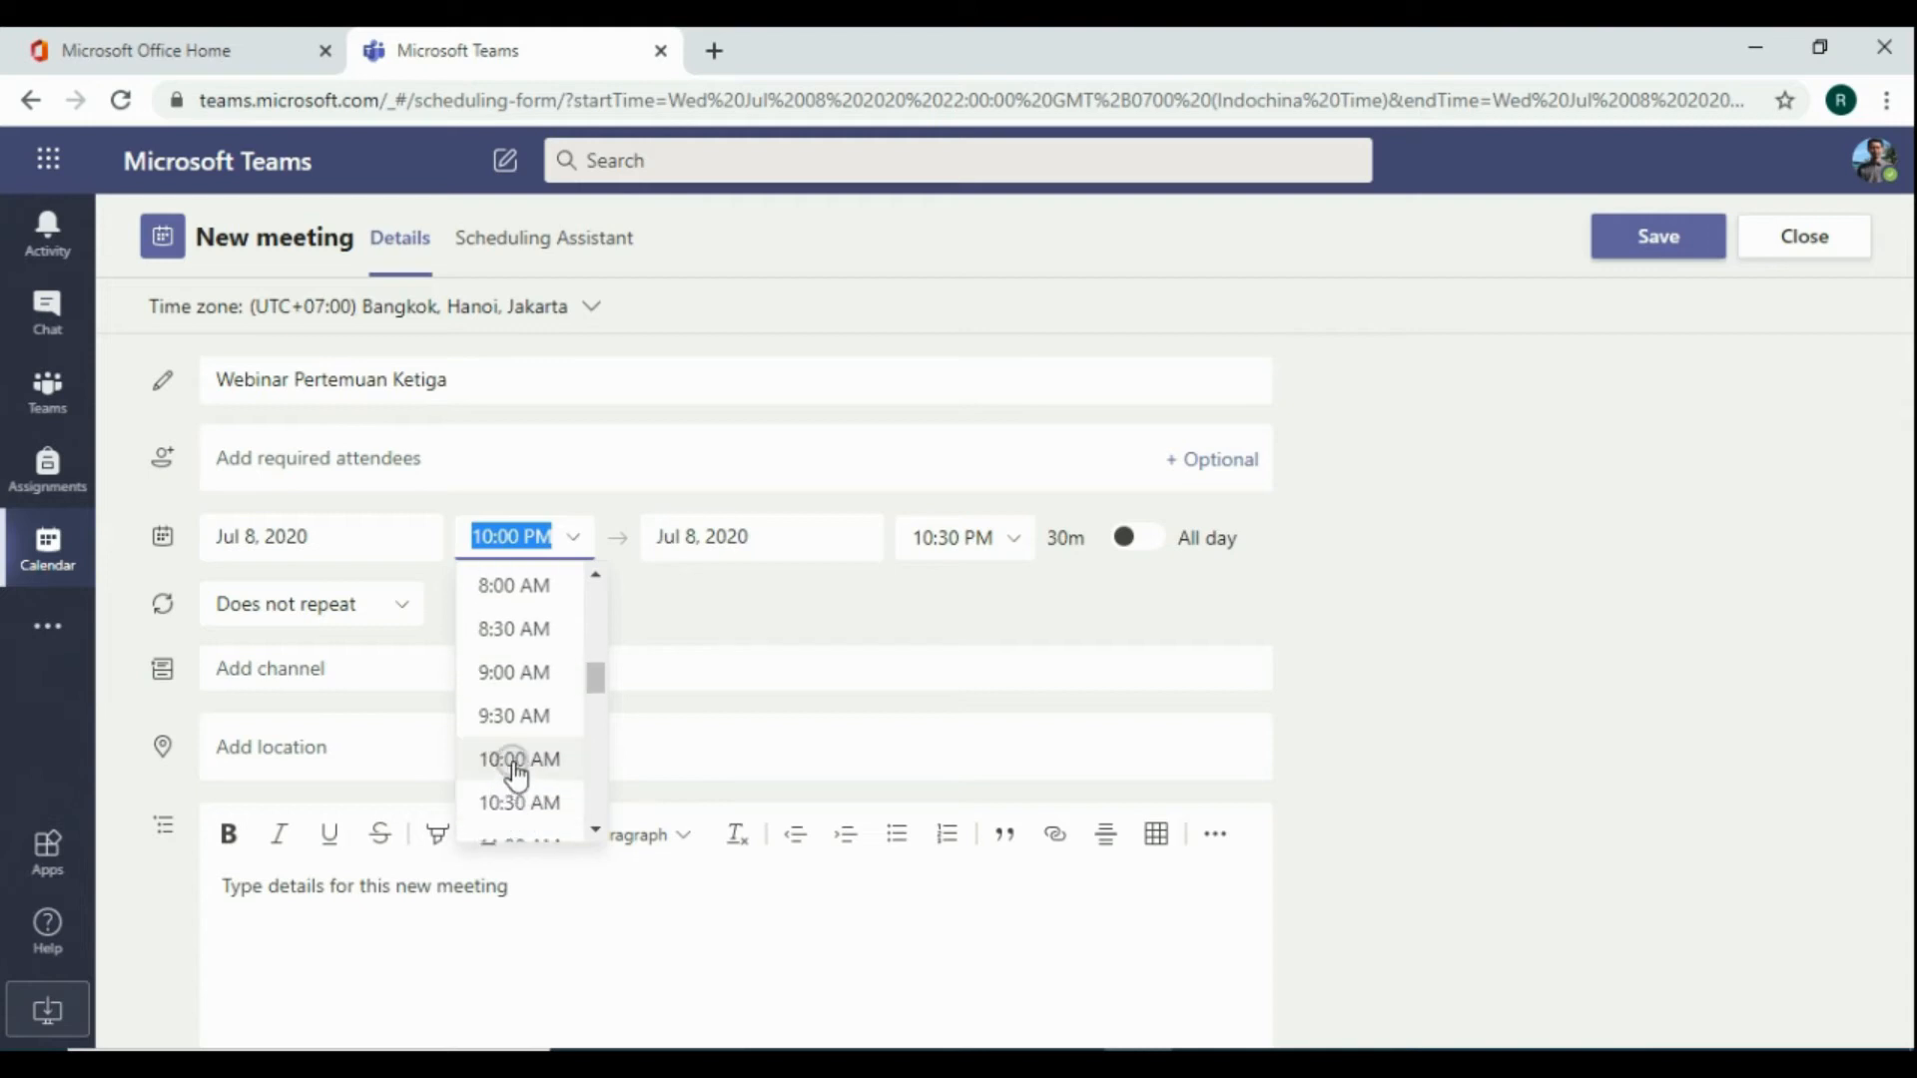
left_click(514, 764)
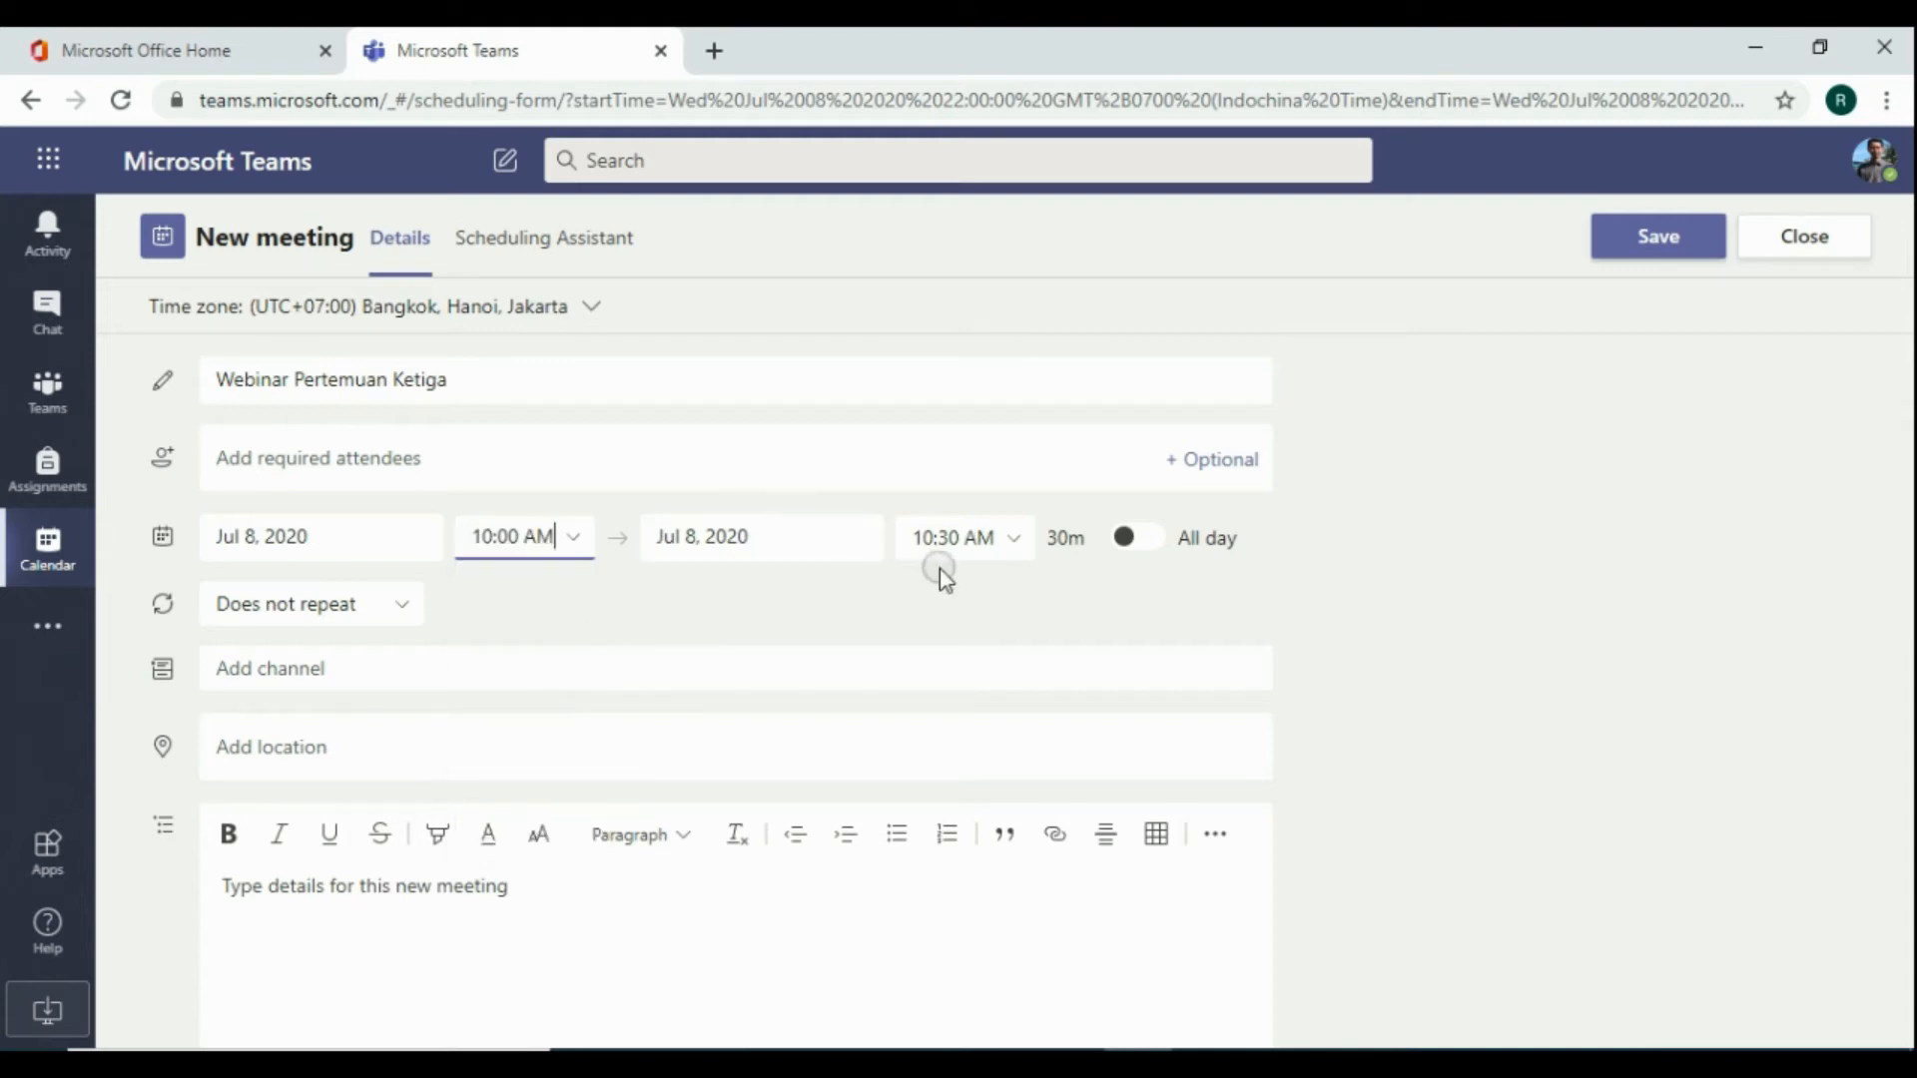
left_click(1021, 544)
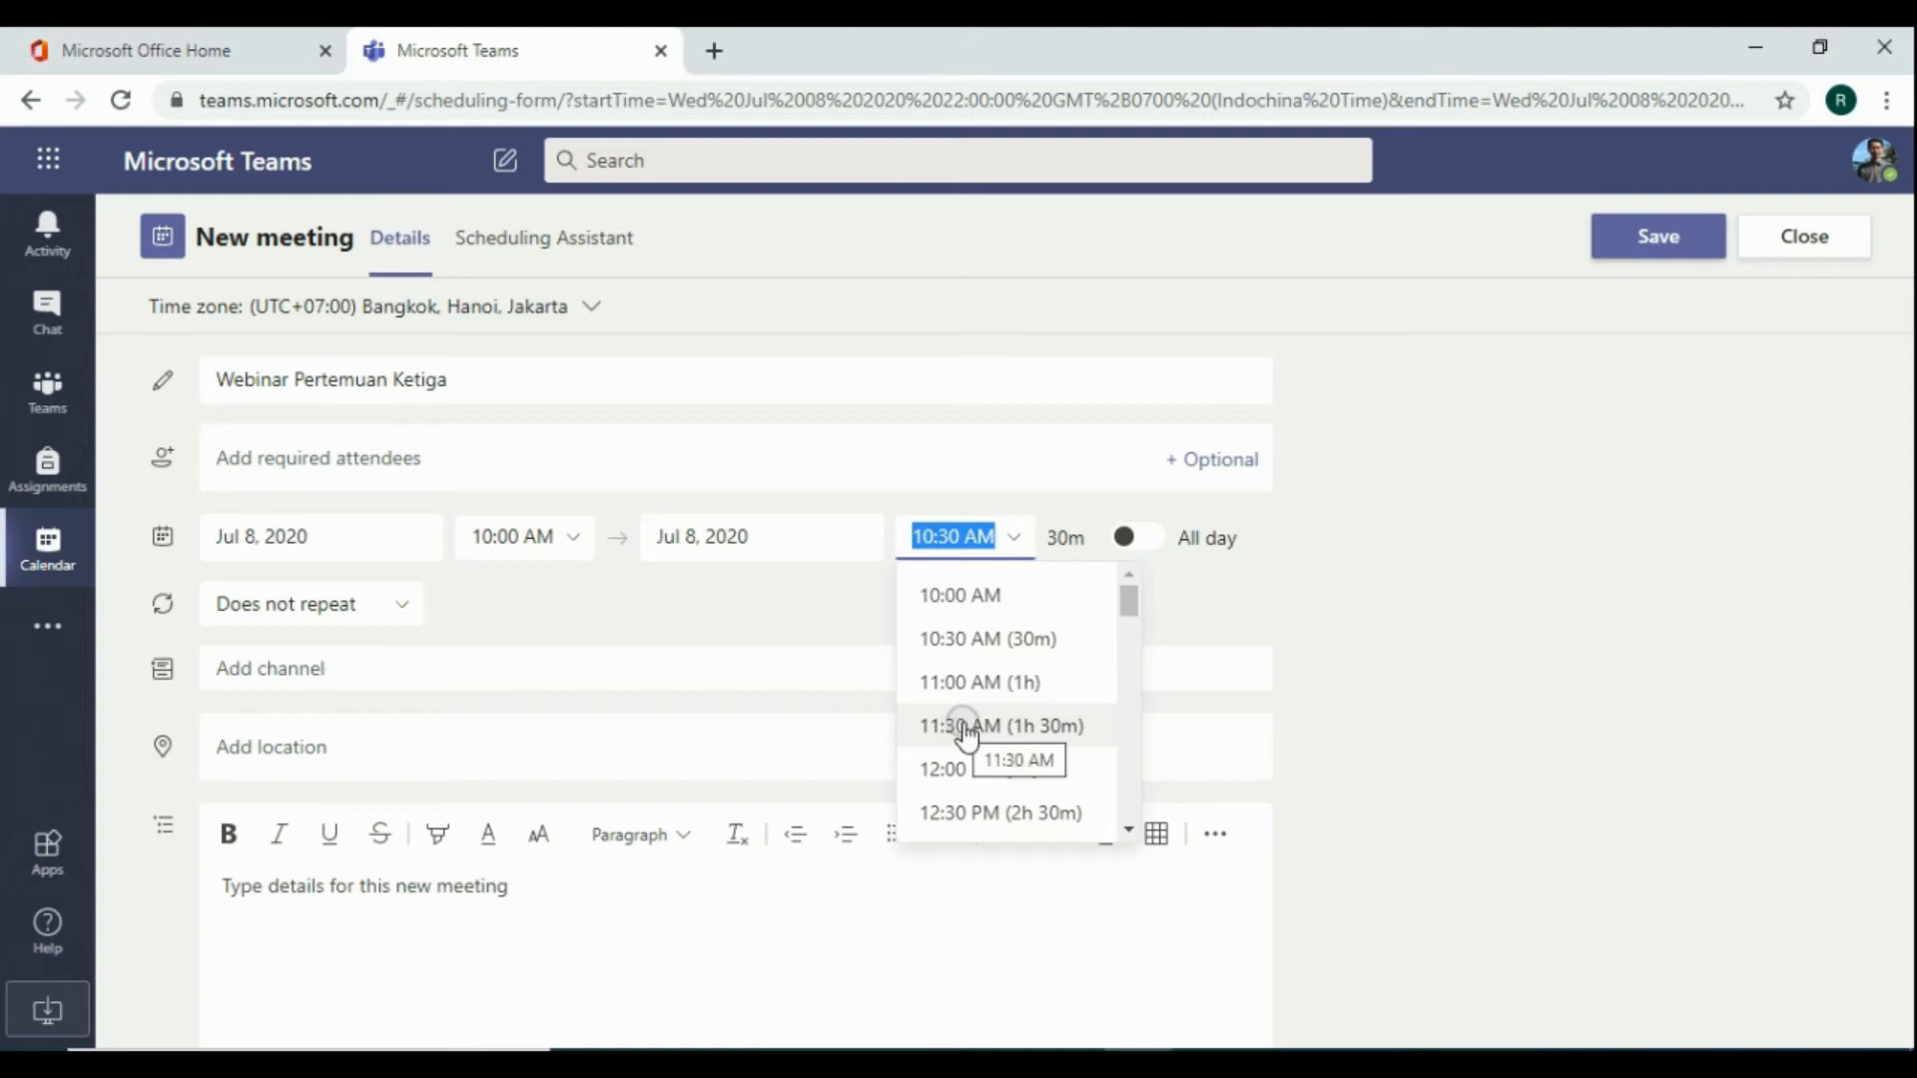
left_click(948, 768)
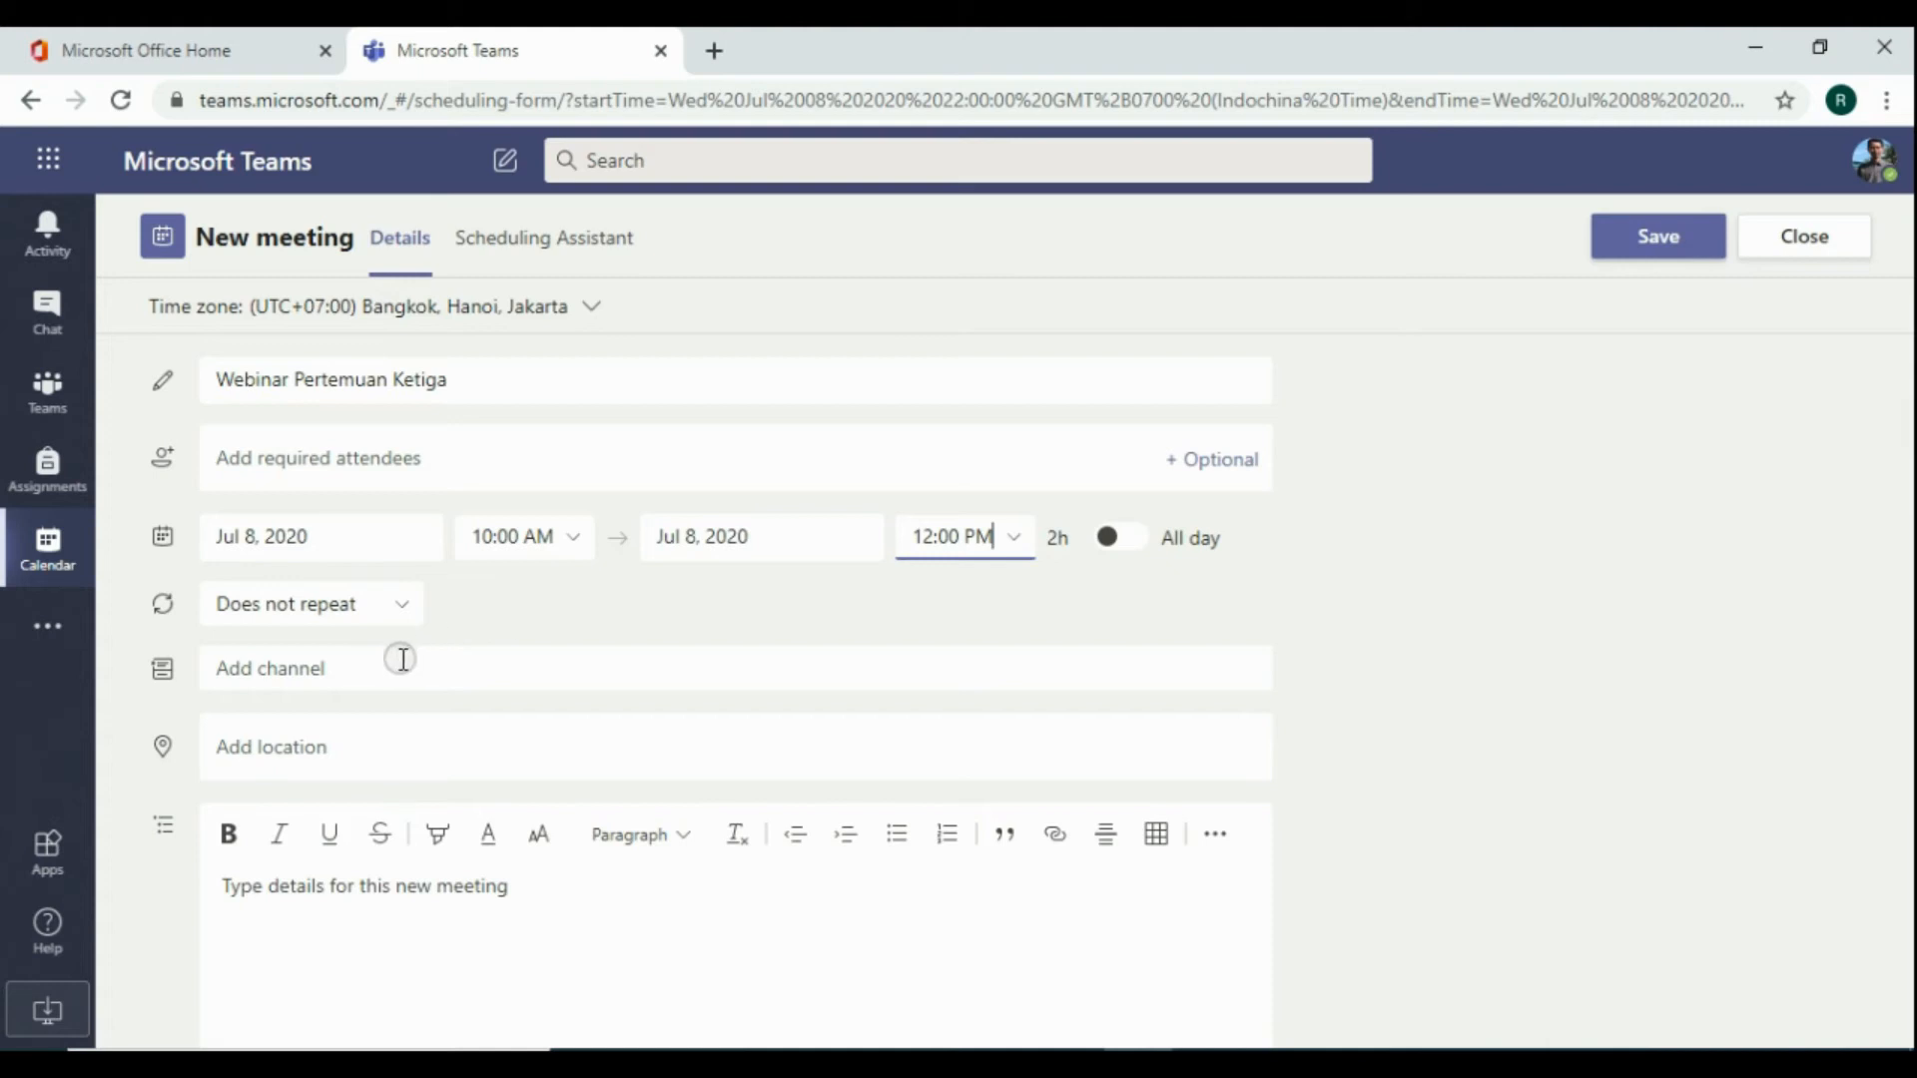
Assign the meeting to the Webinar kegiatan channel of the Fikih Kelas 5 A team
left_click(367, 674)
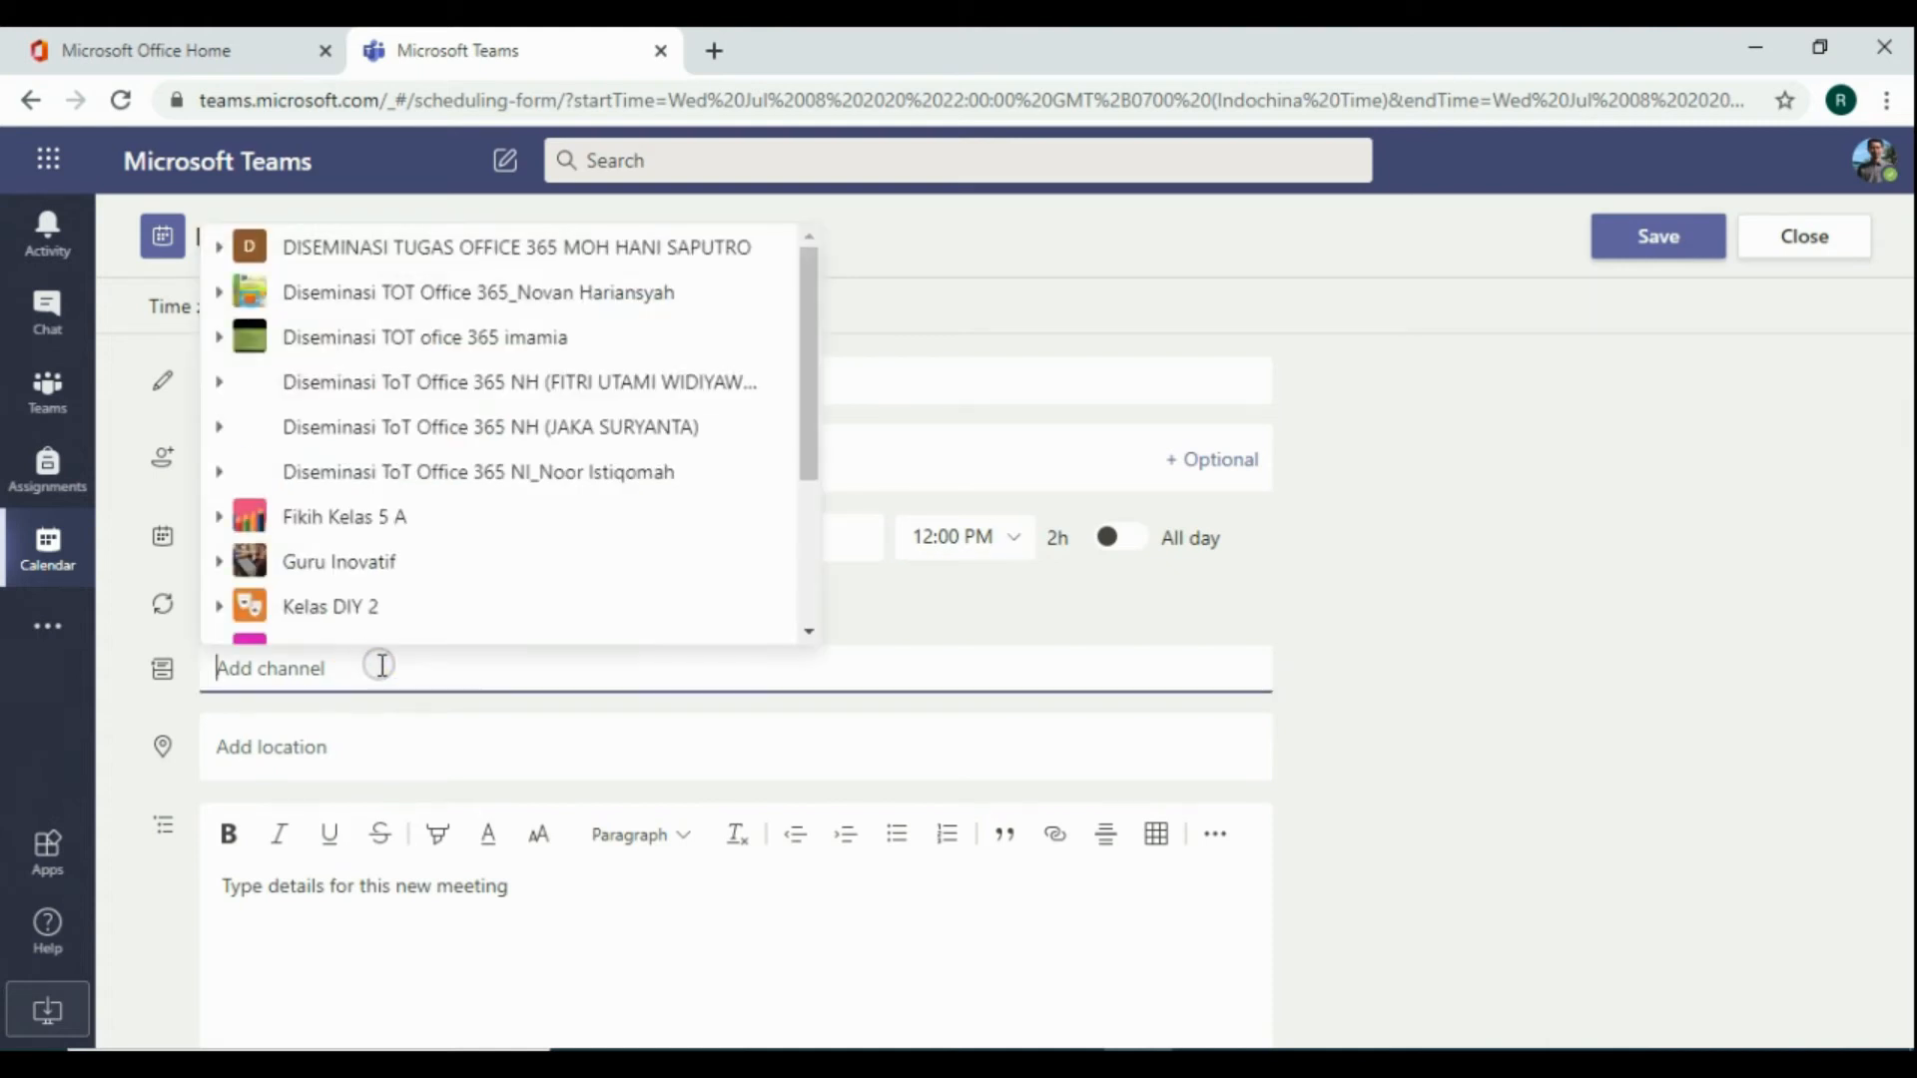
scroll(543, 372, "down", 3)
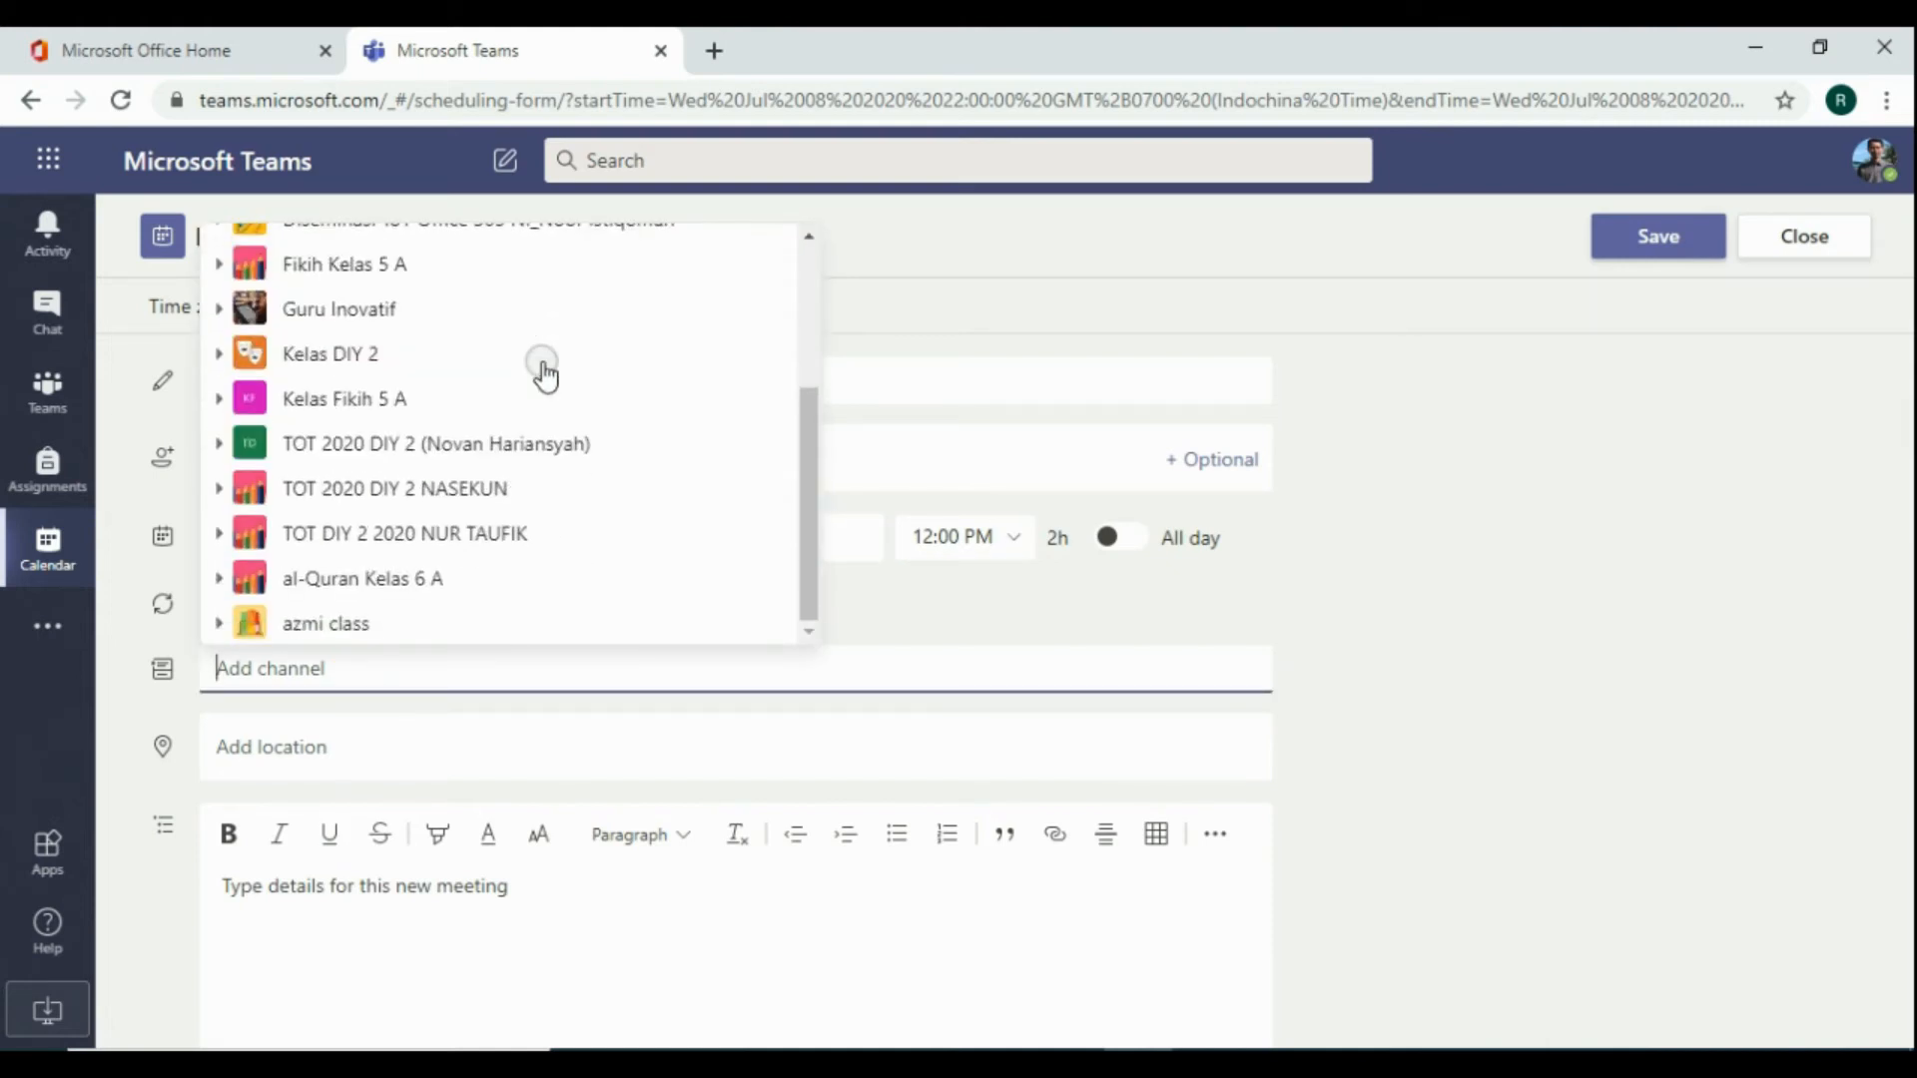
scroll(544, 373, "up", 4)
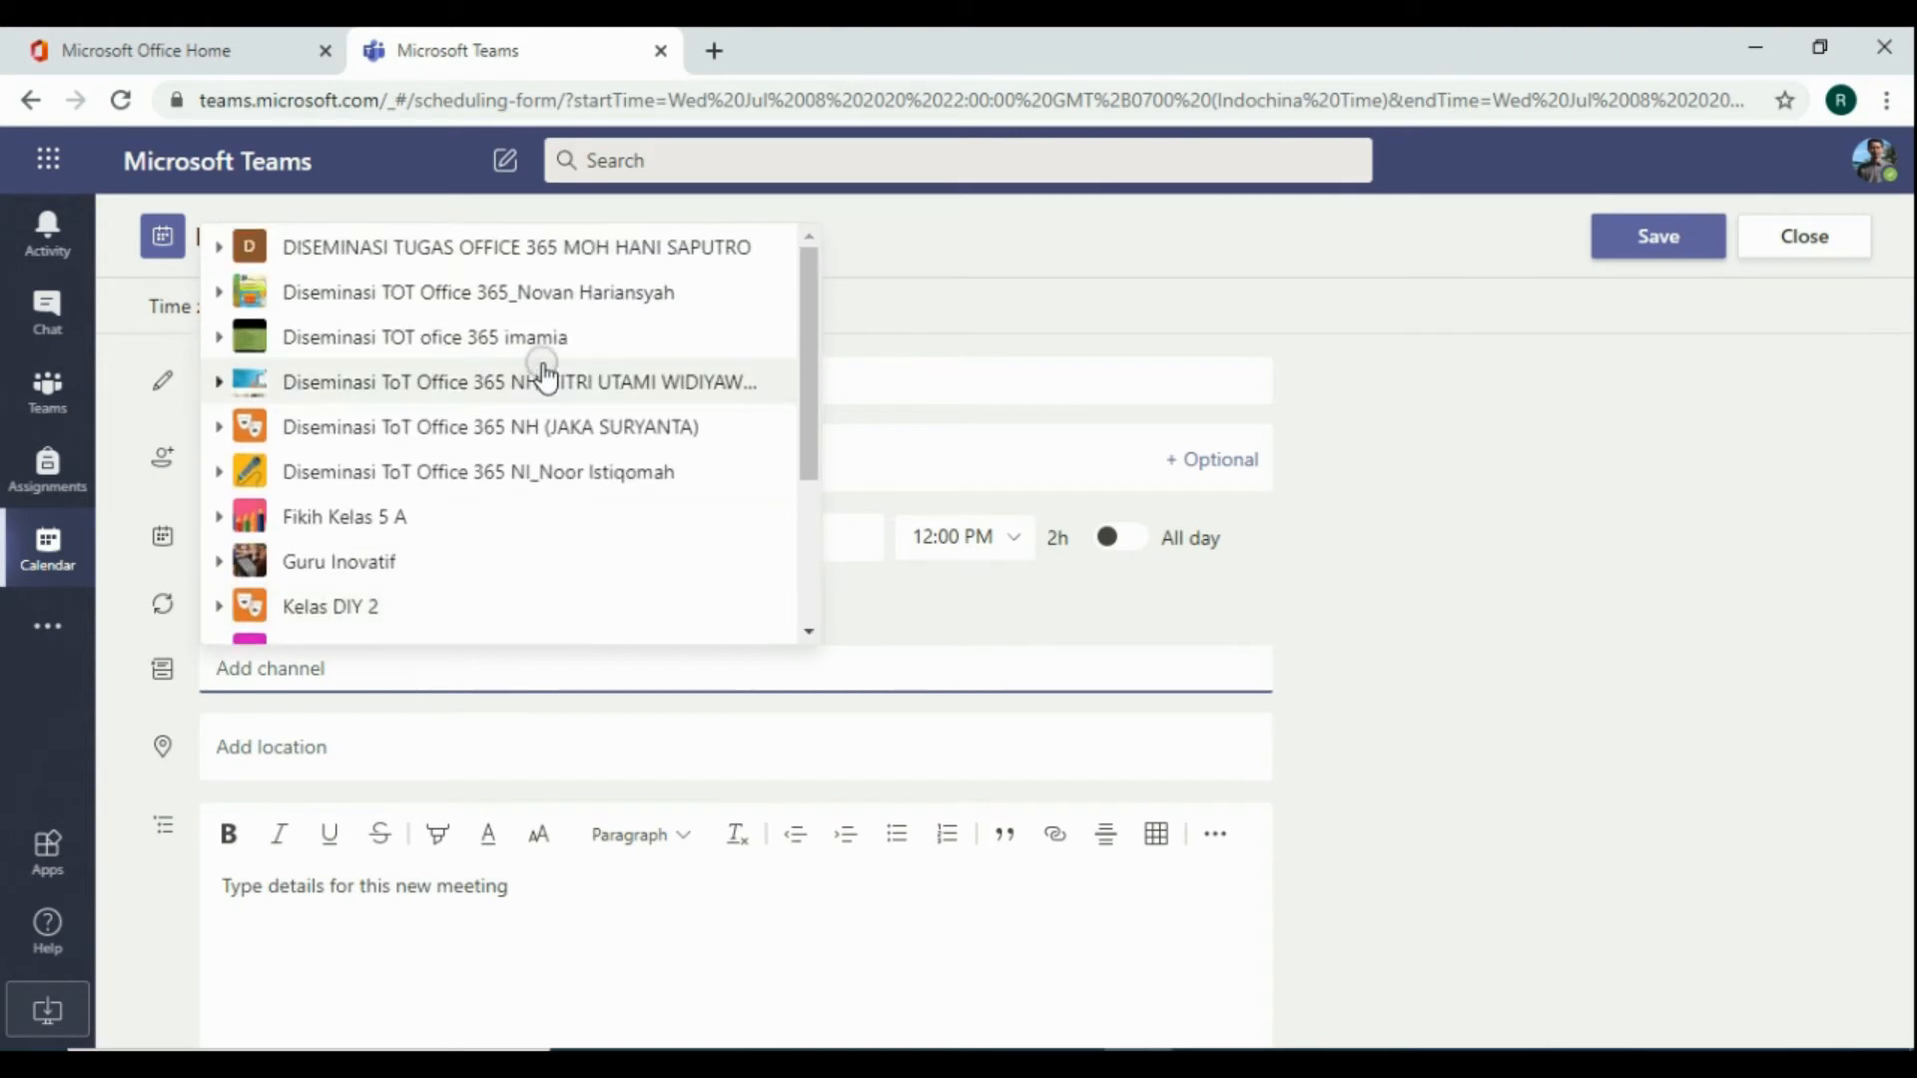
scroll(543, 373, "down", 2)
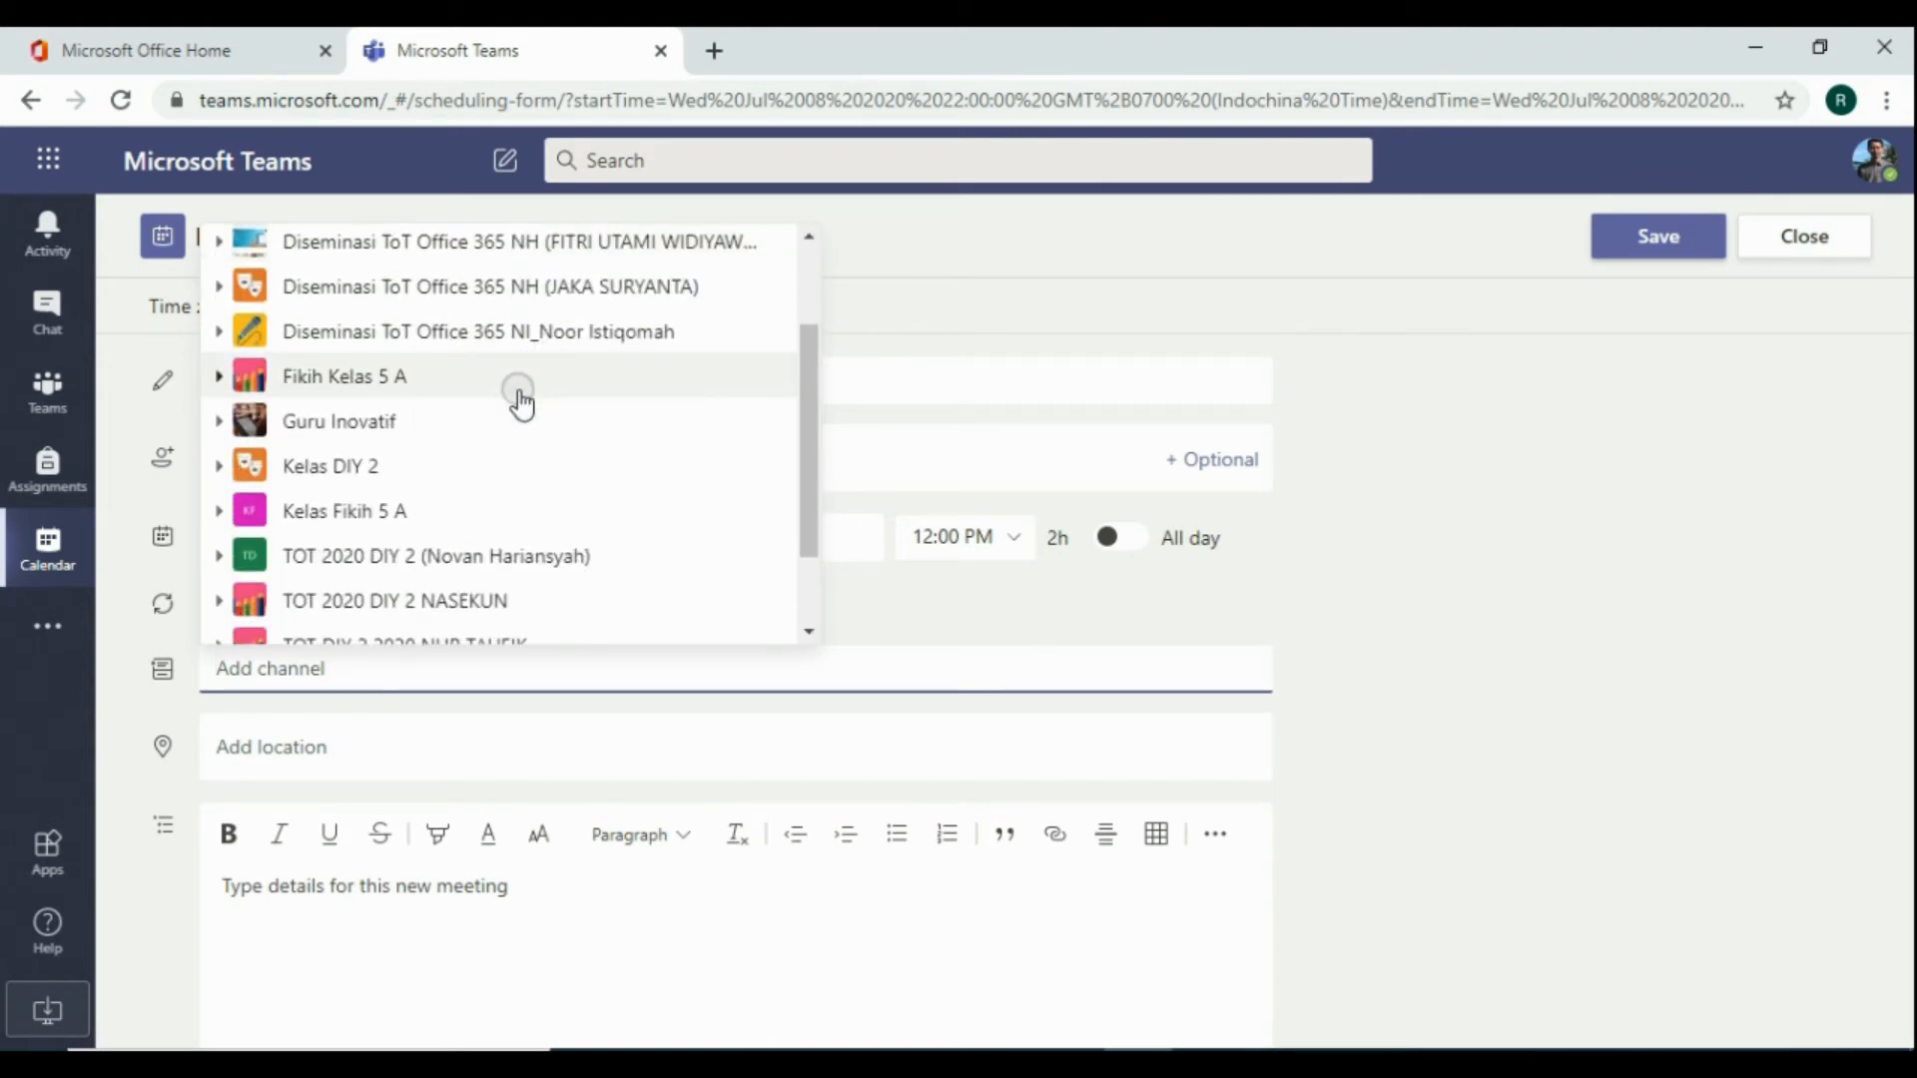
scroll(483, 419, "down", 2)
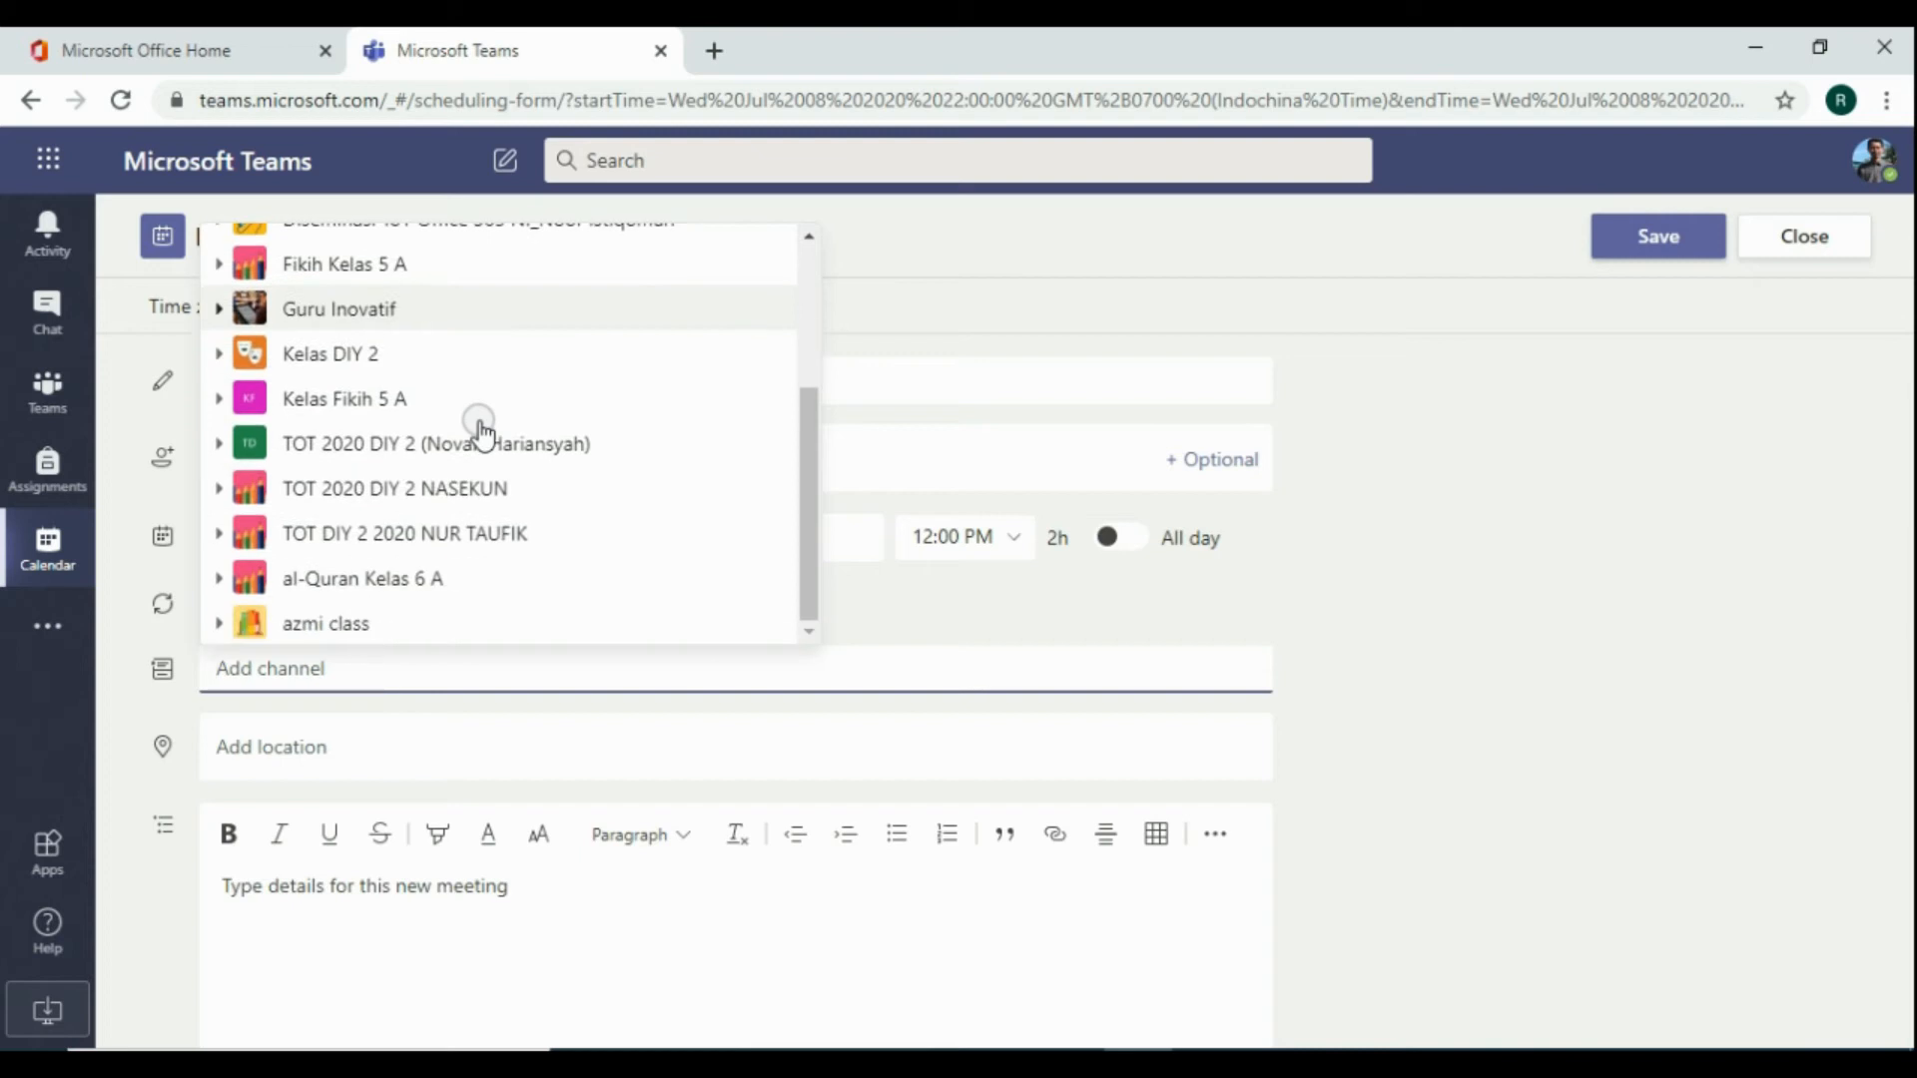
scroll(393, 411, "up", 3)
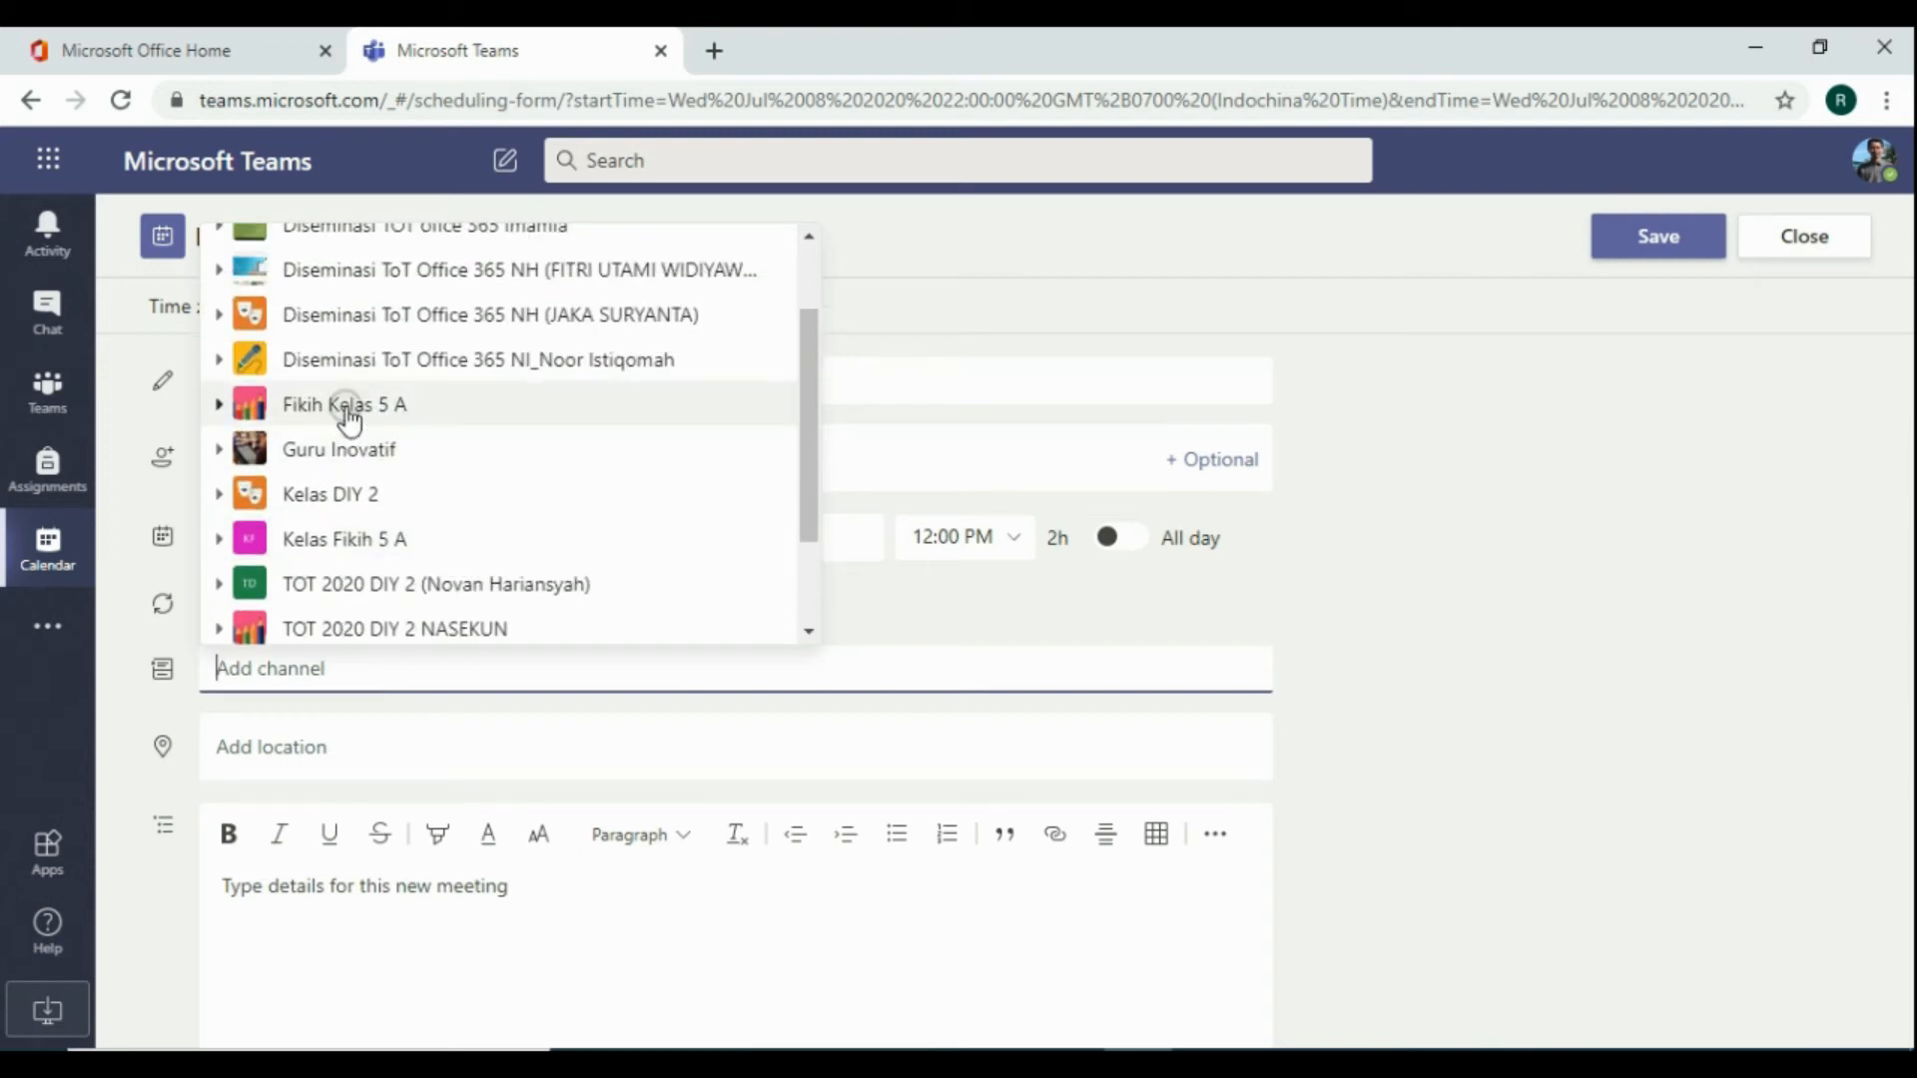
left_click(346, 412)
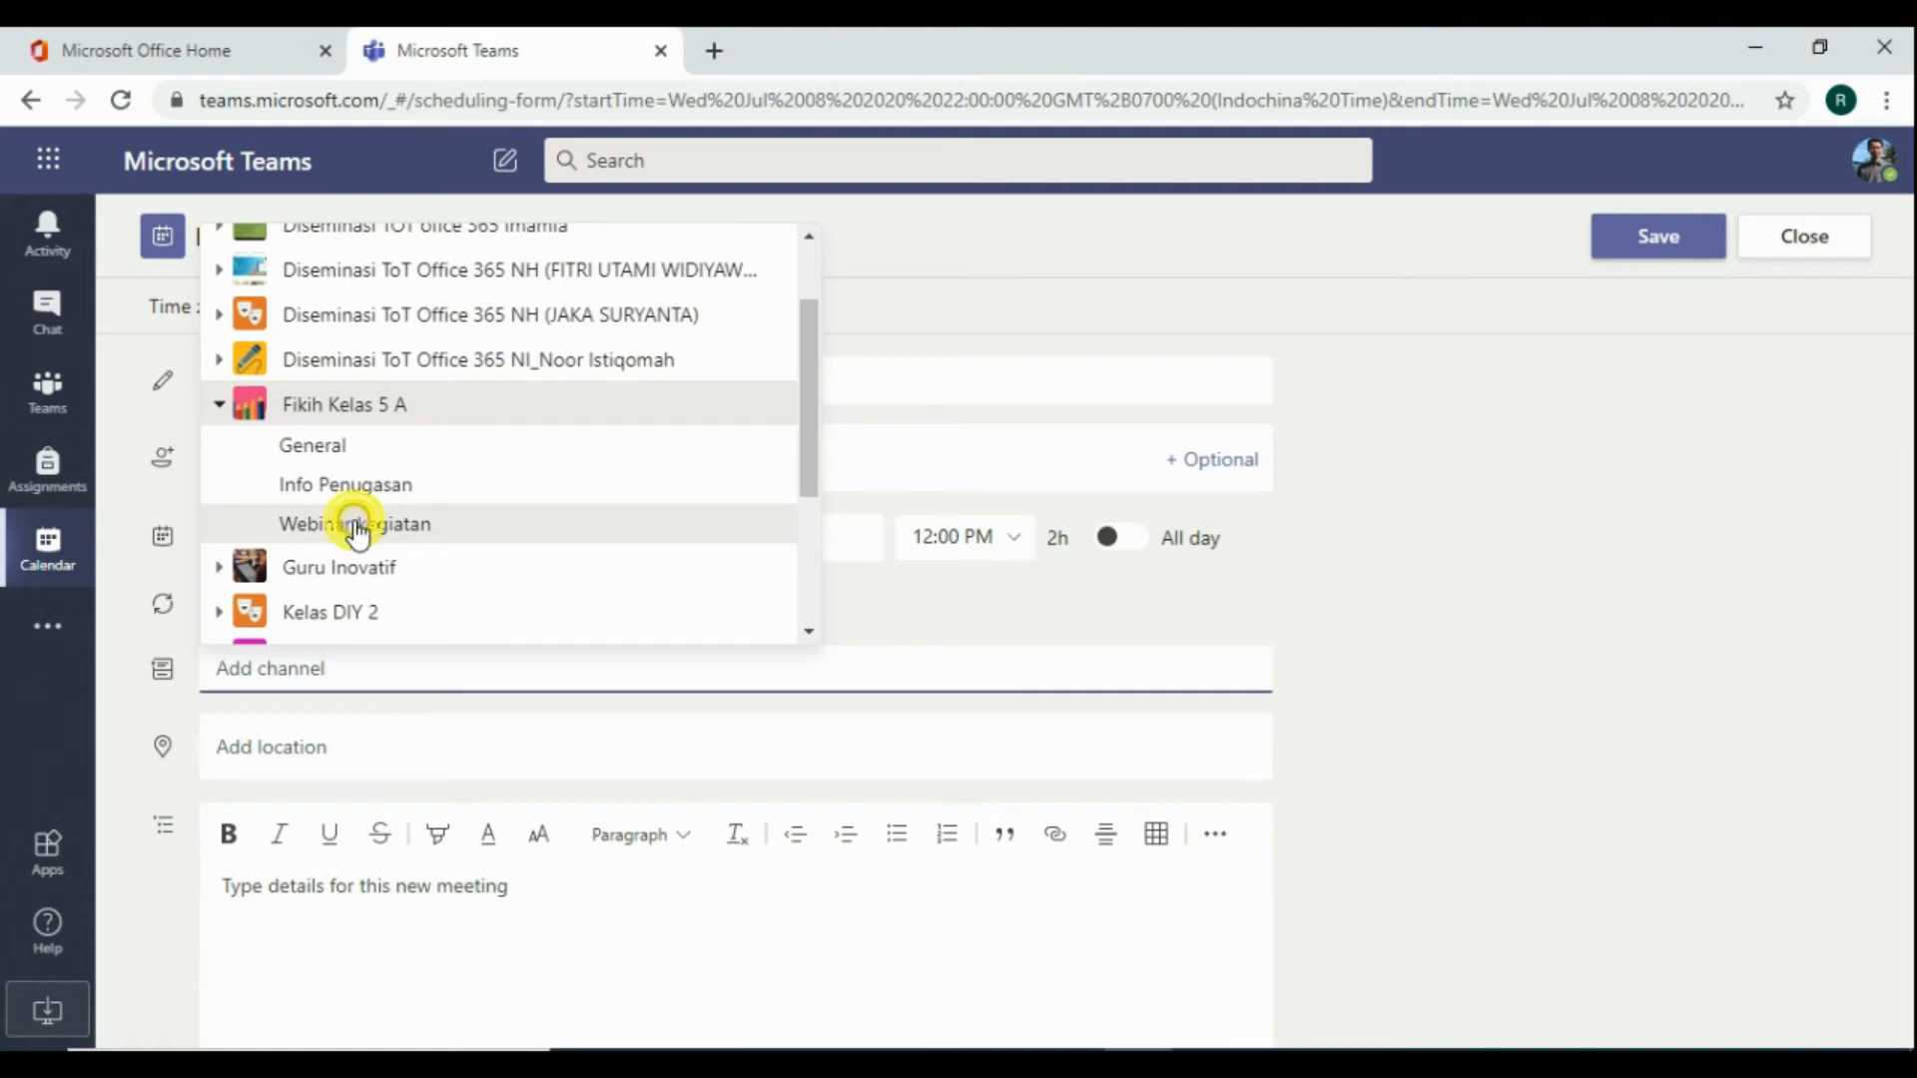
left_click(404, 522)
scroll(619, 614, "down", 1)
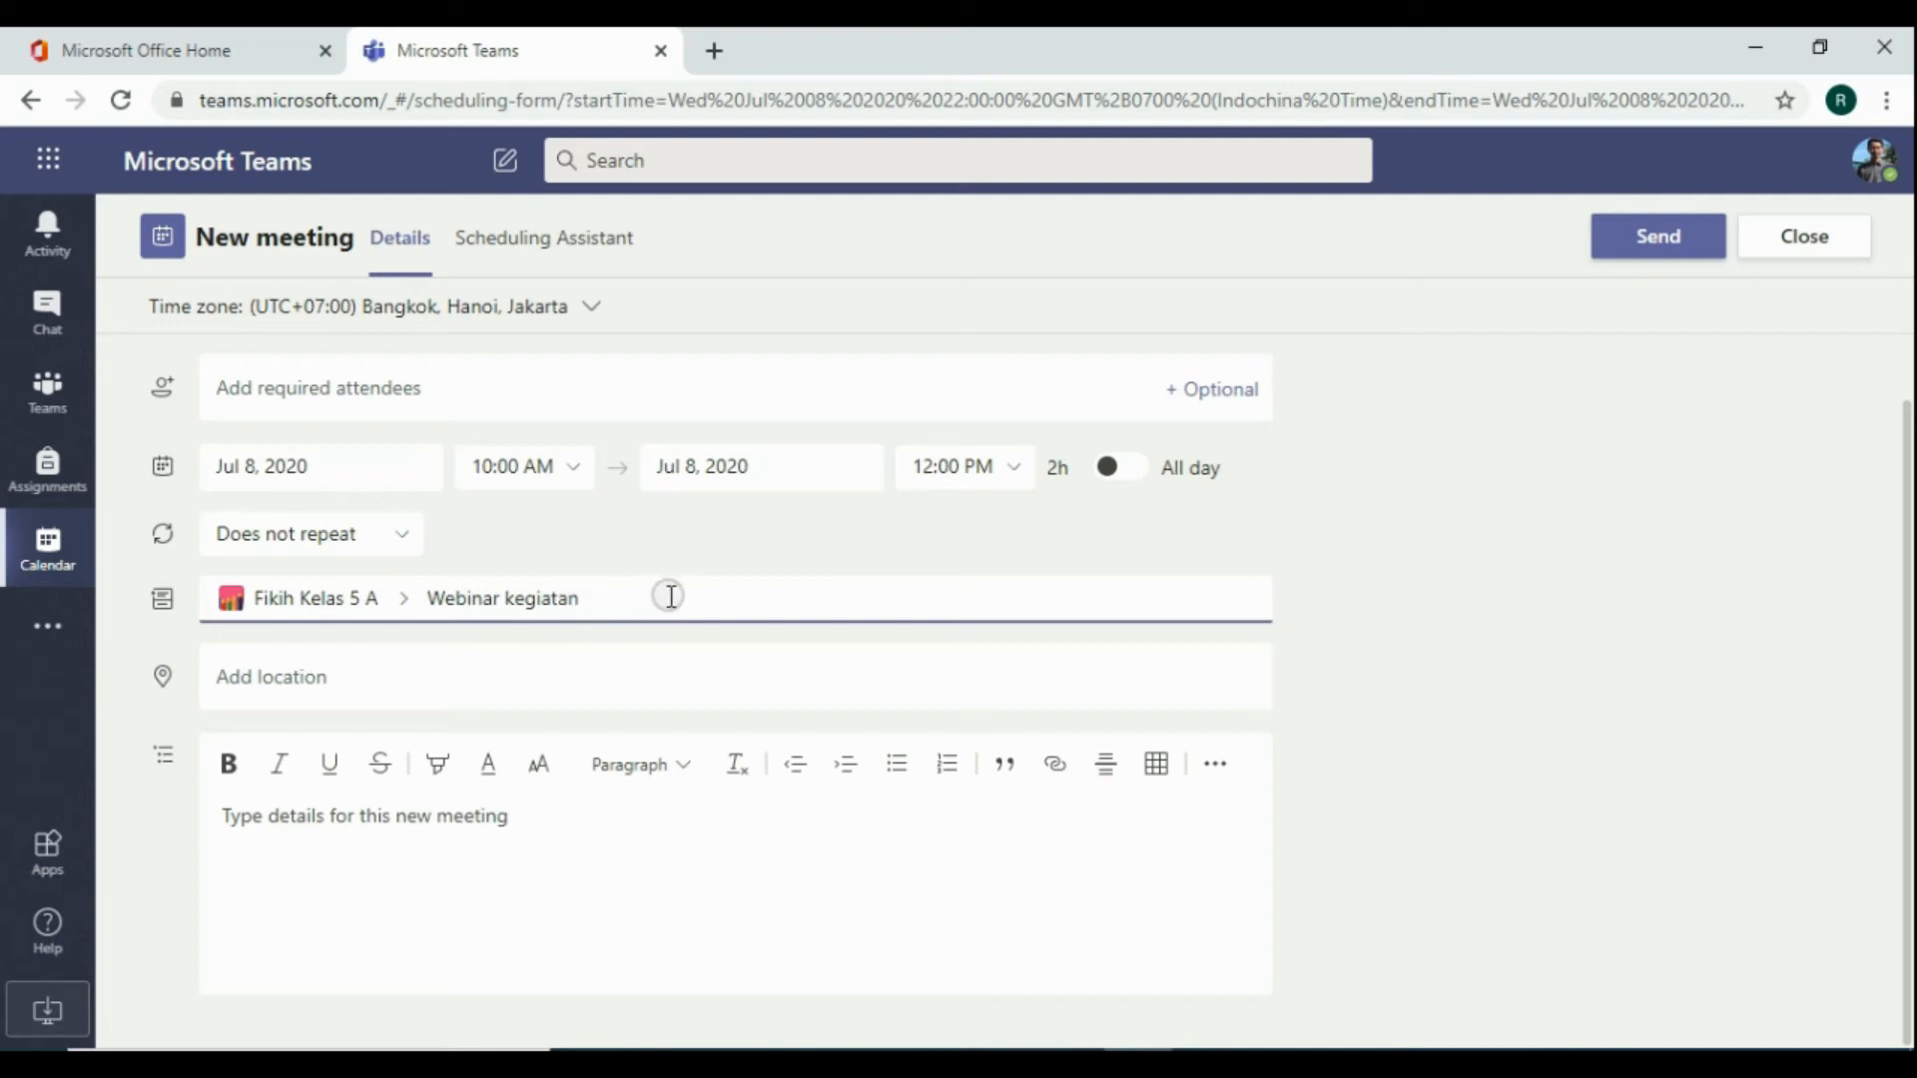
left_click(1310, 601)
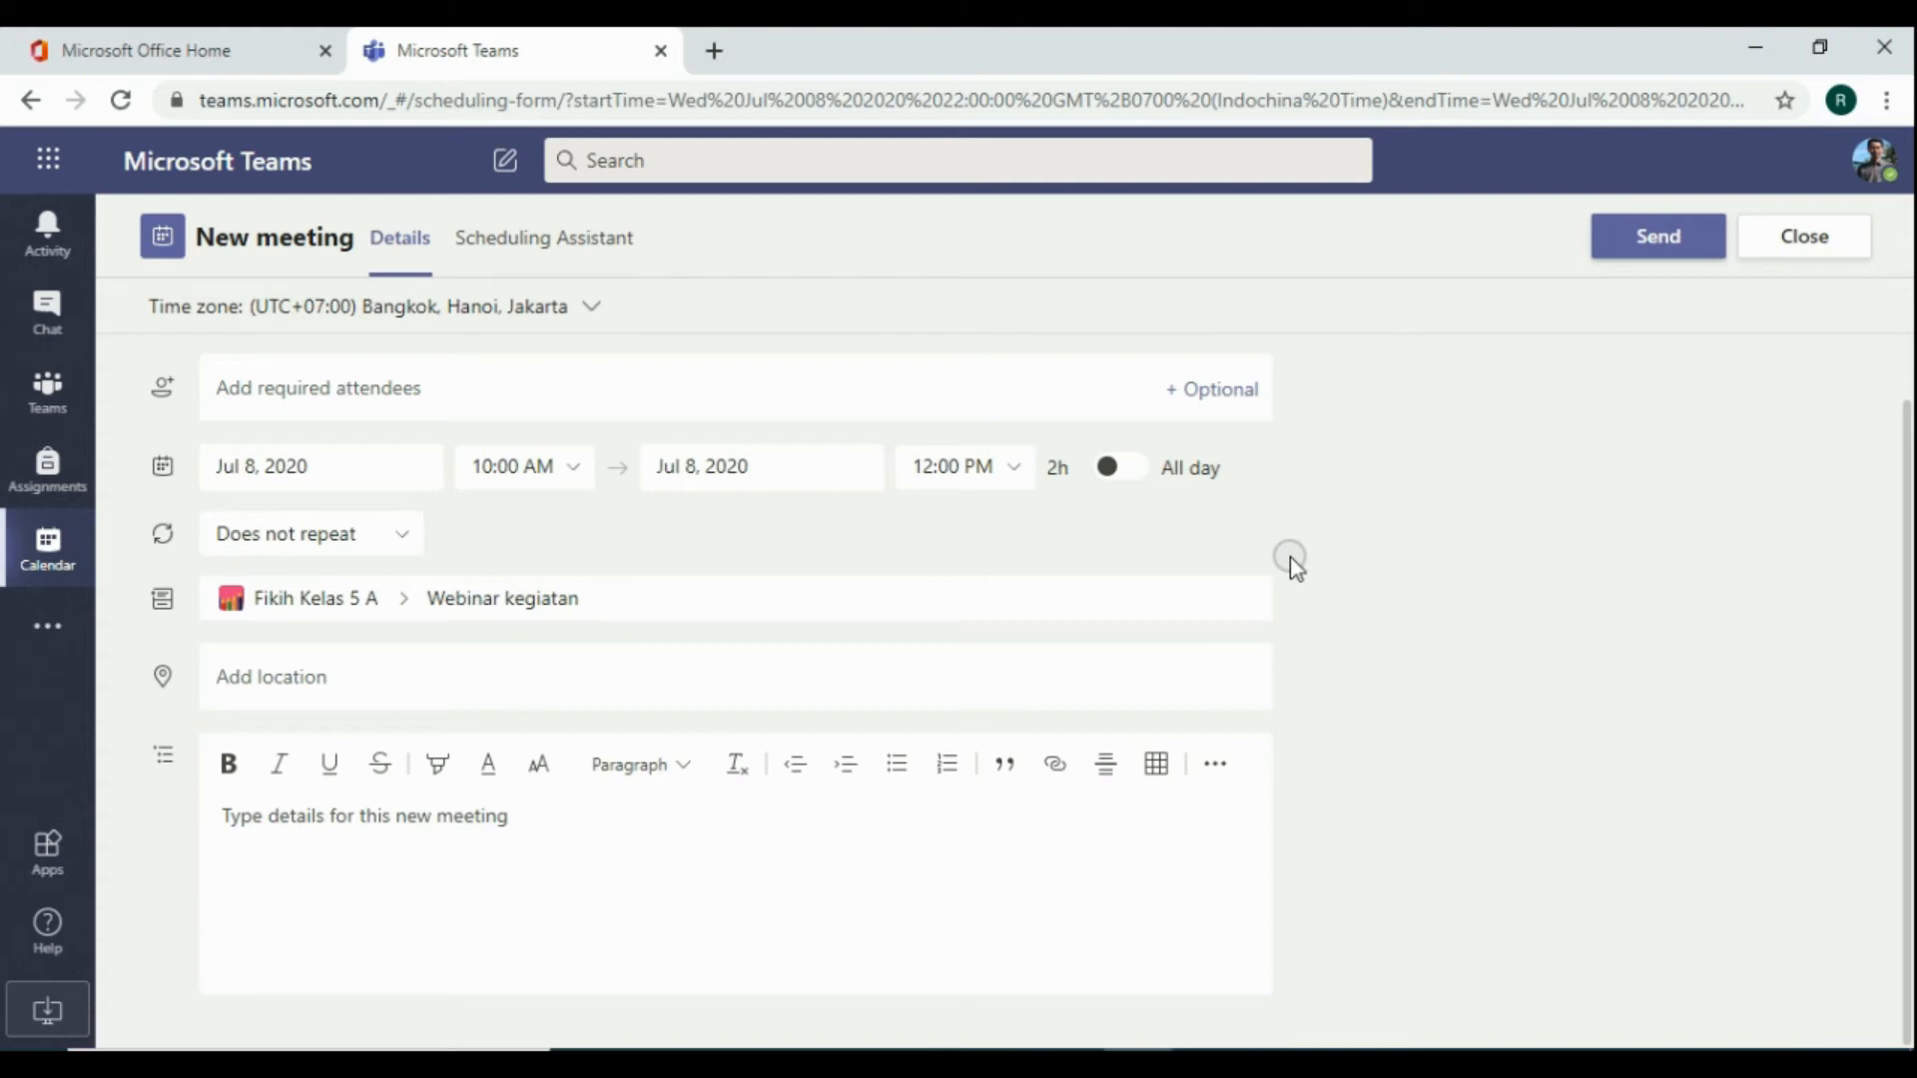
Set the meeting location to Yogyakarta
left_click(321, 687)
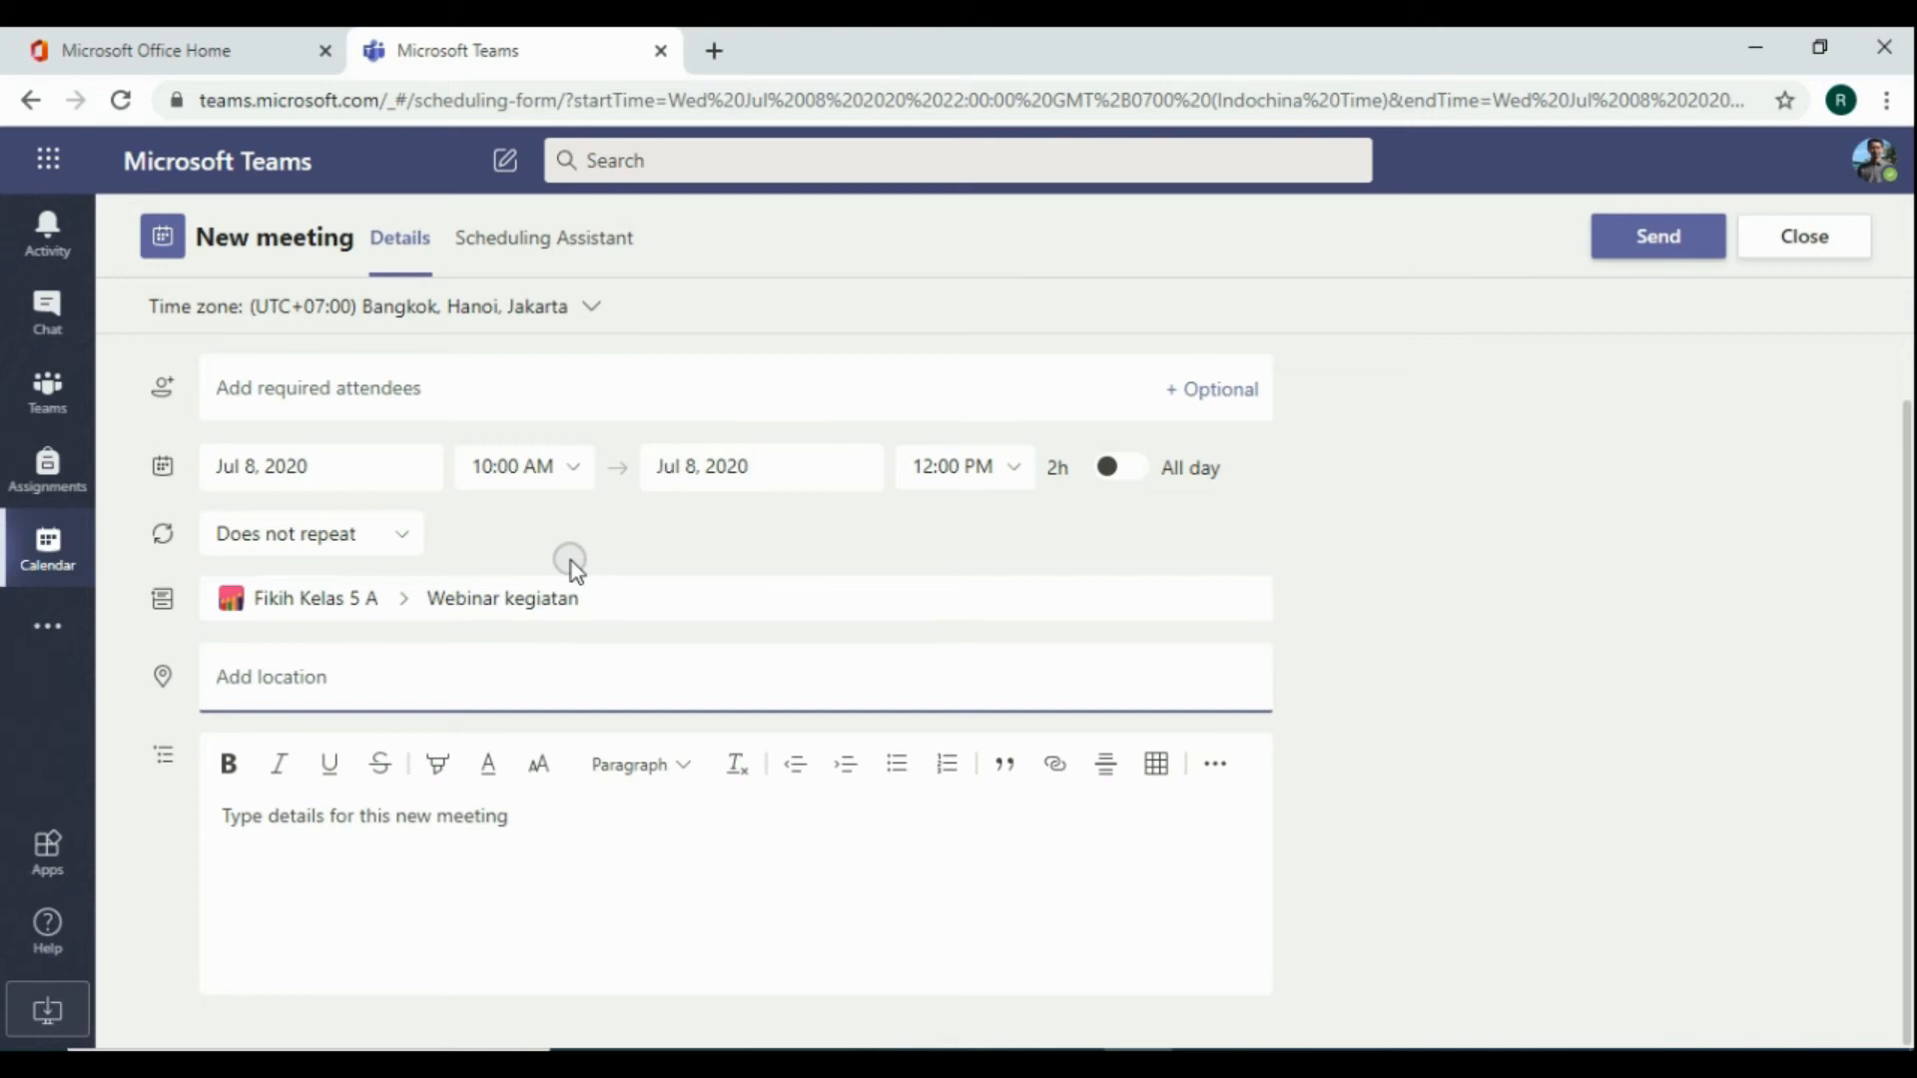
type("Yogyakarta")
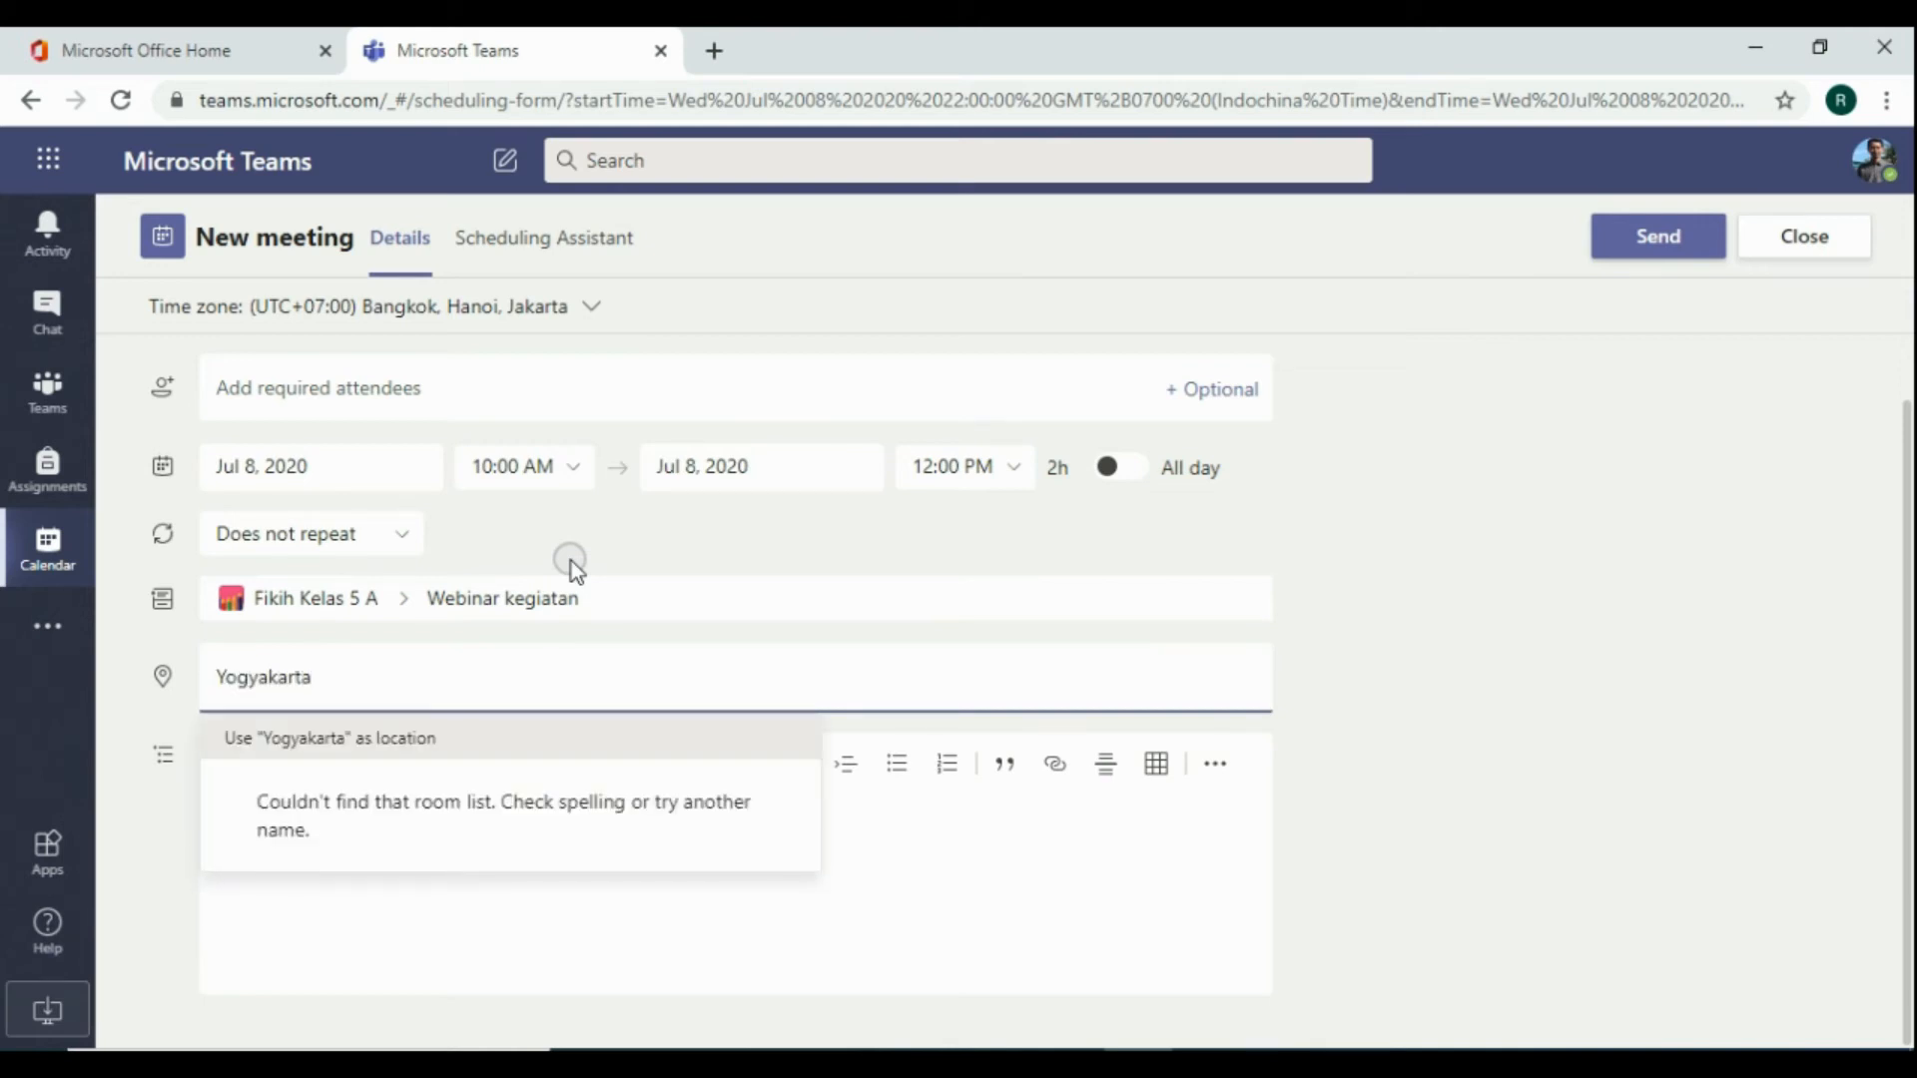
left_click(1381, 599)
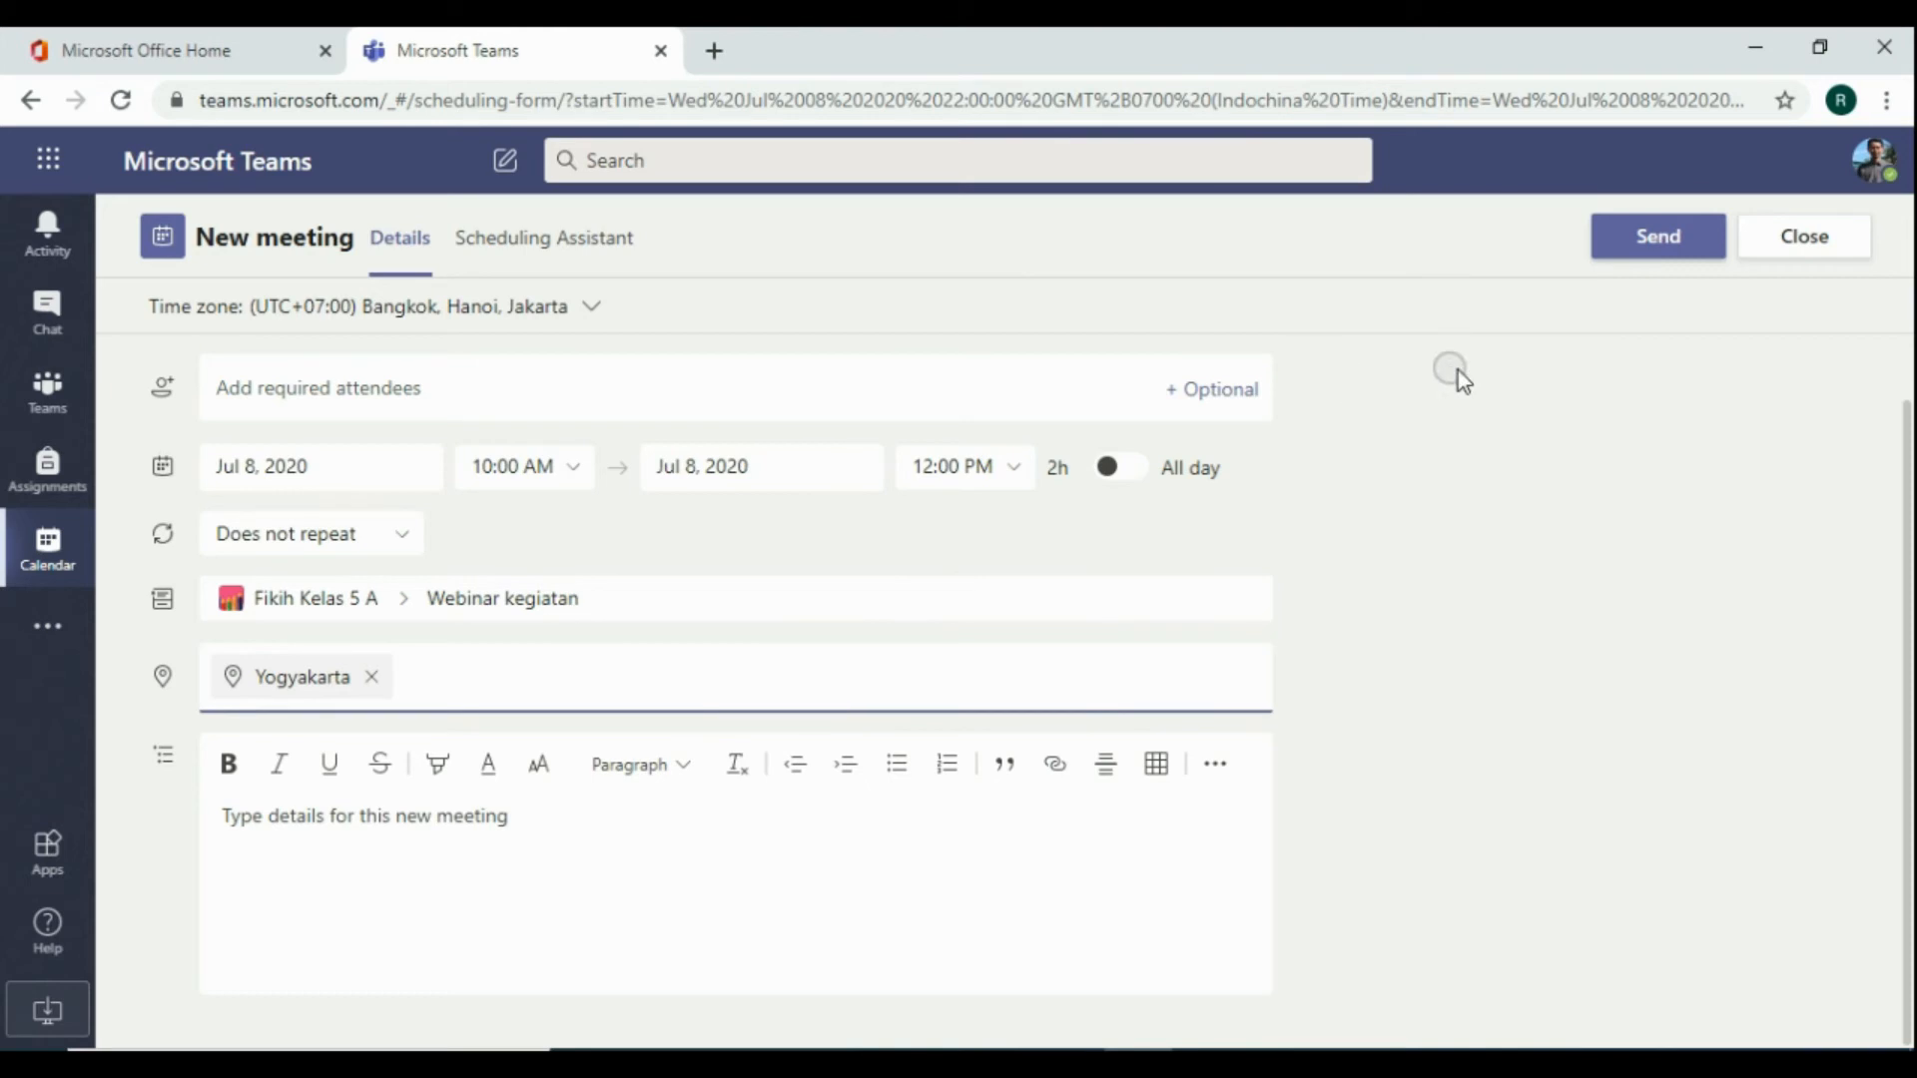
Send the meeting invitation to the channel
left_click(1655, 248)
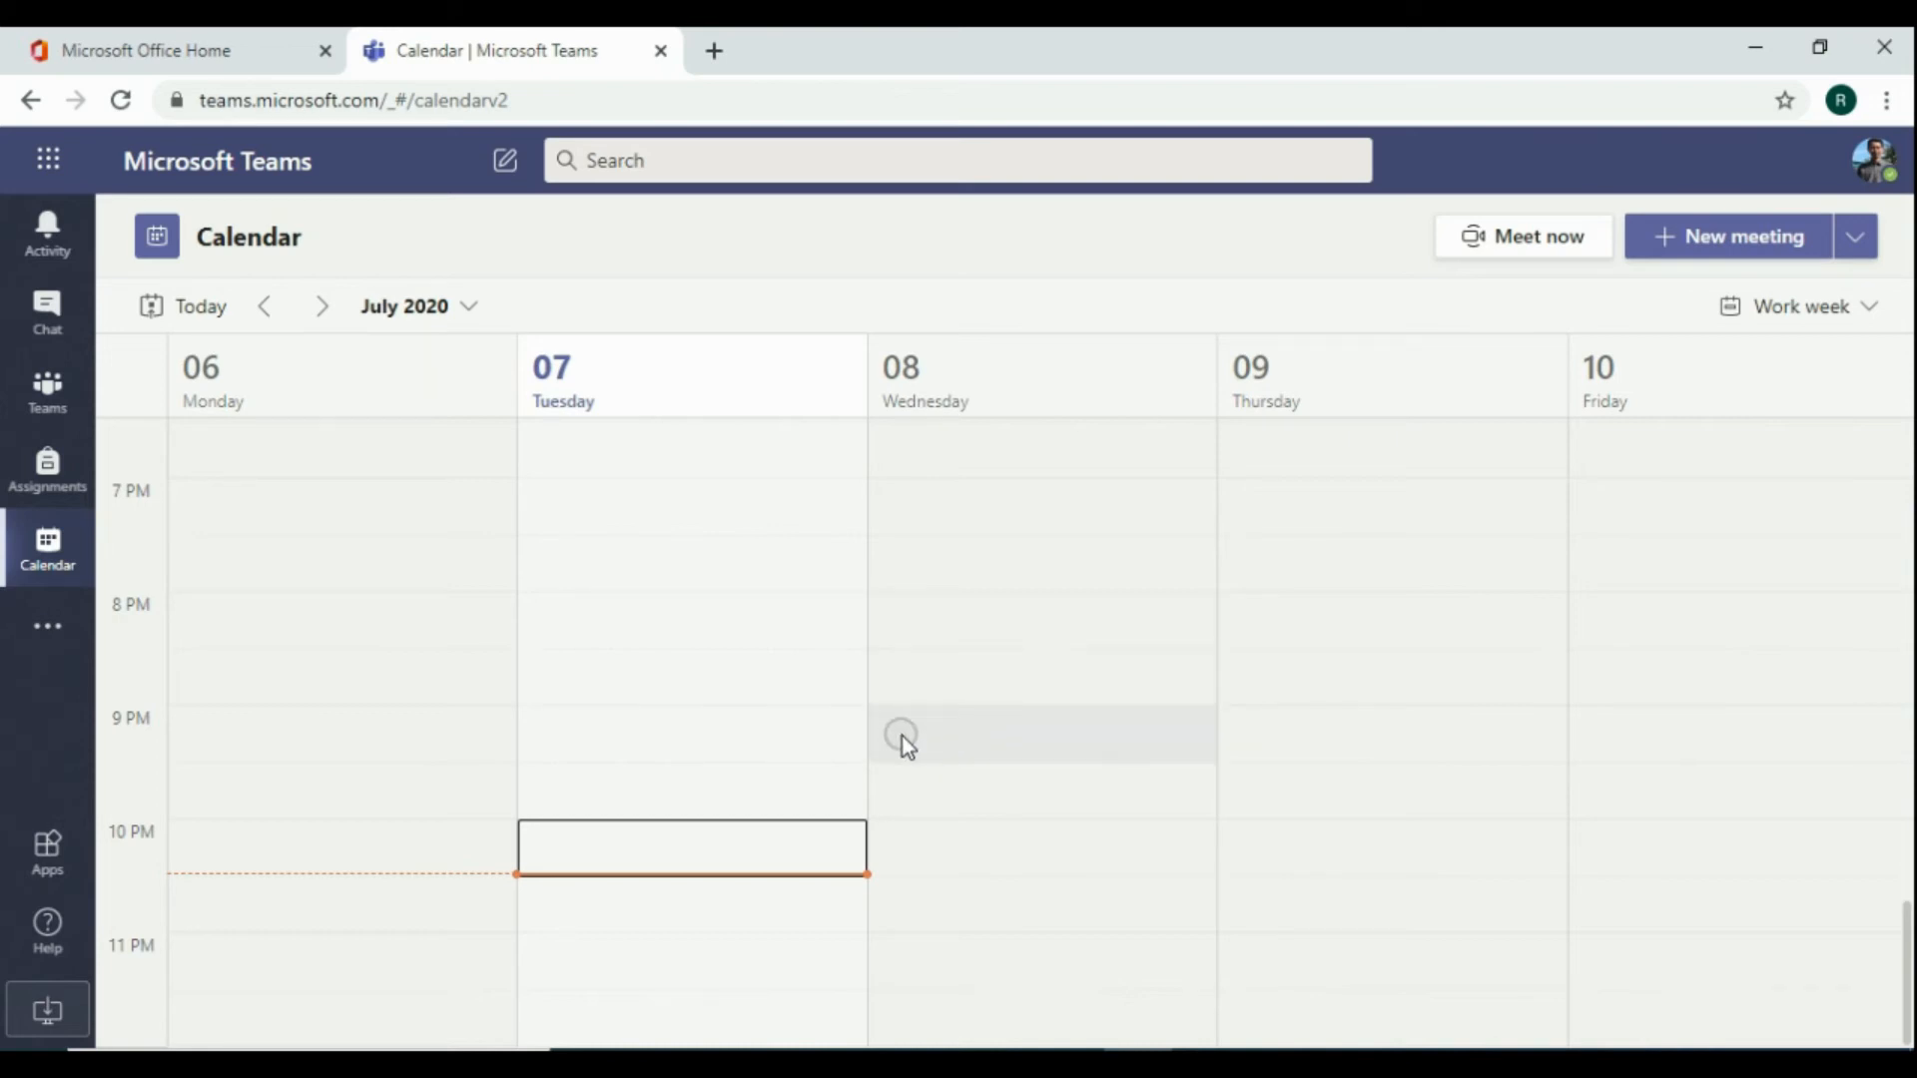
scroll(791, 777, "up", 15)
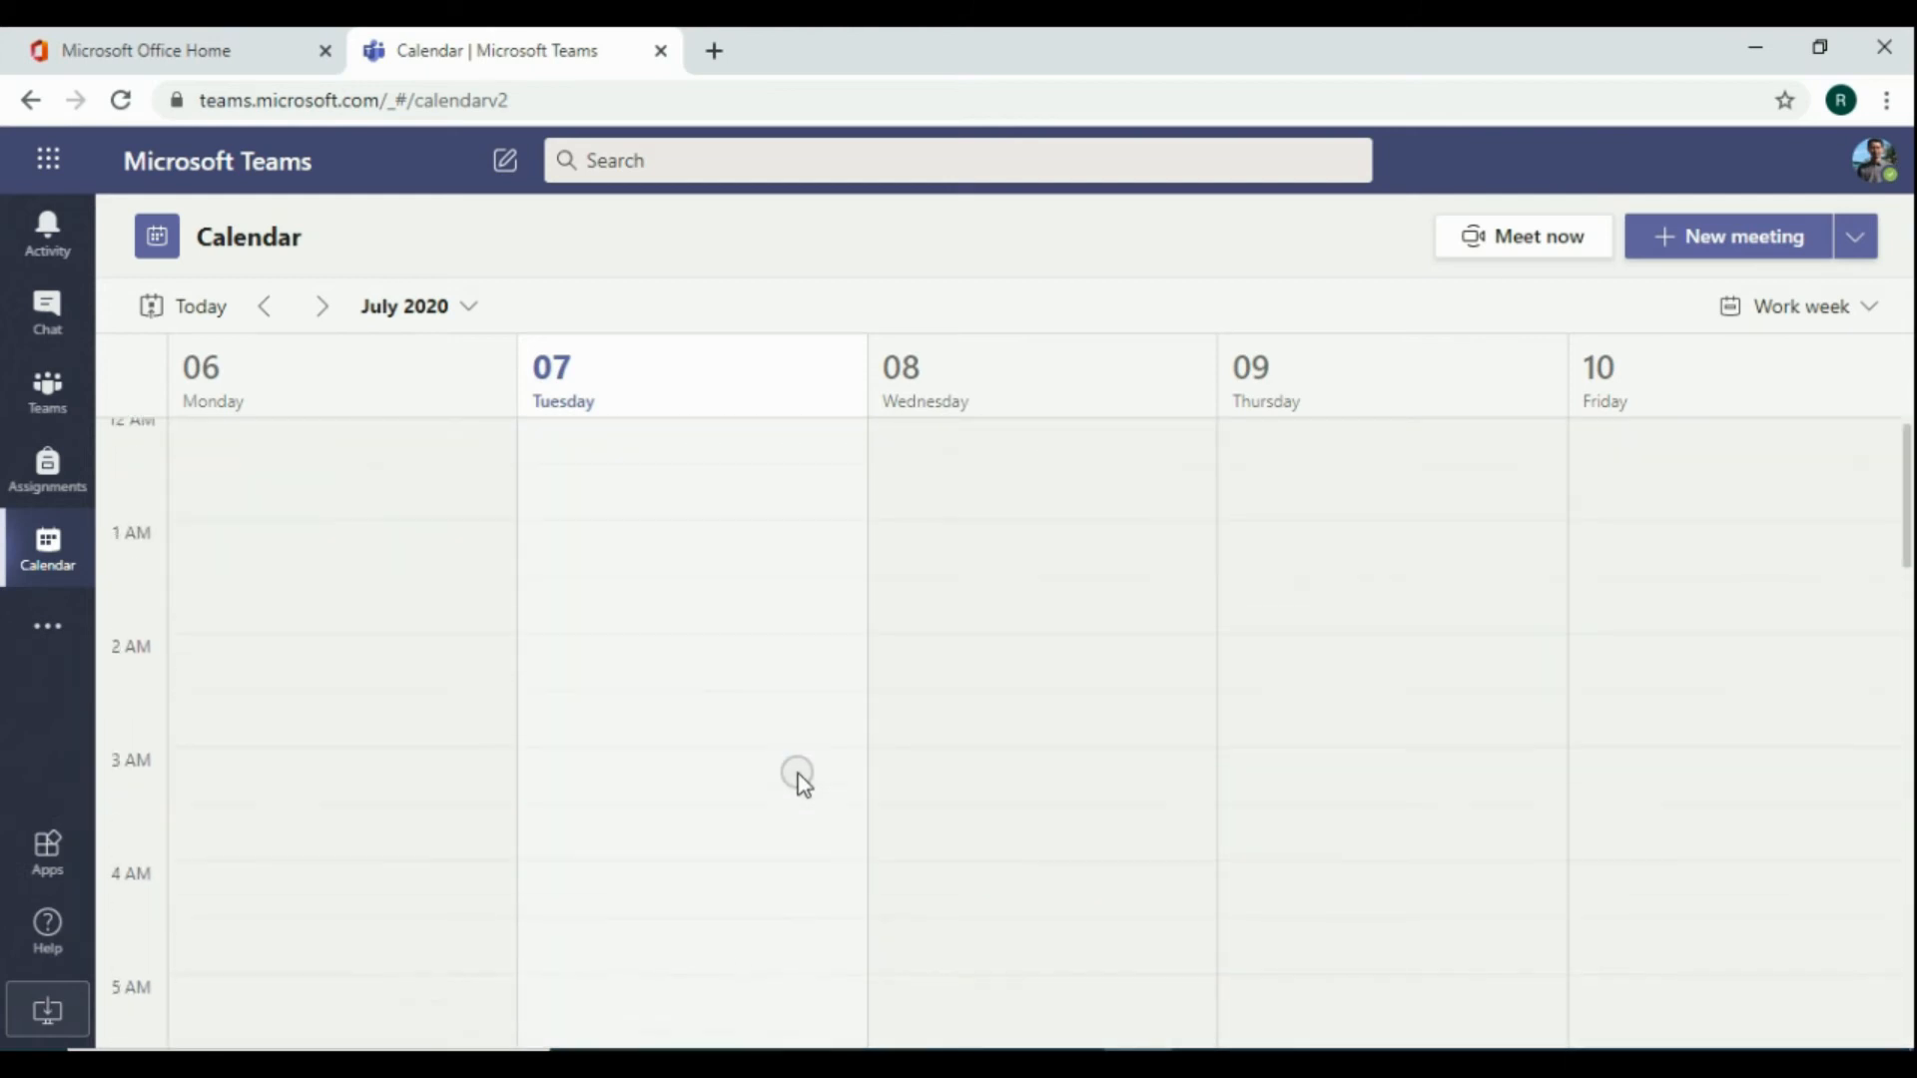
scroll(799, 779, "down", 3)
scroll(799, 779, "down", 1)
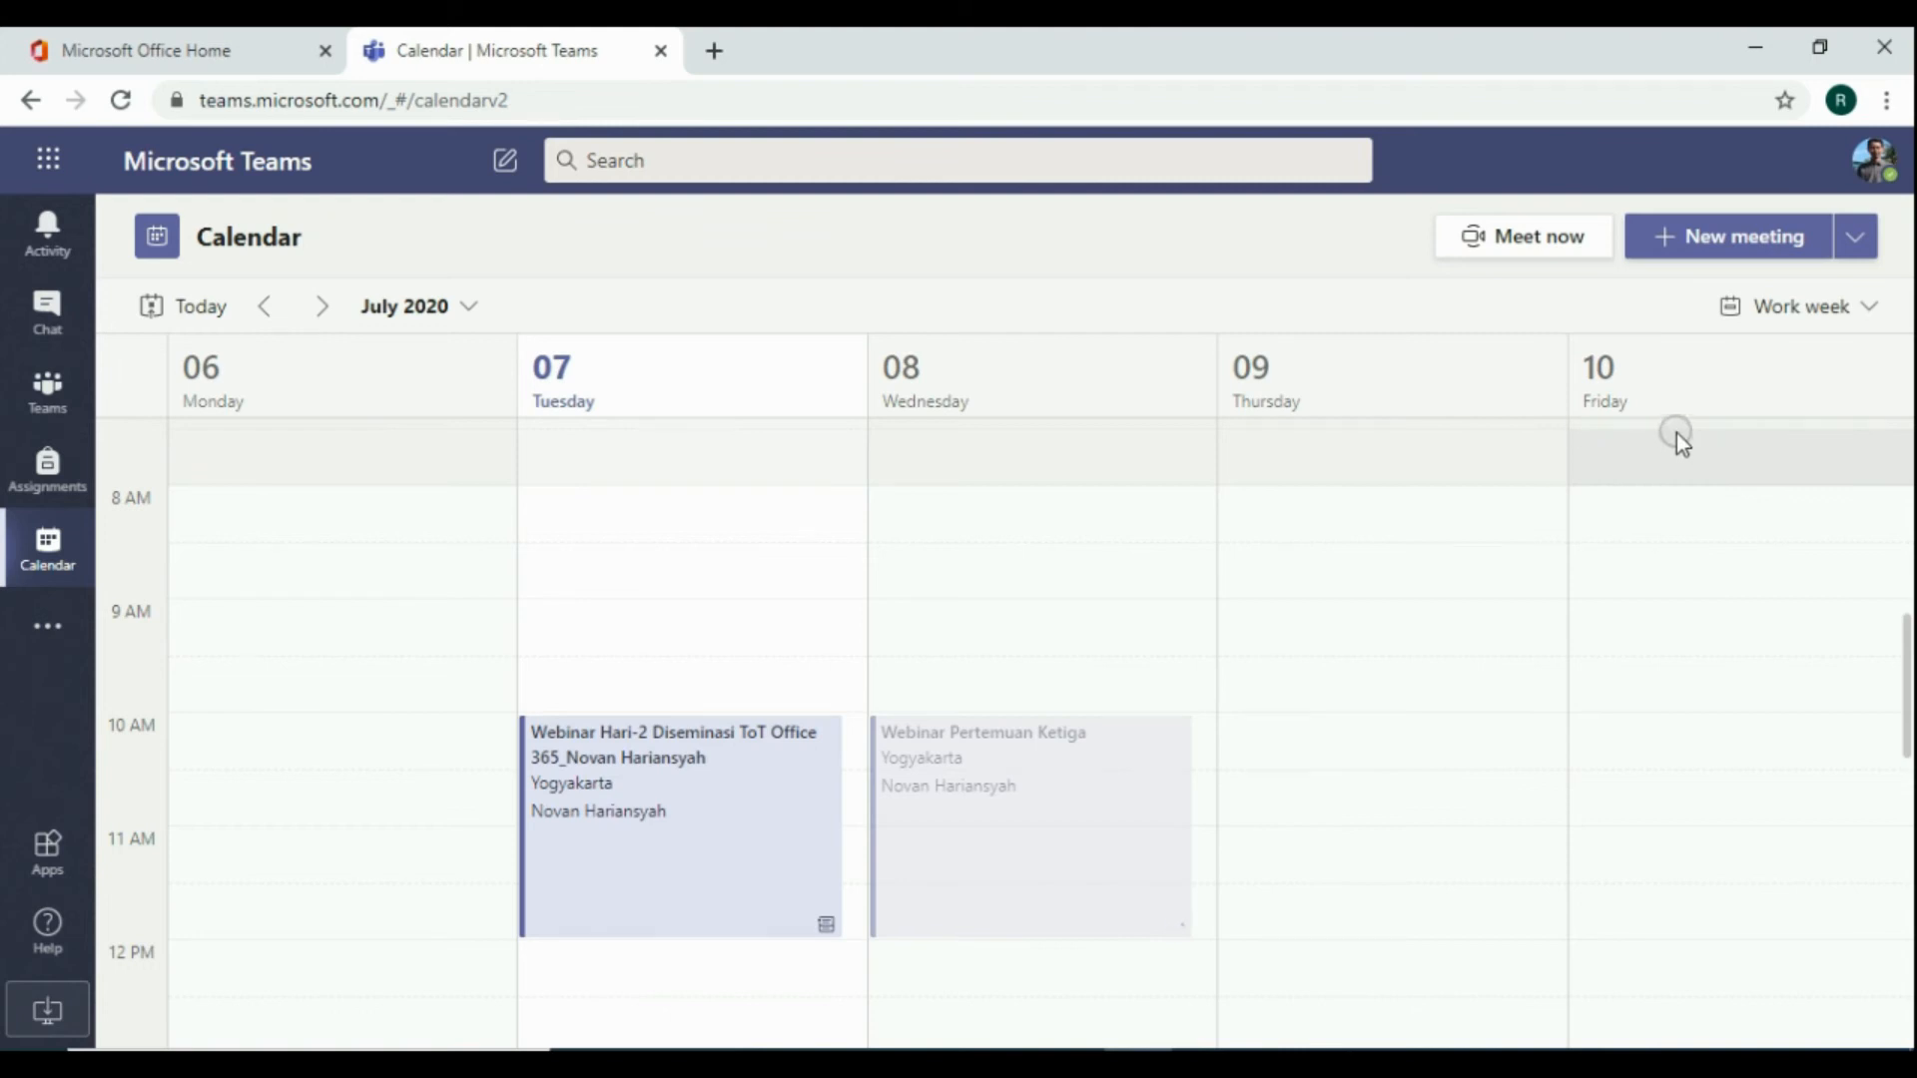
Open the details of the Webinar Pertemuan Ketiga meeting on Wednesday, July 8
left_click(1856, 258)
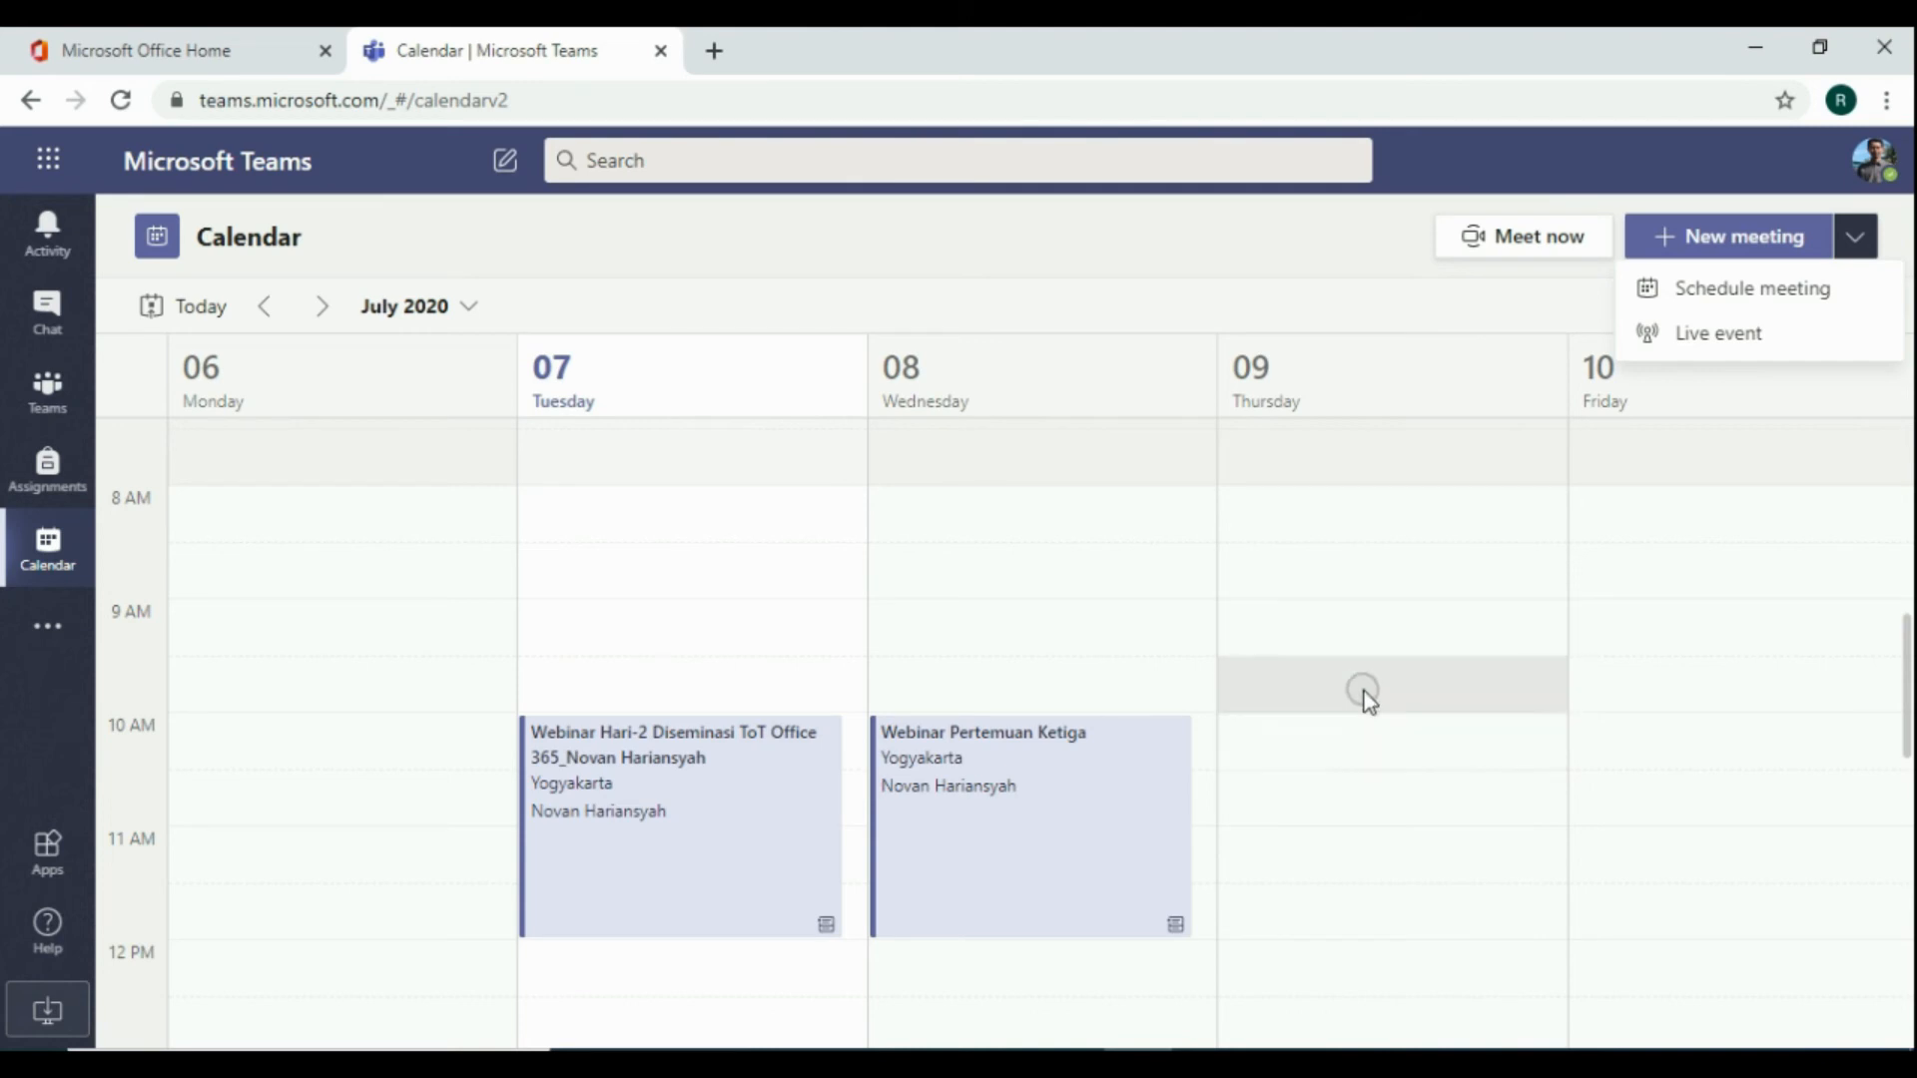
left_click(1009, 814)
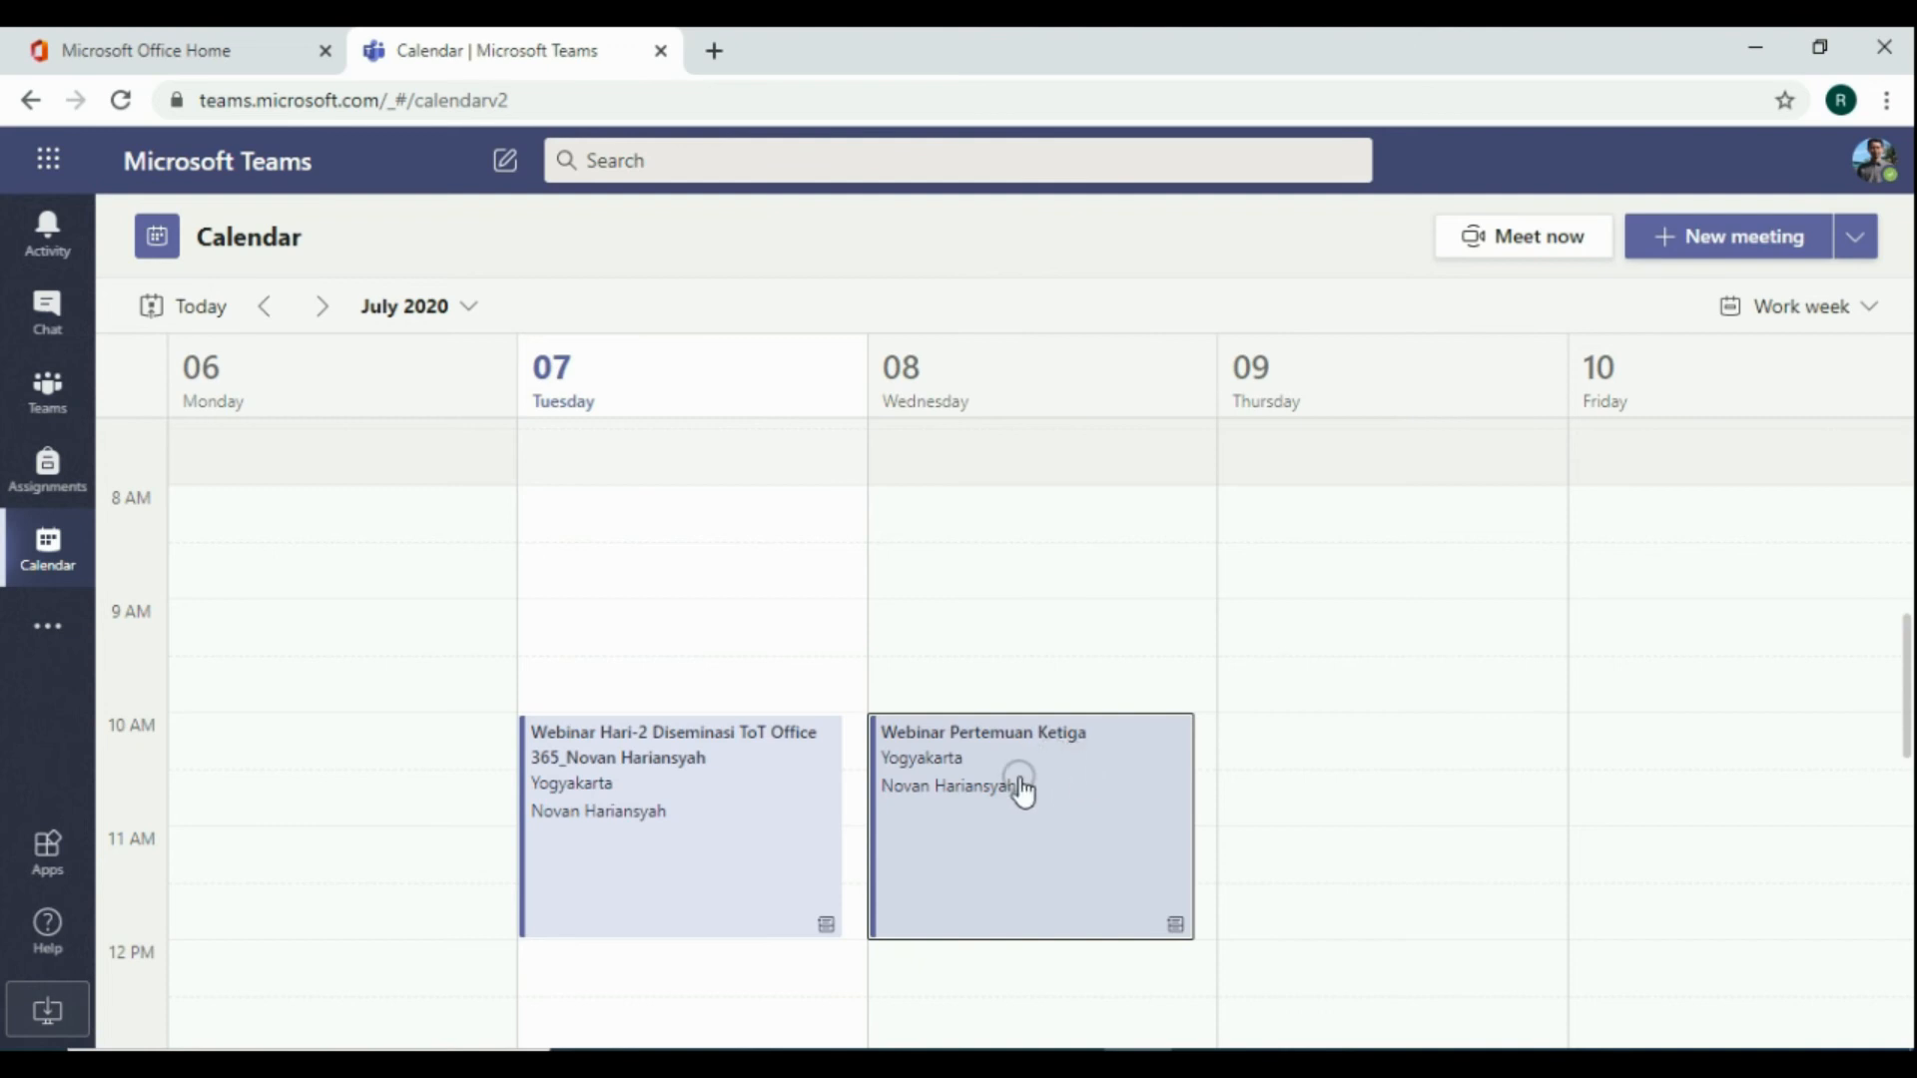
scroll(1021, 791, "down", 1)
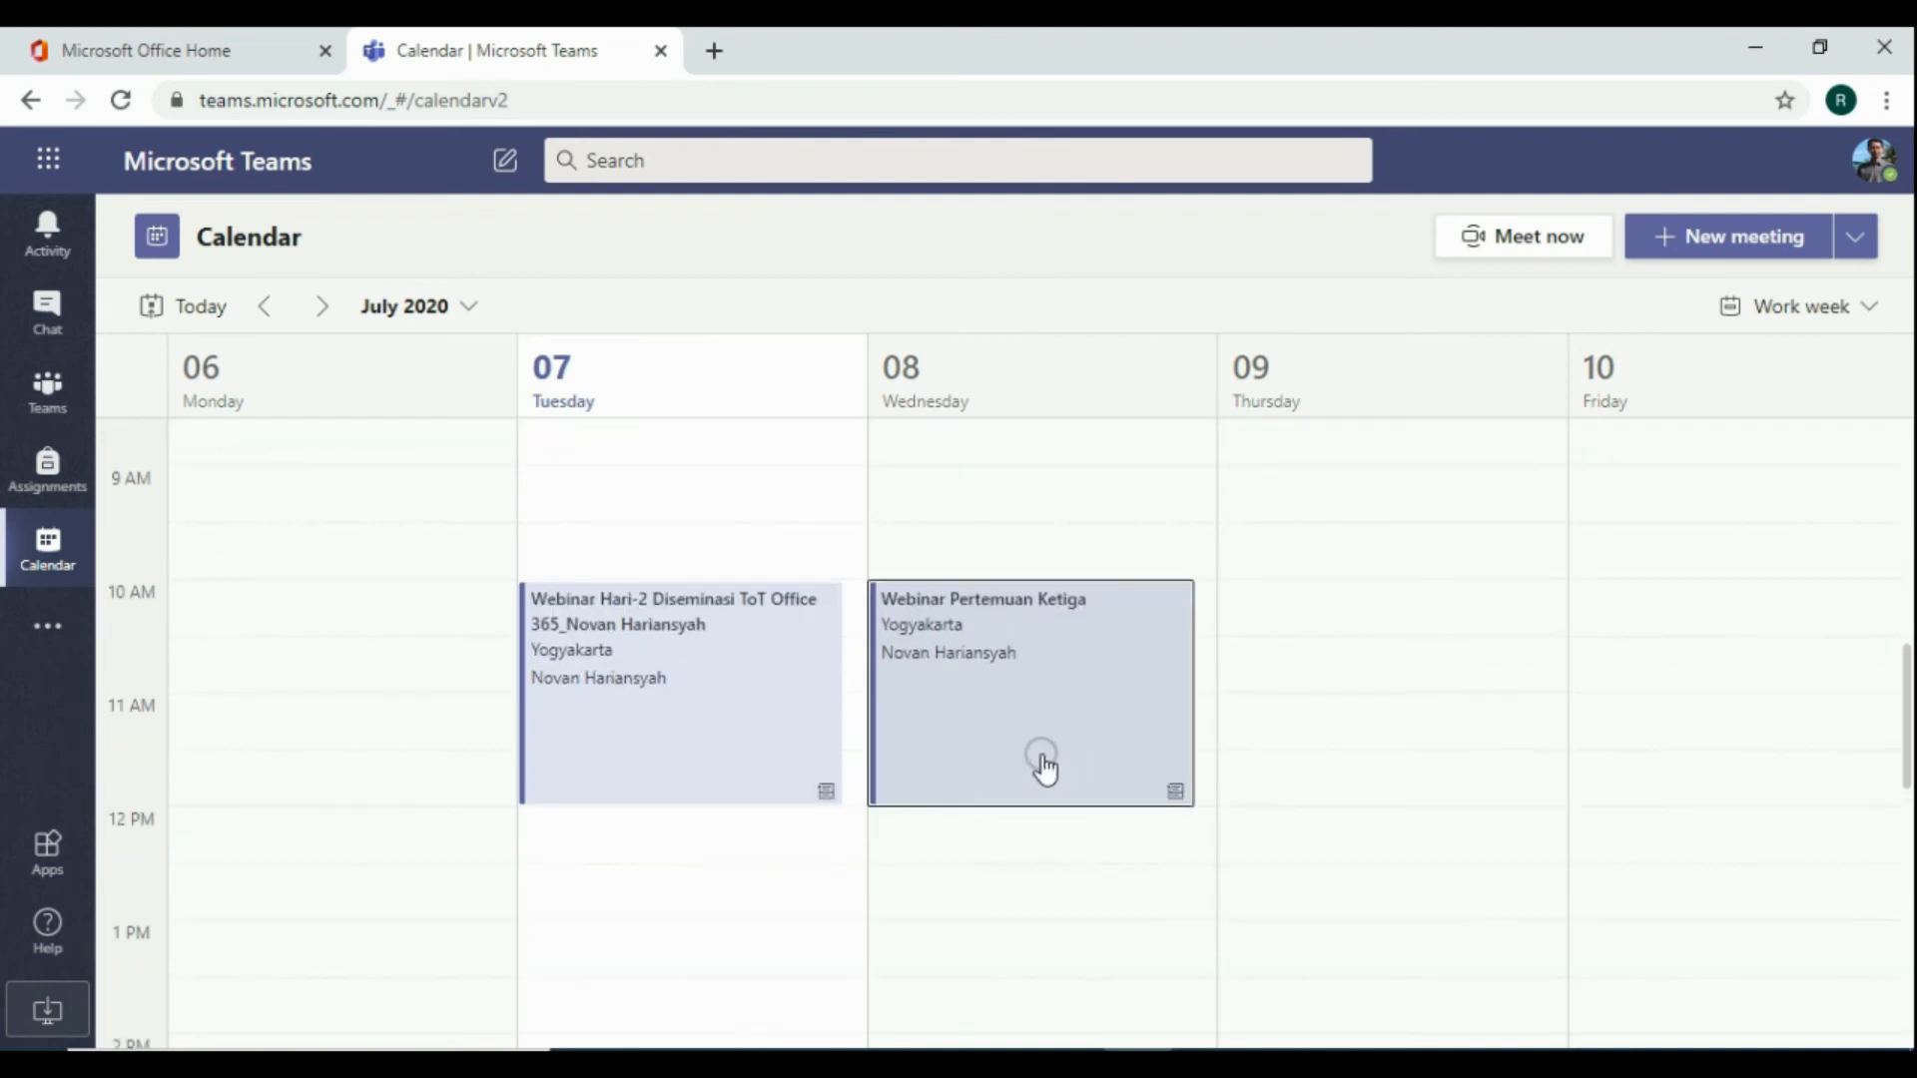
double_click(1035, 687)
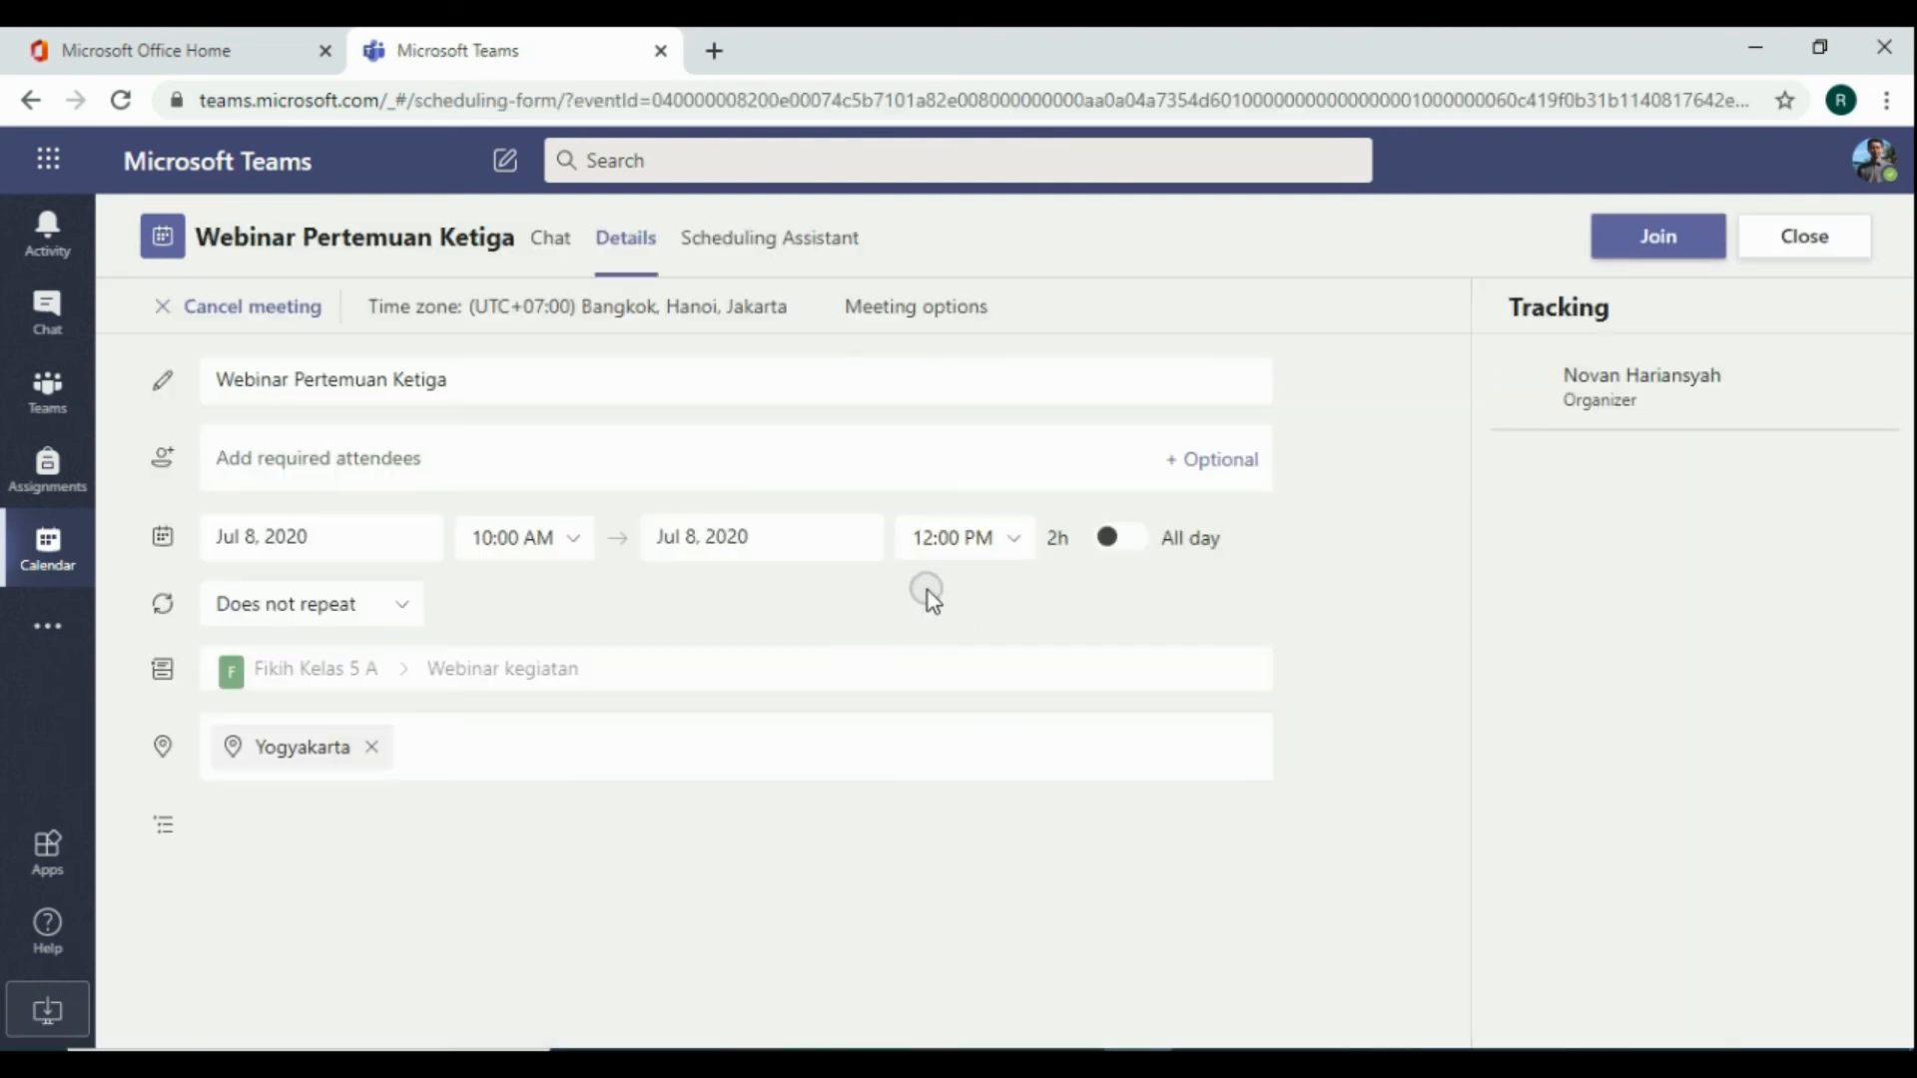
scroll(590, 447, "down", 1)
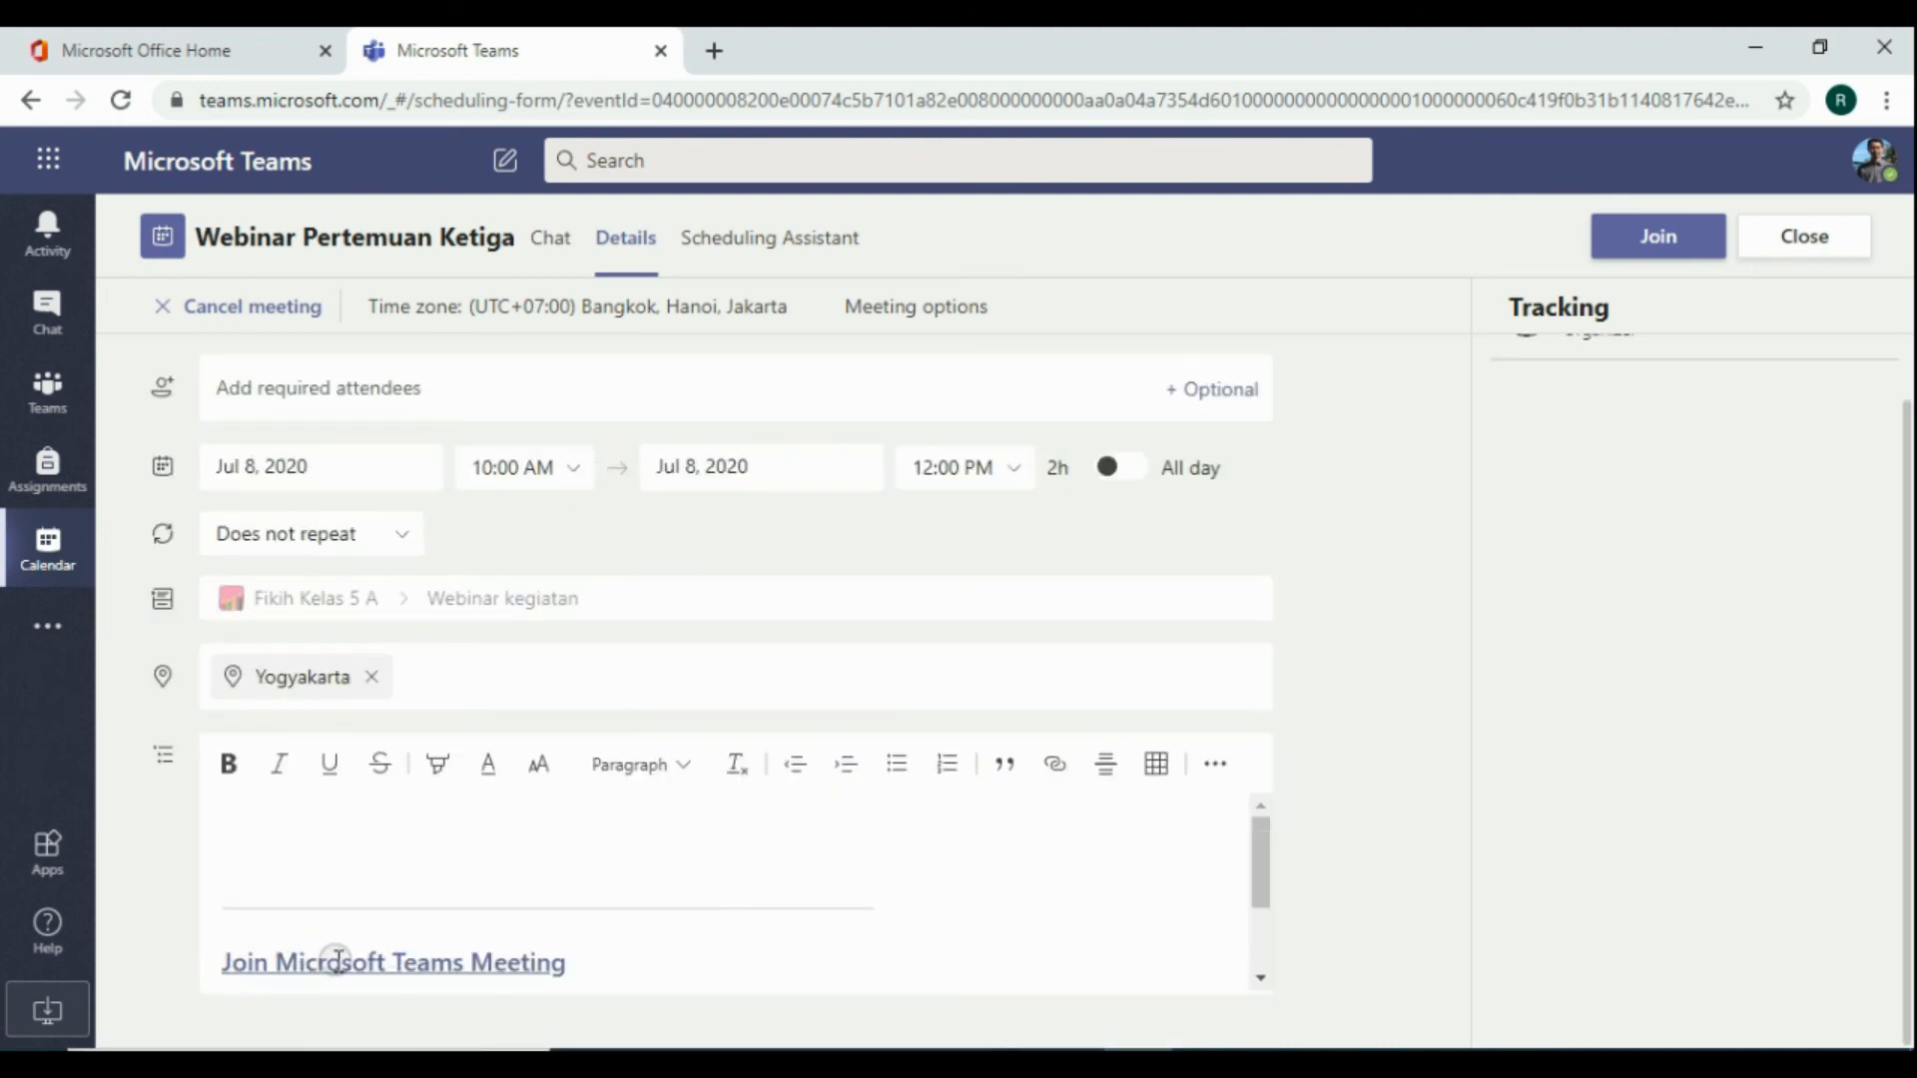
Copy the link address of the Join Microsoft Teams Meeting link
right_click(412, 964)
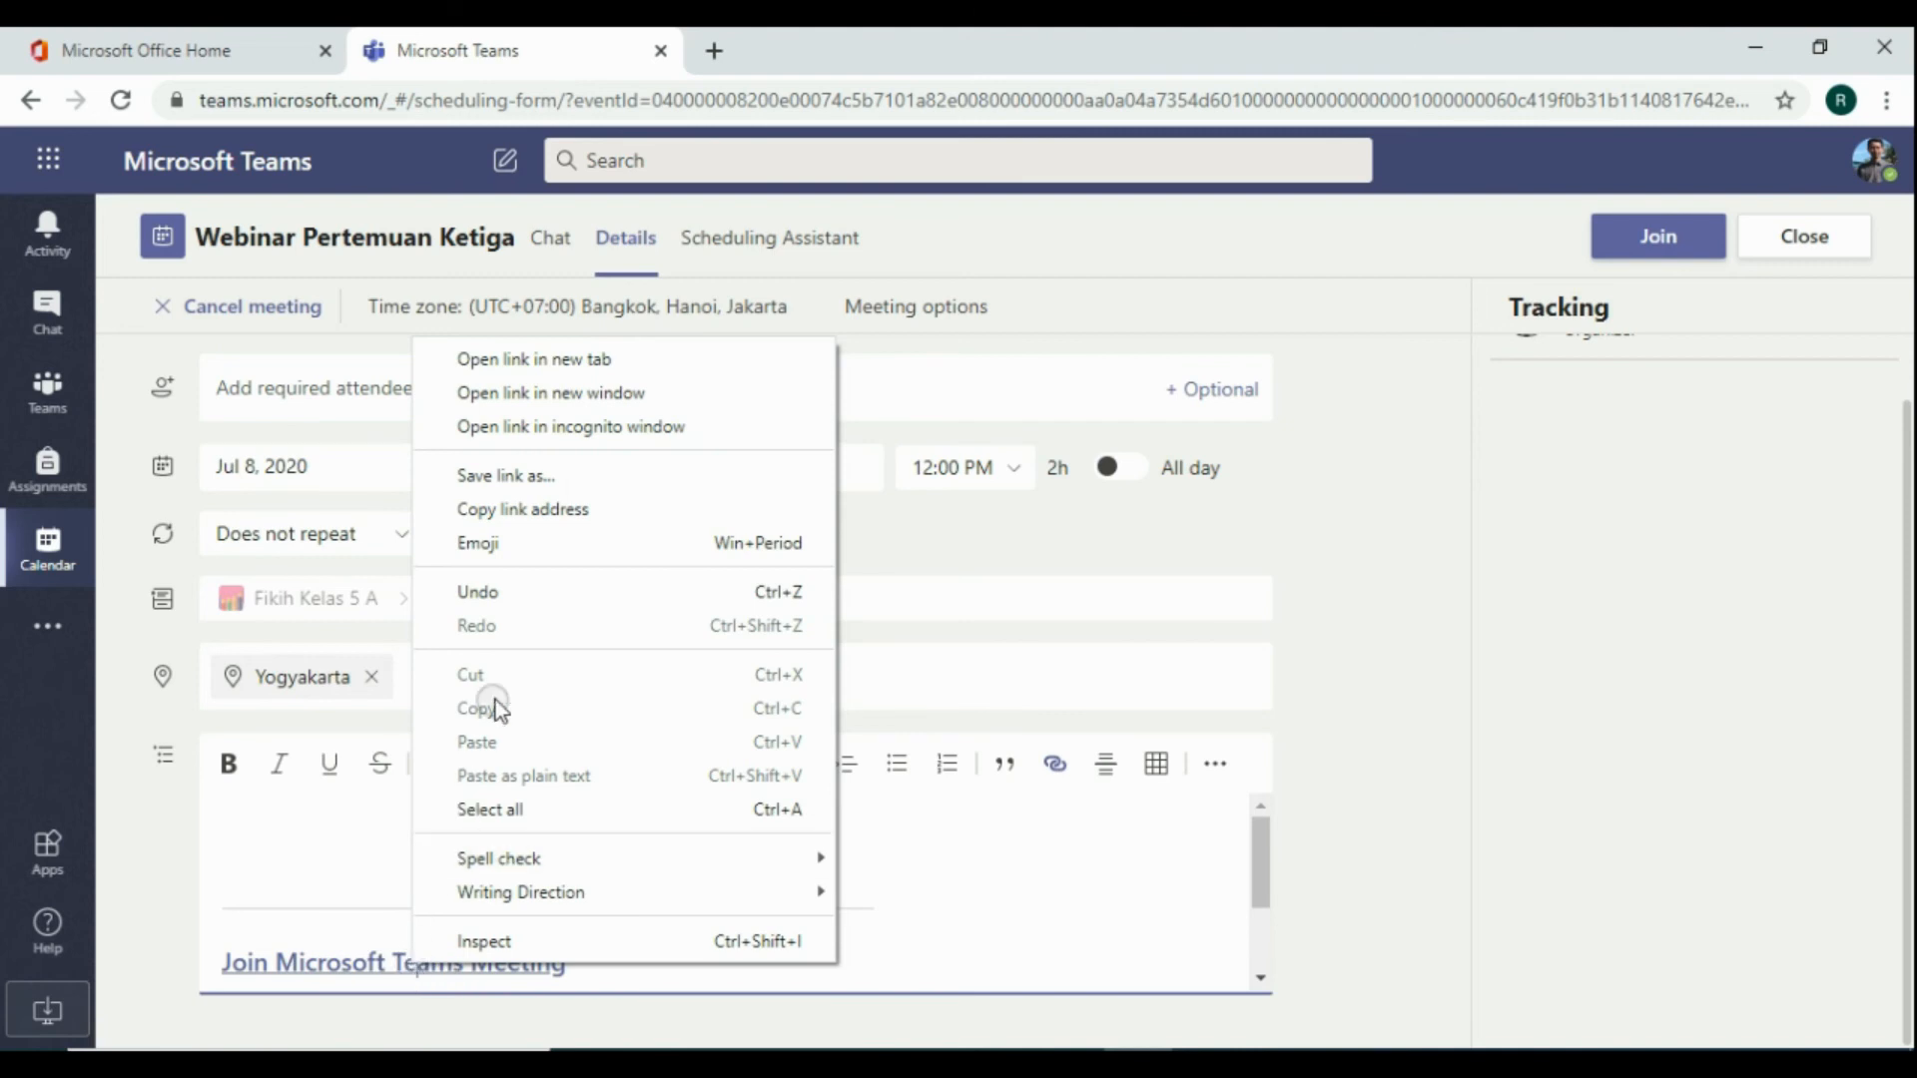
left_click(561, 513)
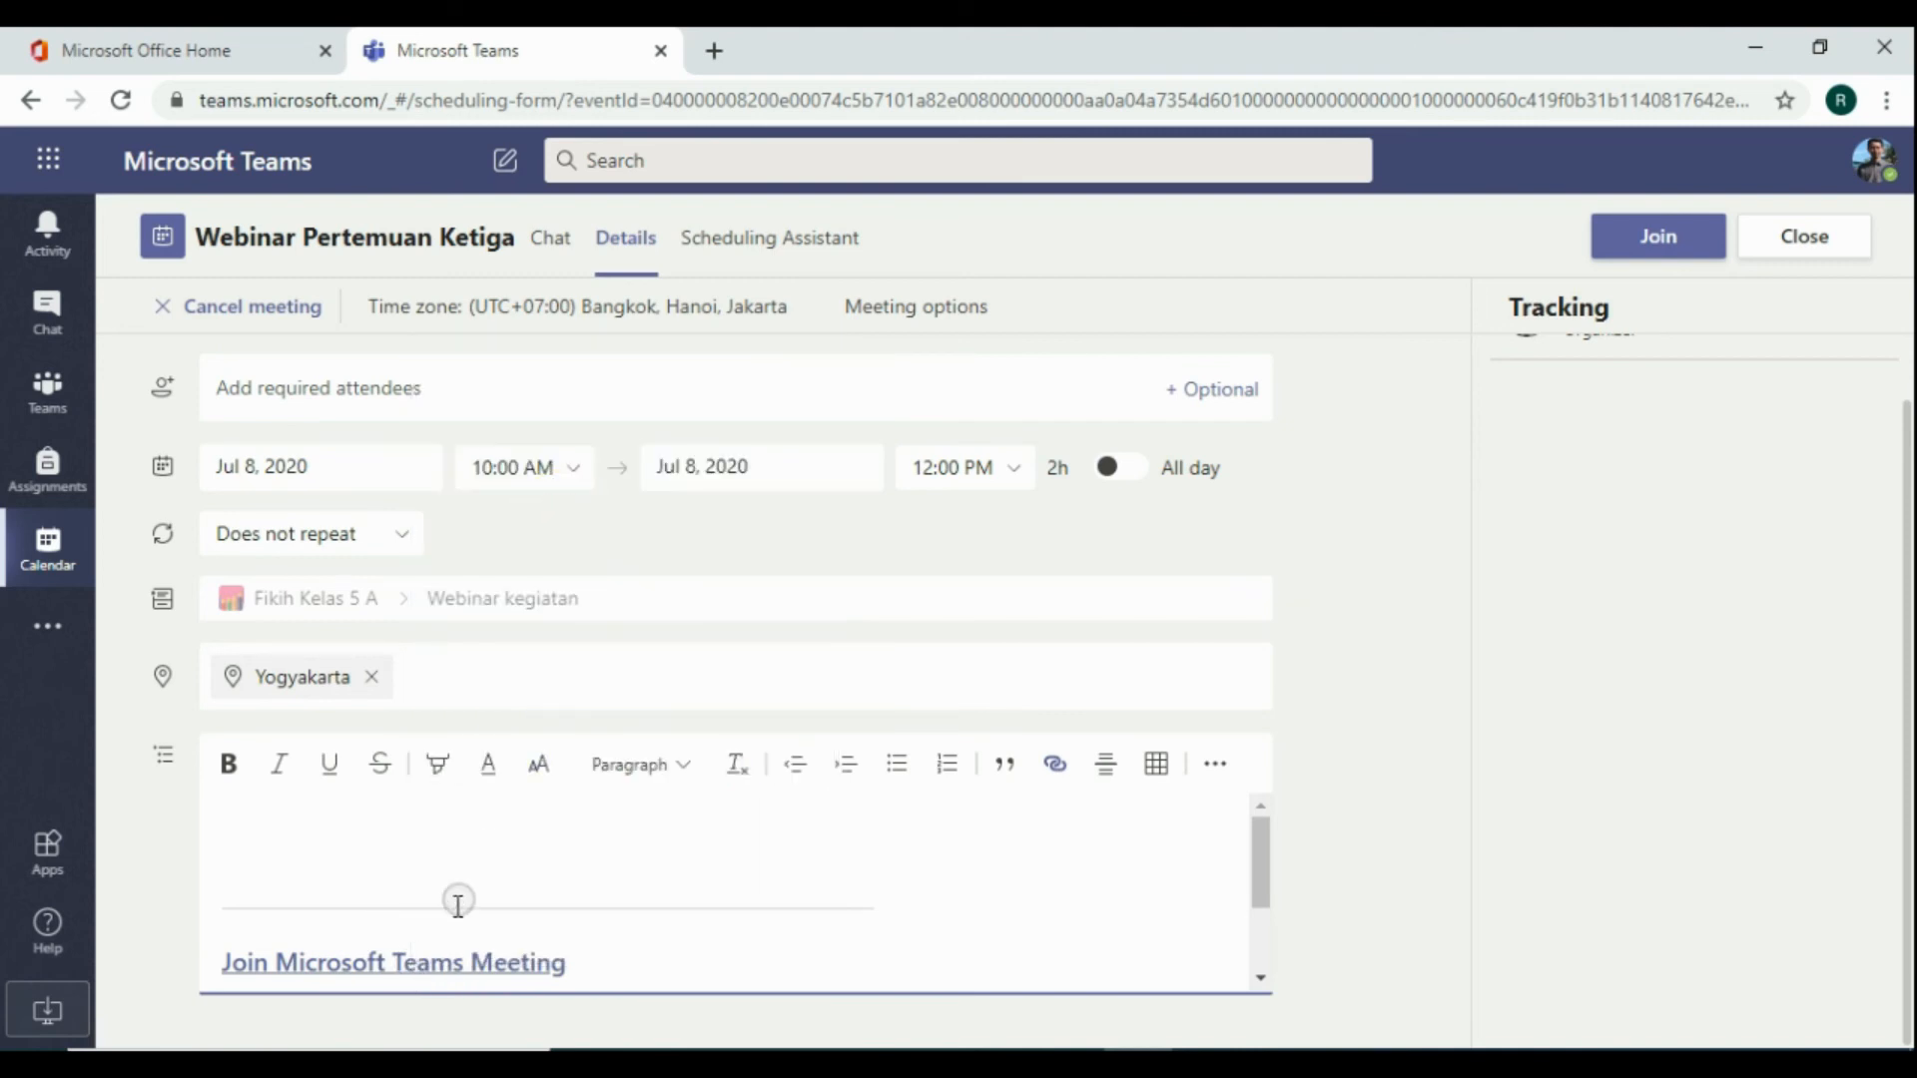
right_click(394, 966)
left_click(370, 963)
right_click(370, 963)
right_click(525, 966)
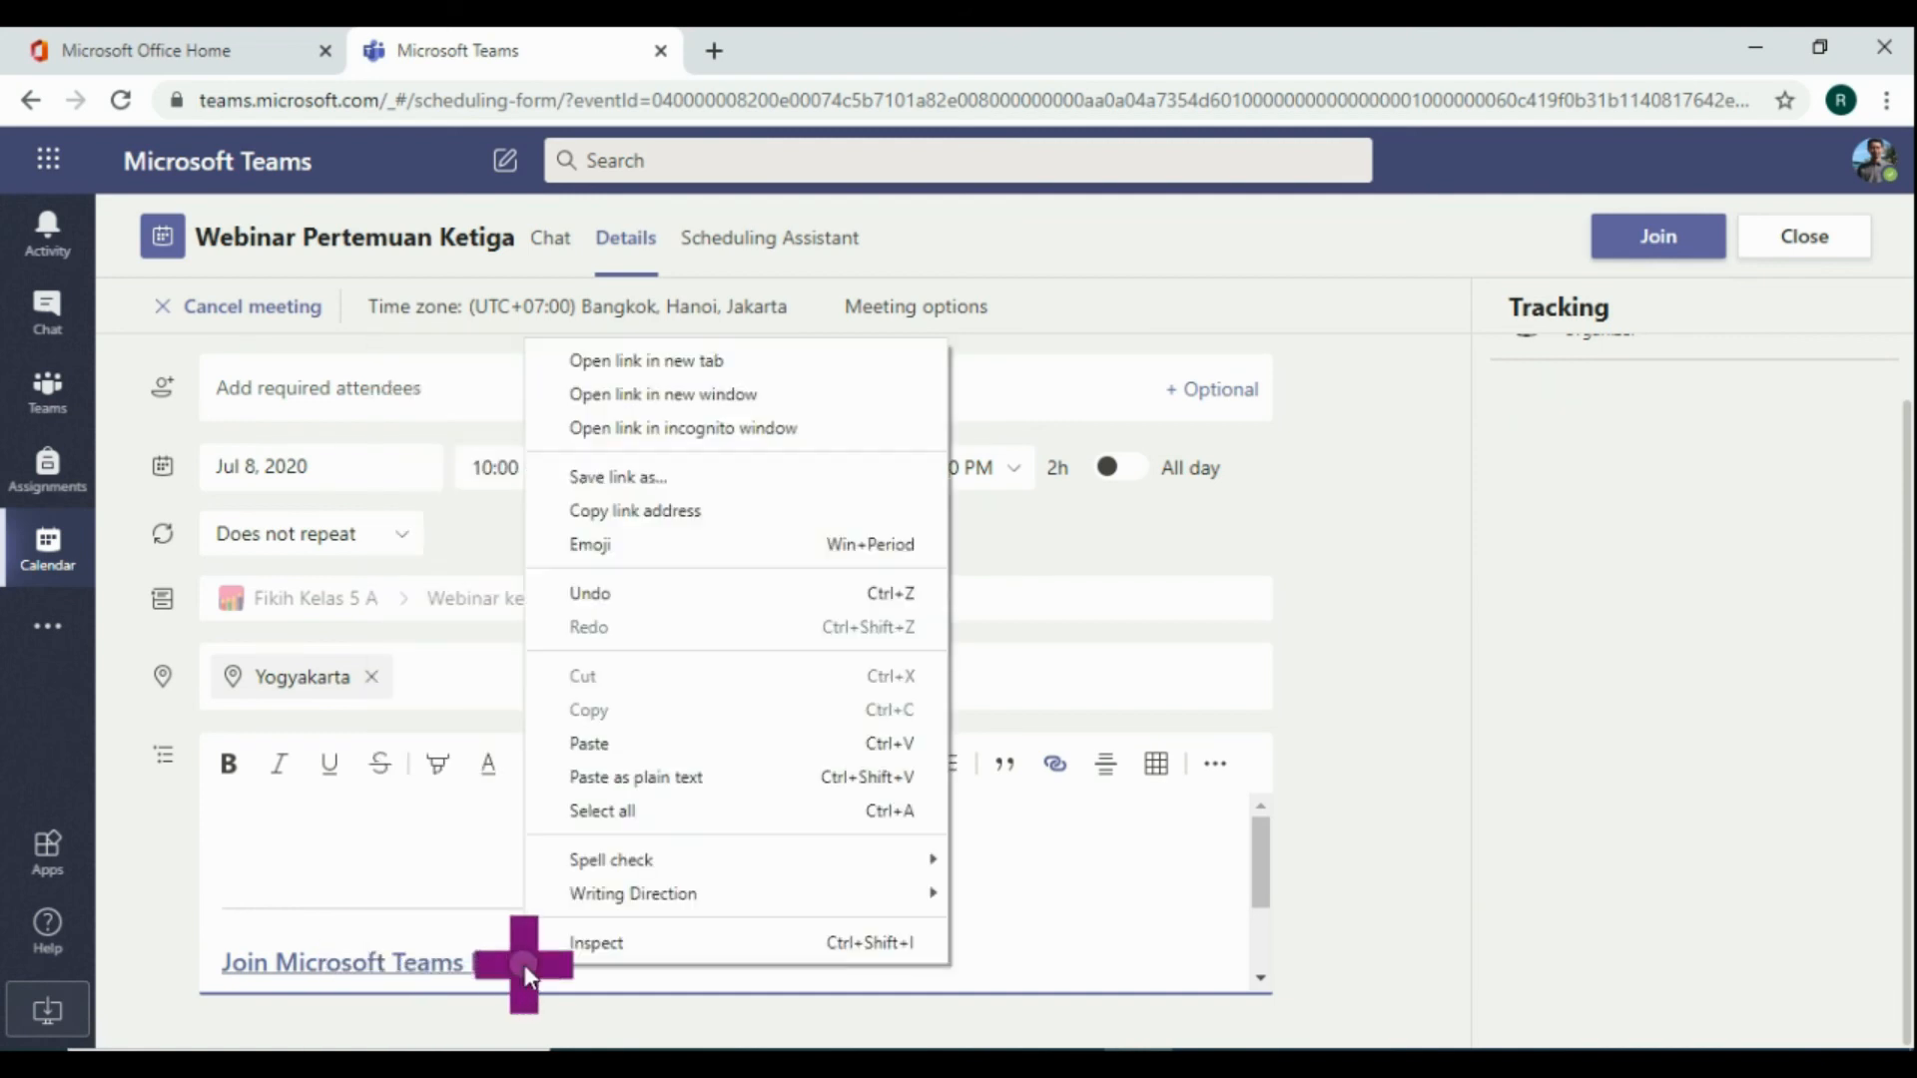
left_click(606, 512)
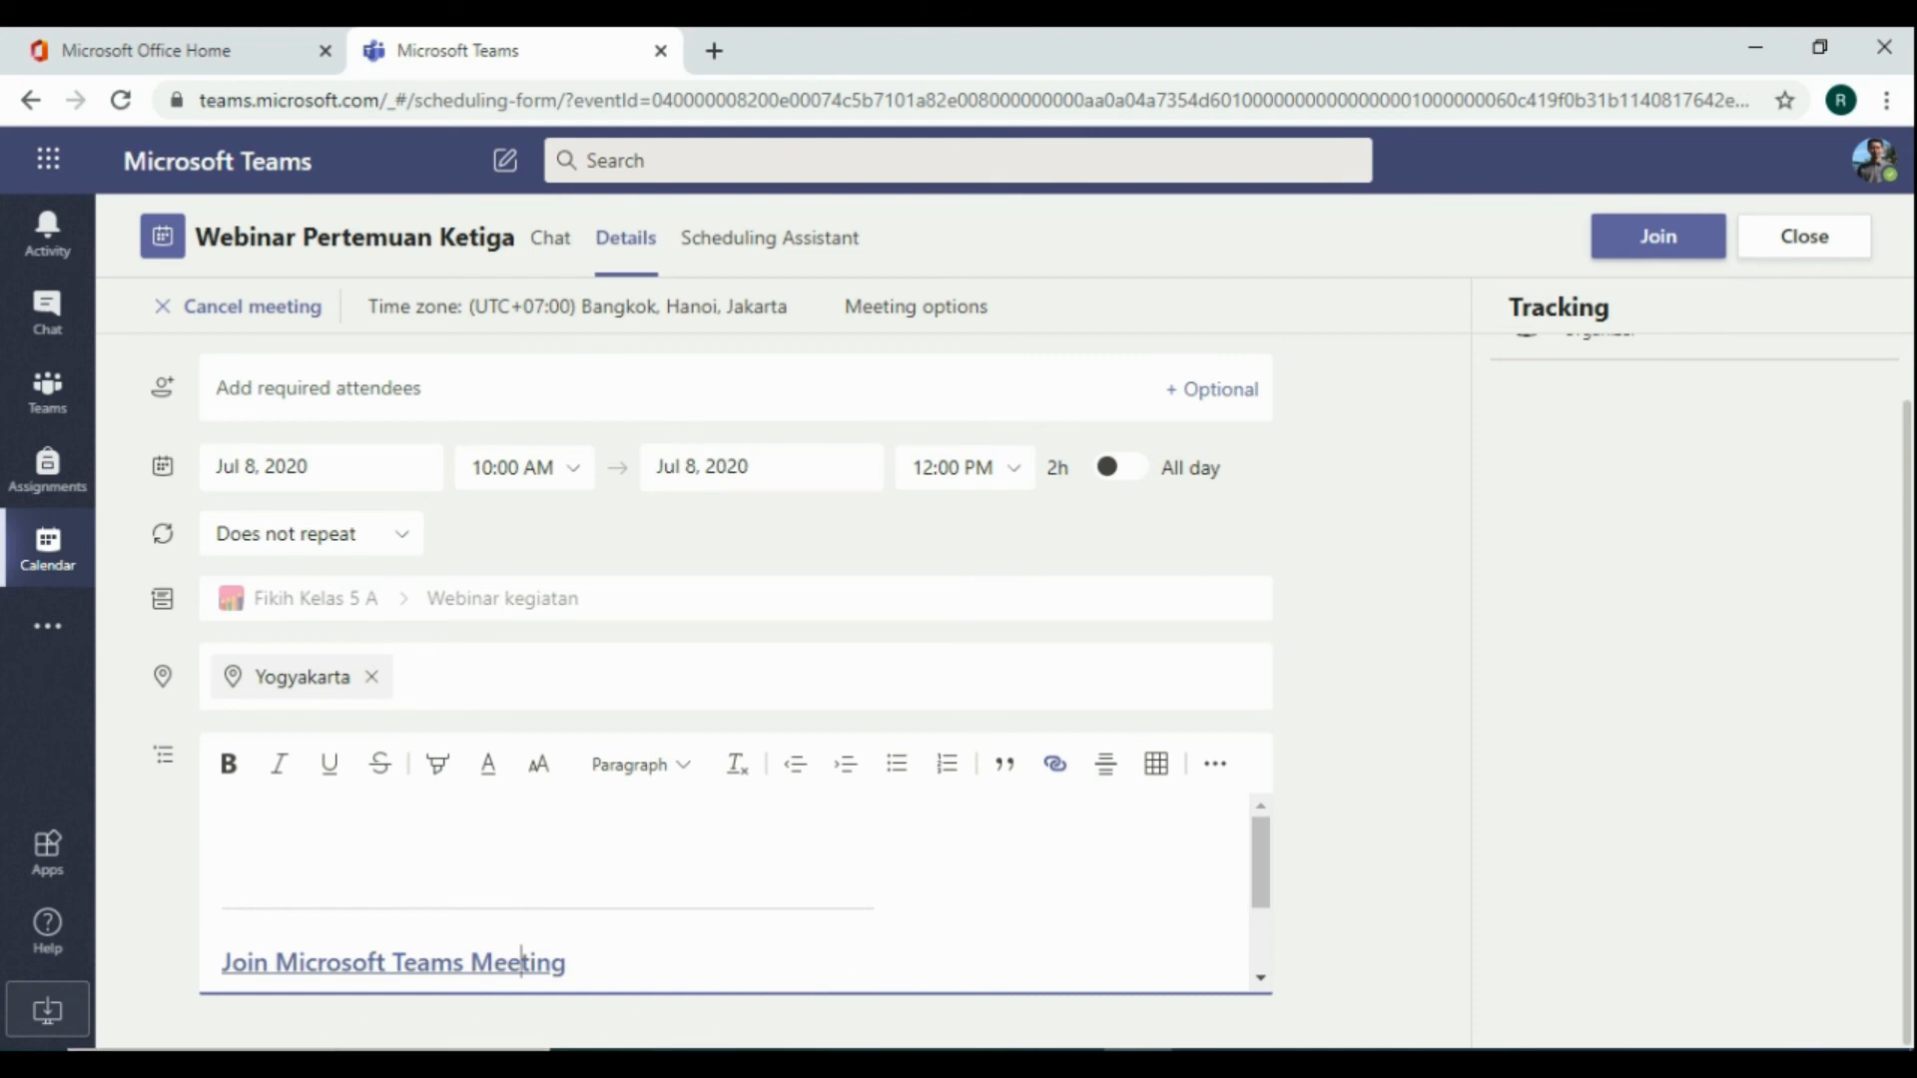
Open Notepad, paste the meeting link into a new document and select all of it
left_click(308, 1062)
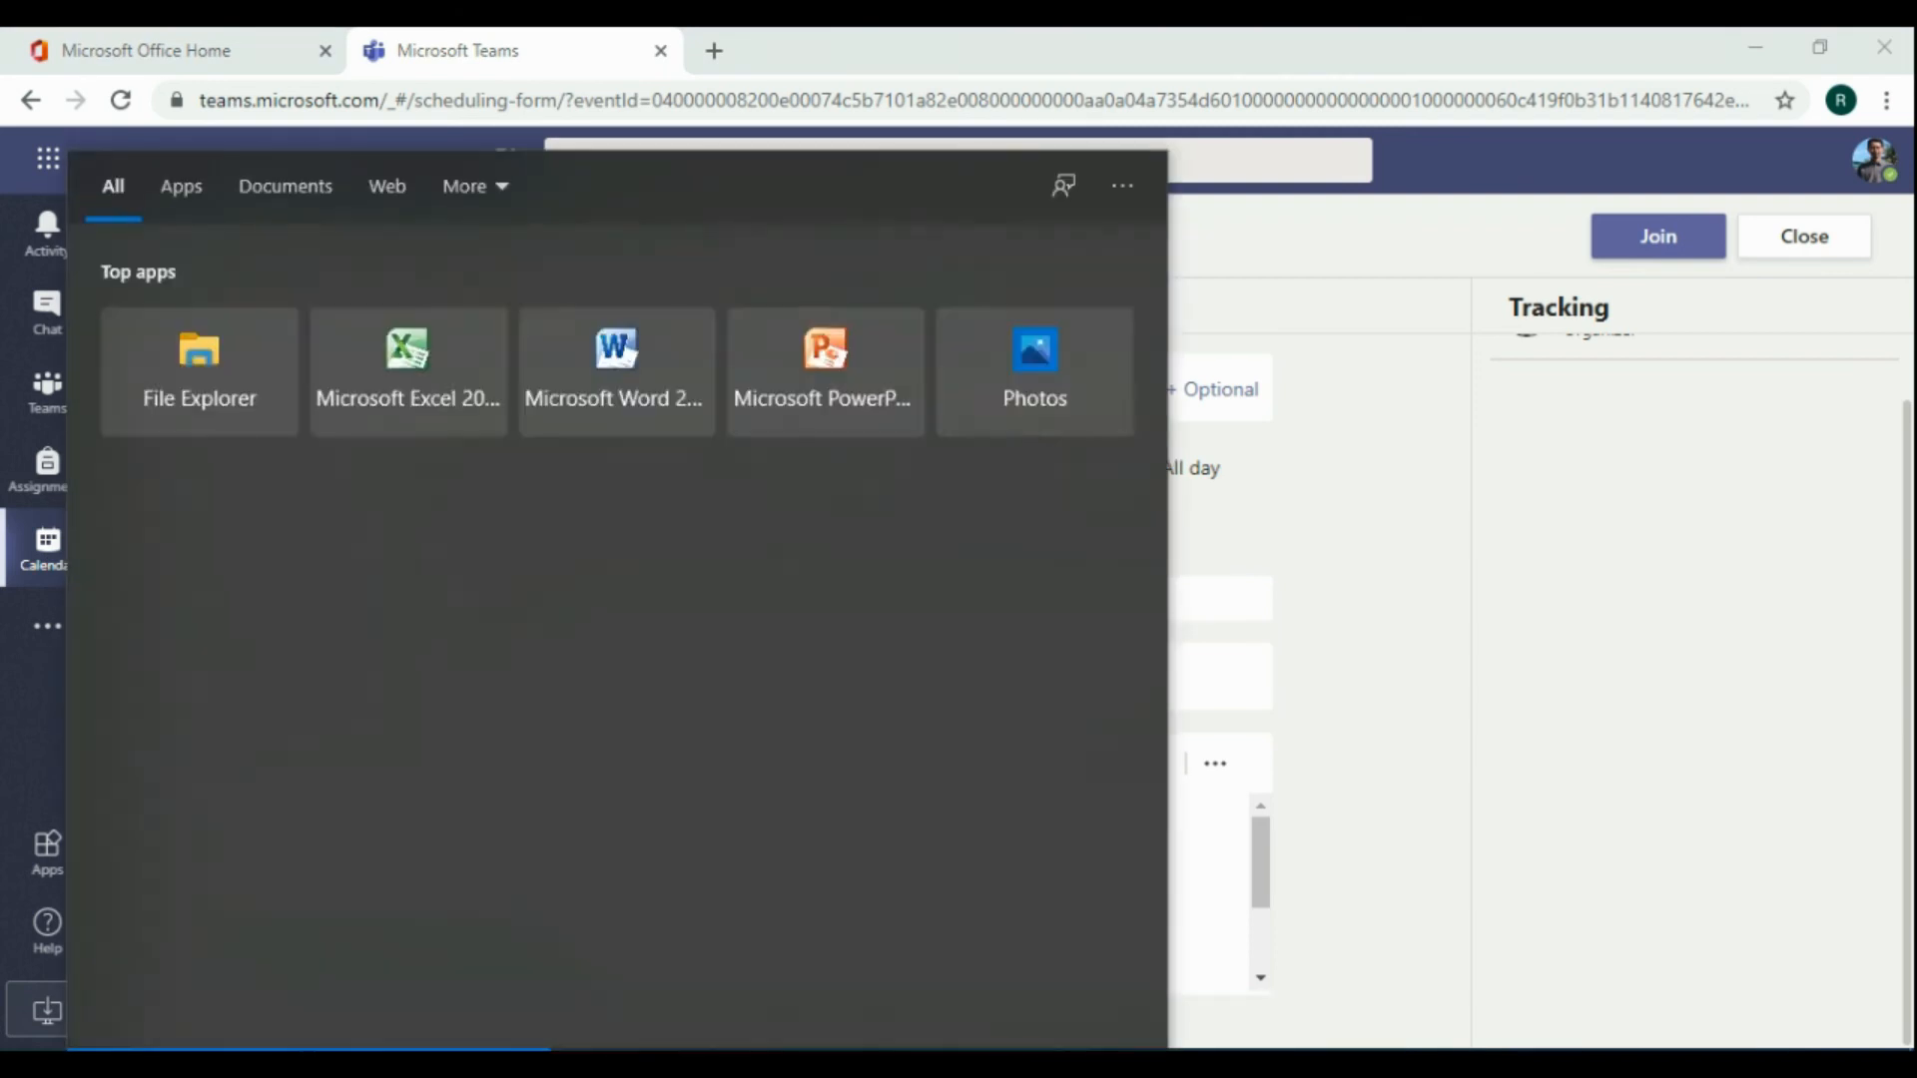
type("notepa")
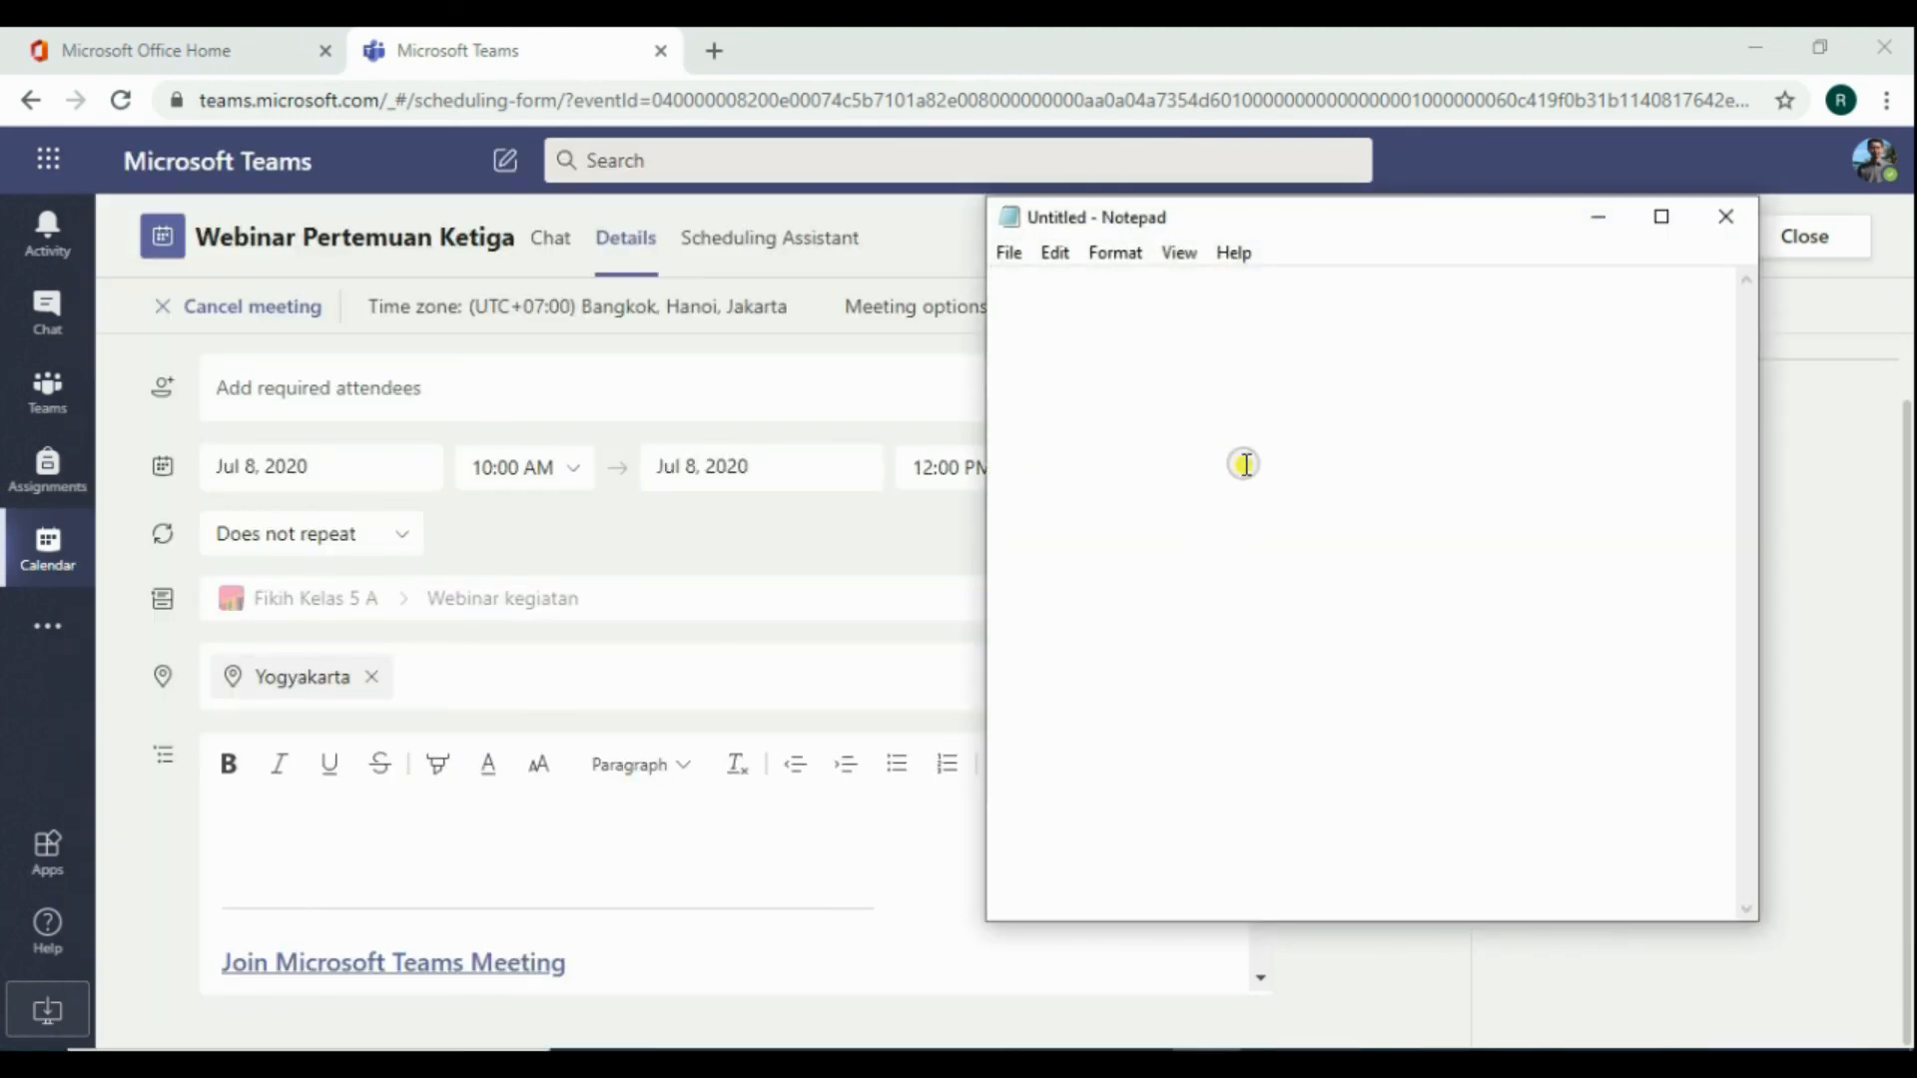
key("ctrl+v")
left_click(1125, 349)
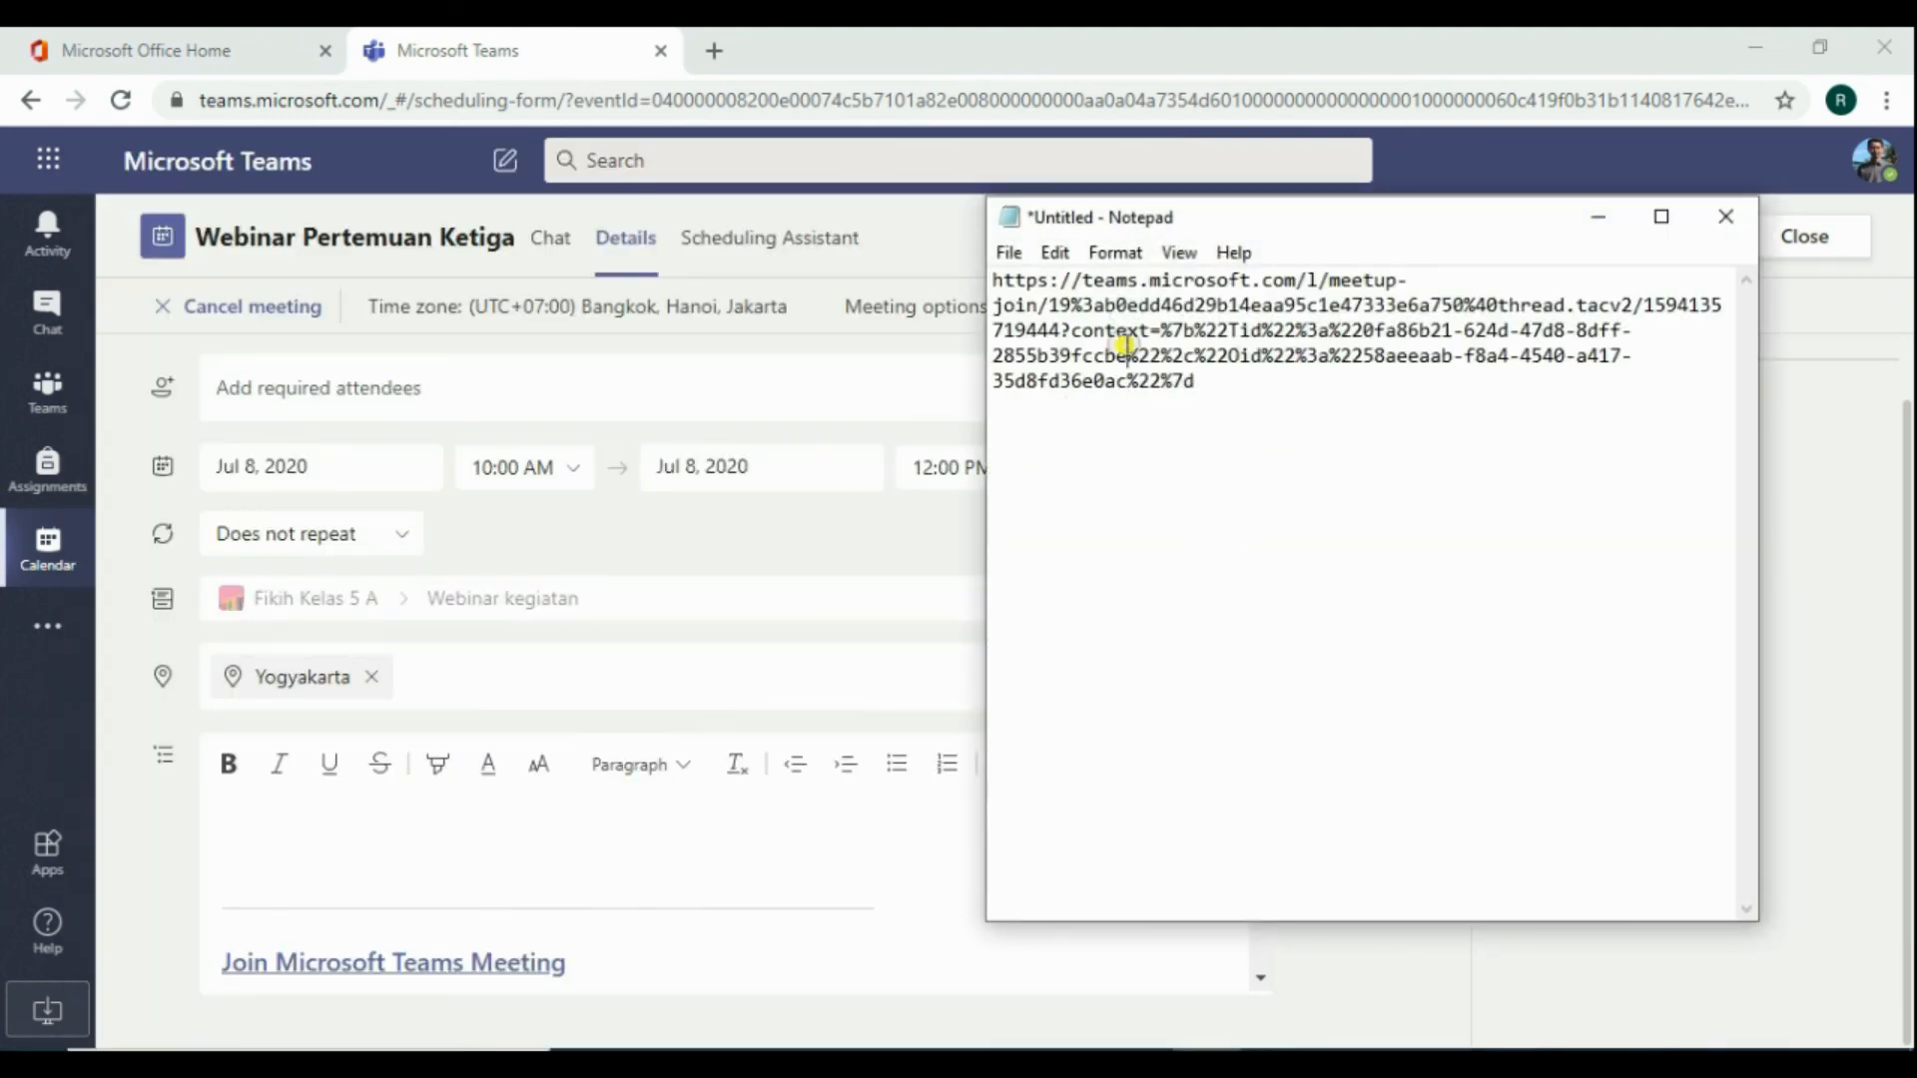
key("ctrl+a")
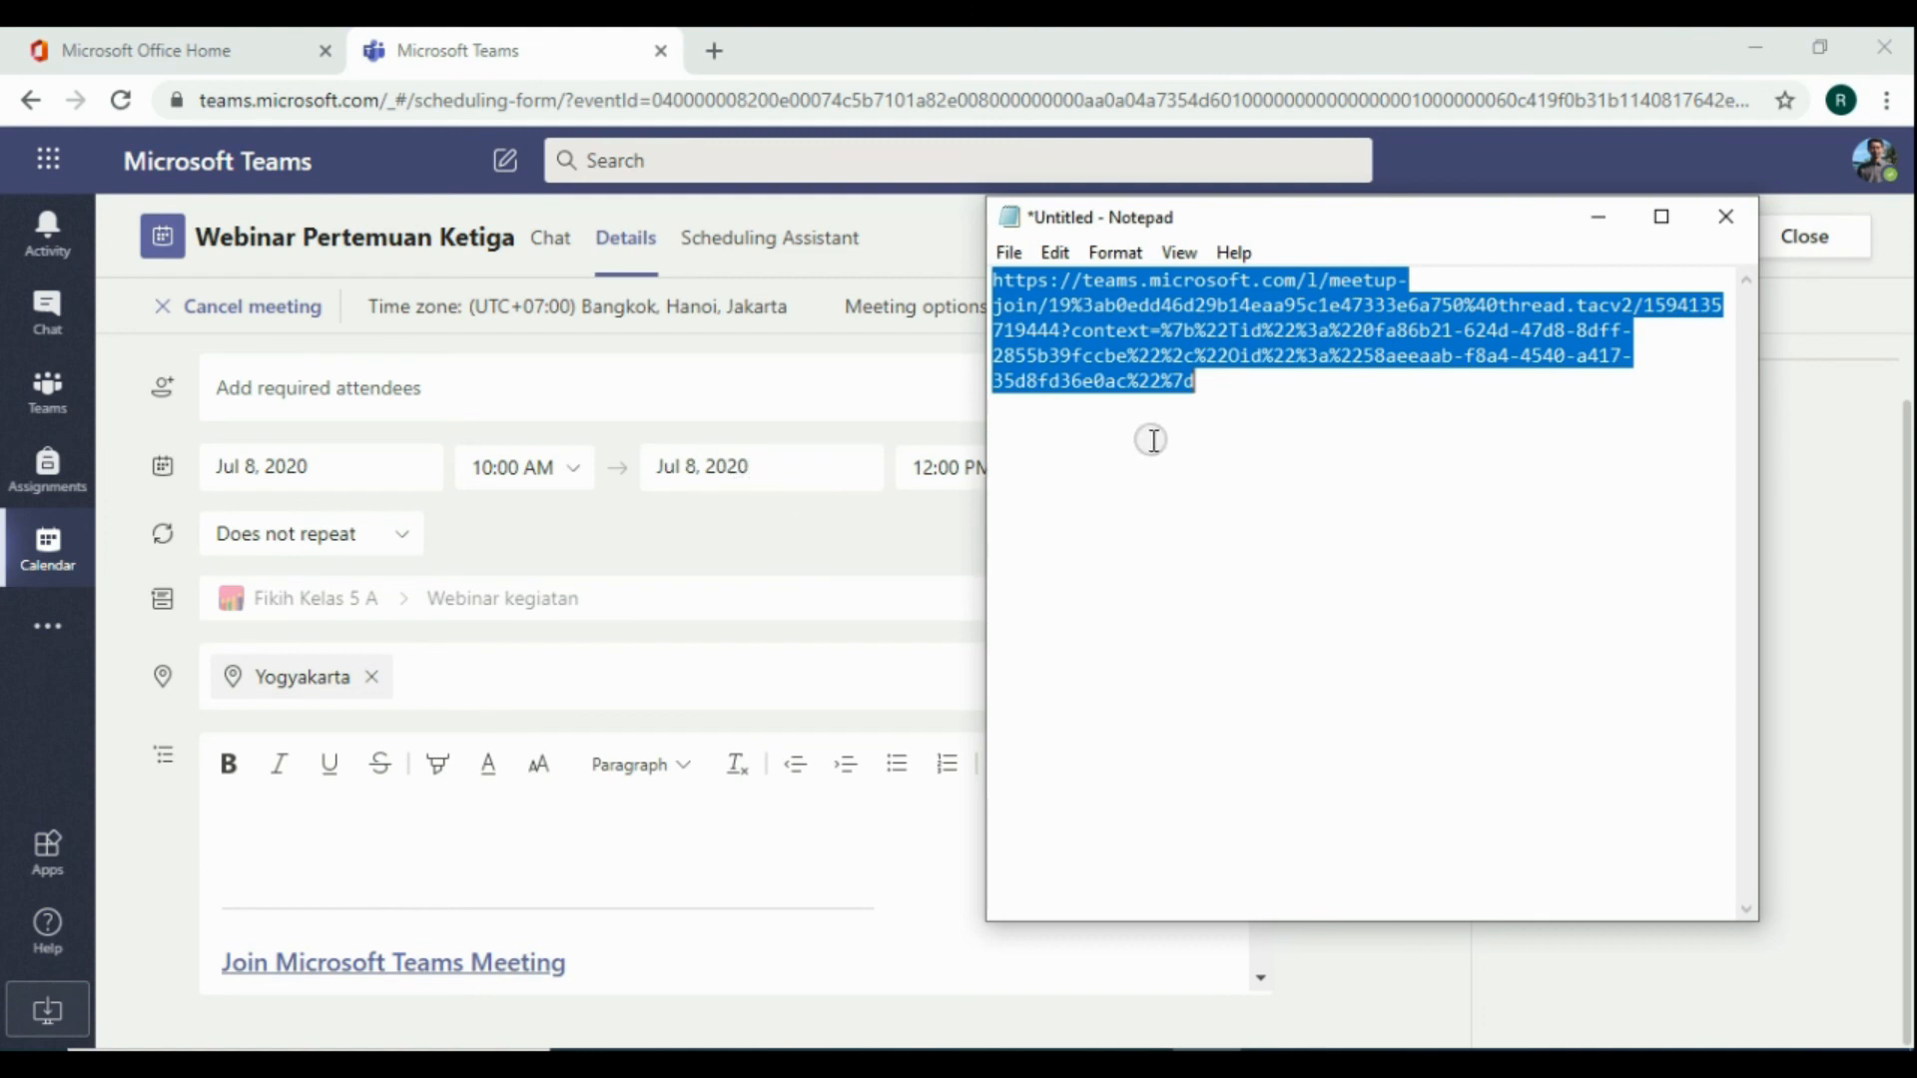
left_click(1079, 378)
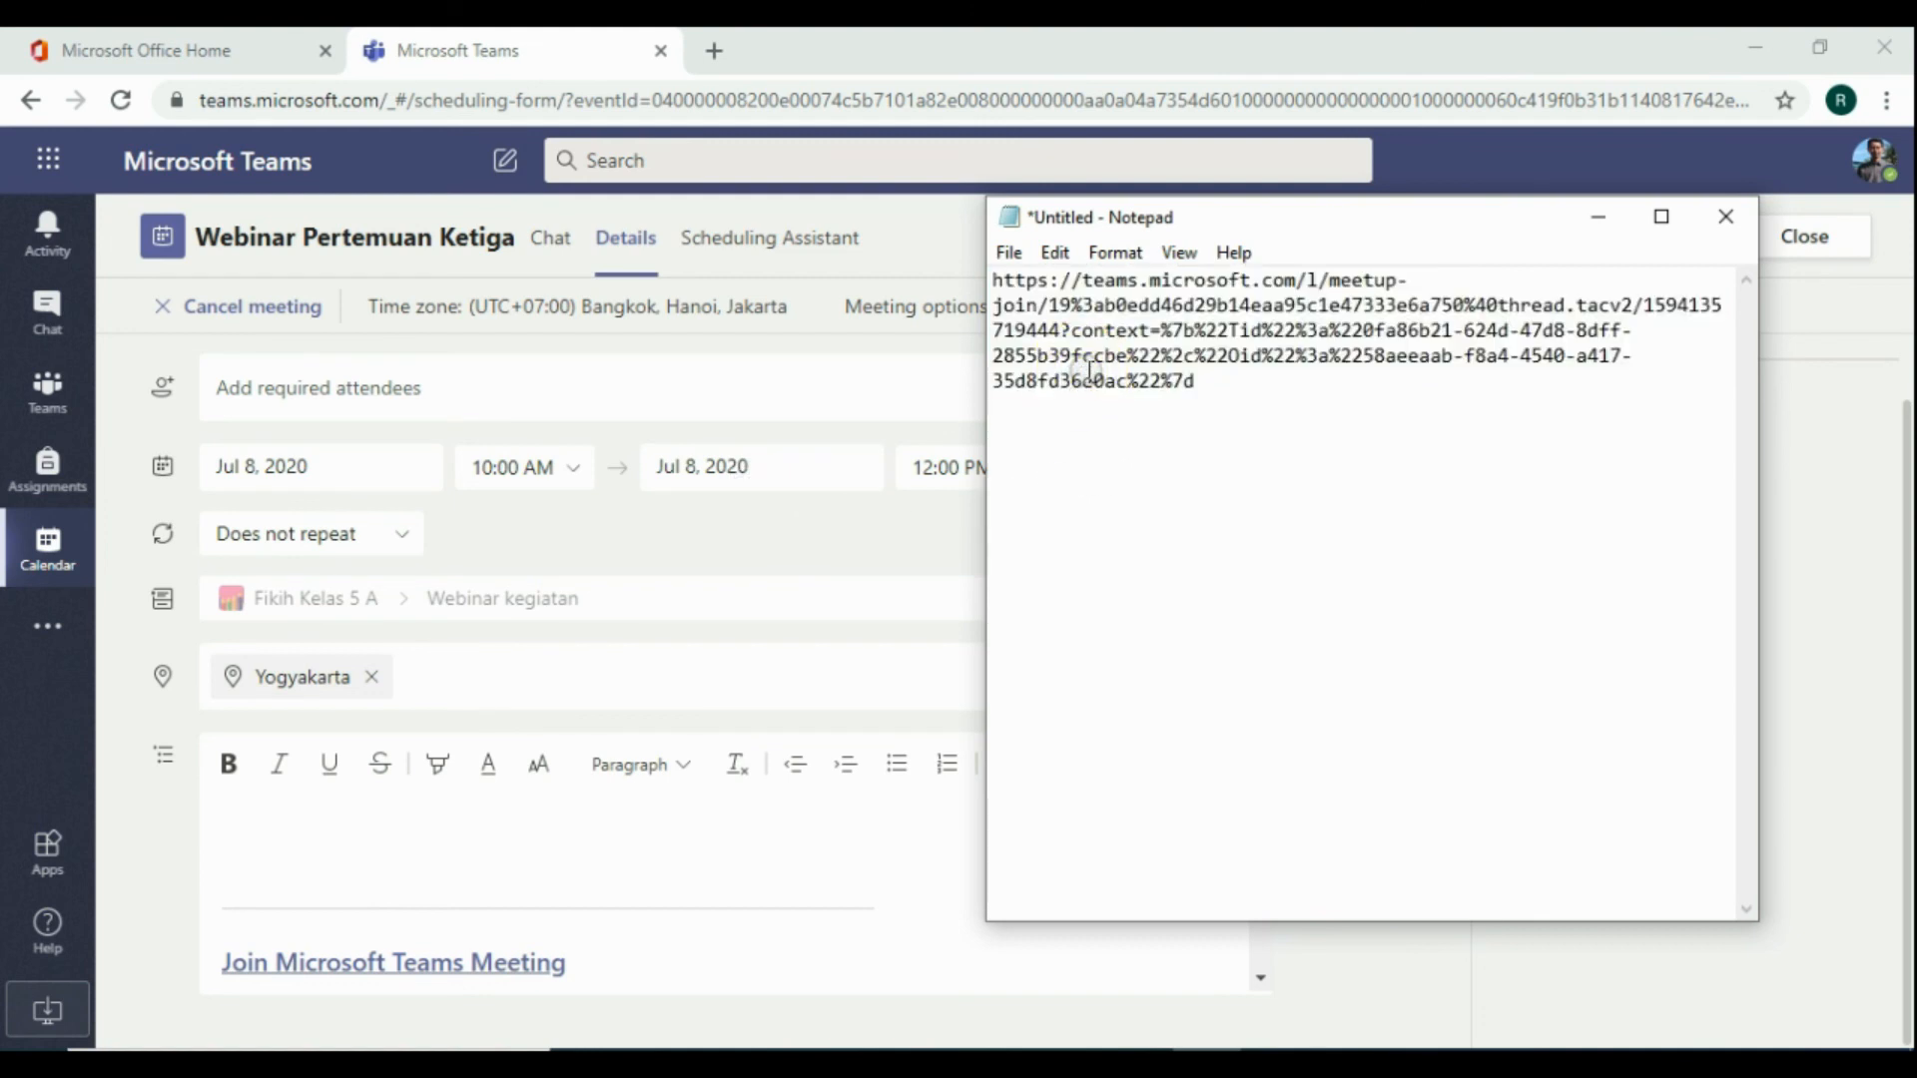
key("ctrl+a")
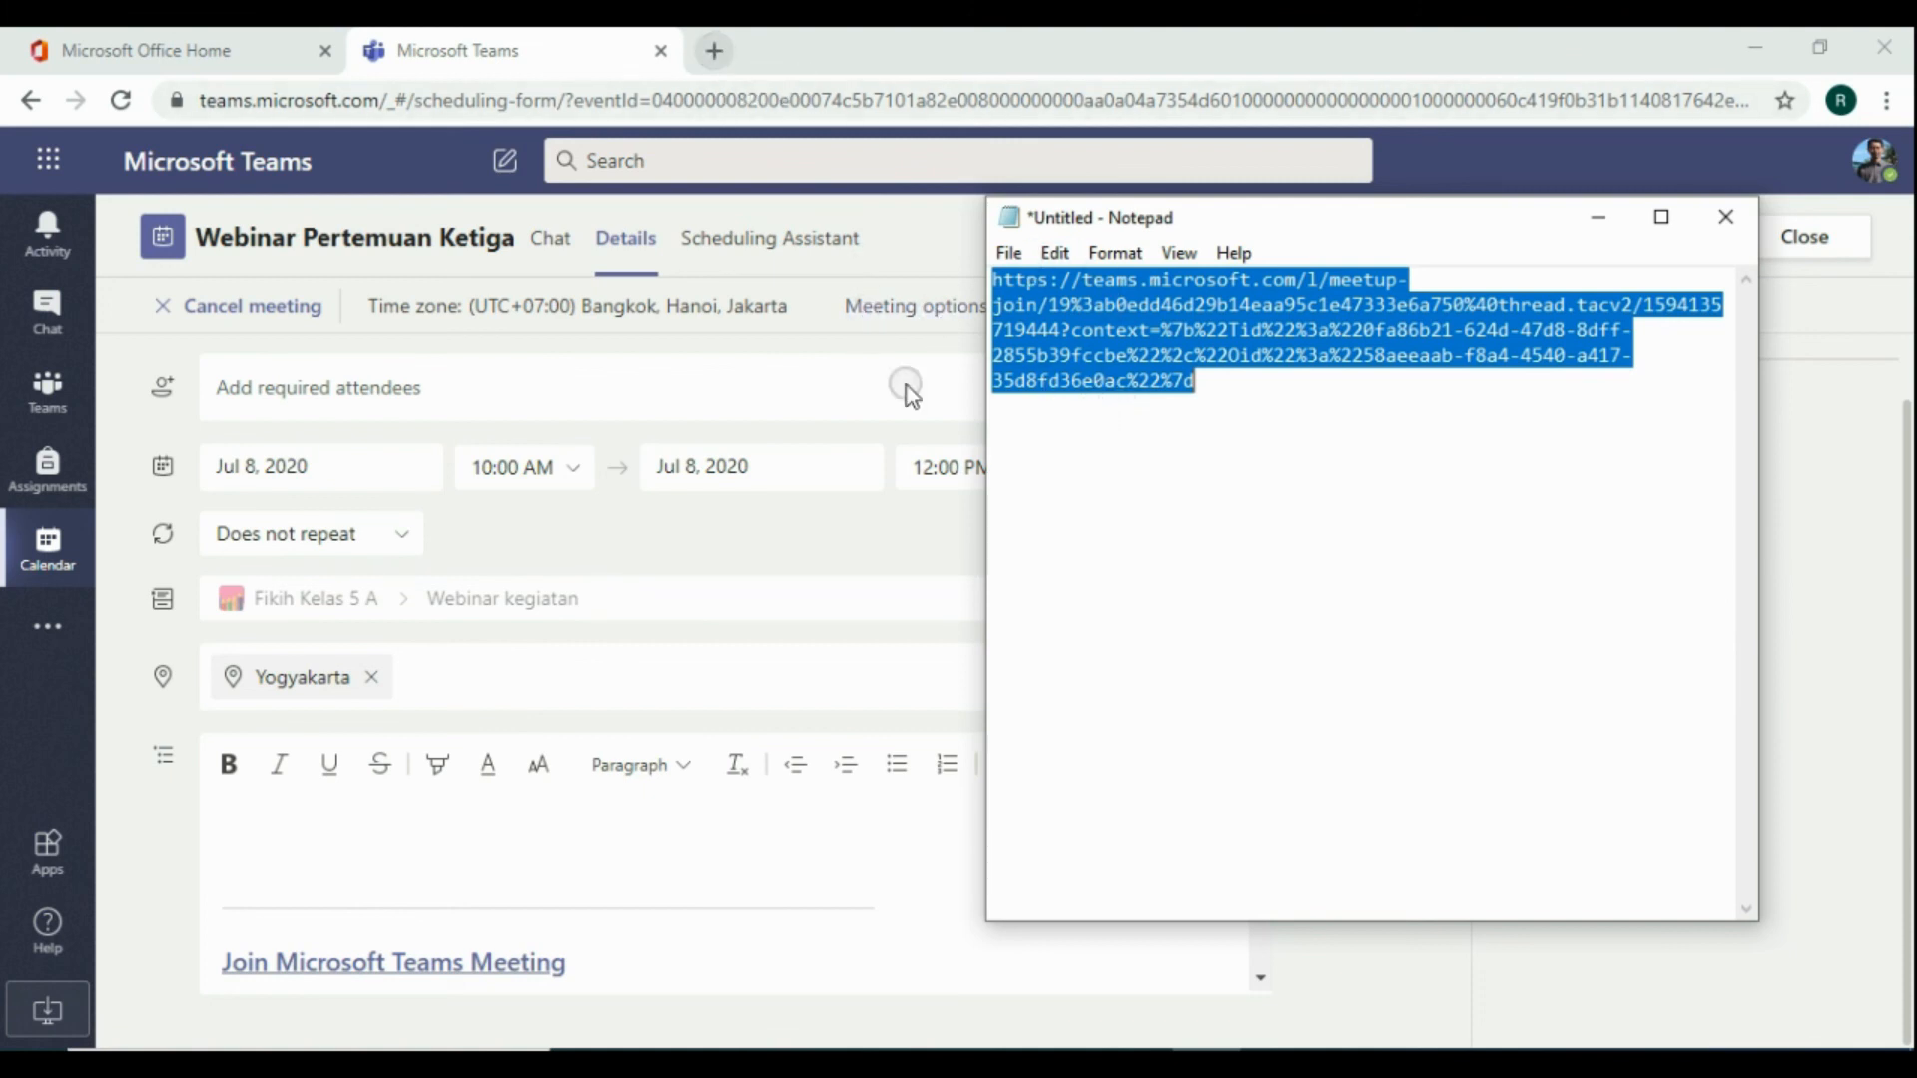
Close Notepad, saving the link as a text file named "link pertemuan" in Documents
left_click(1721, 213)
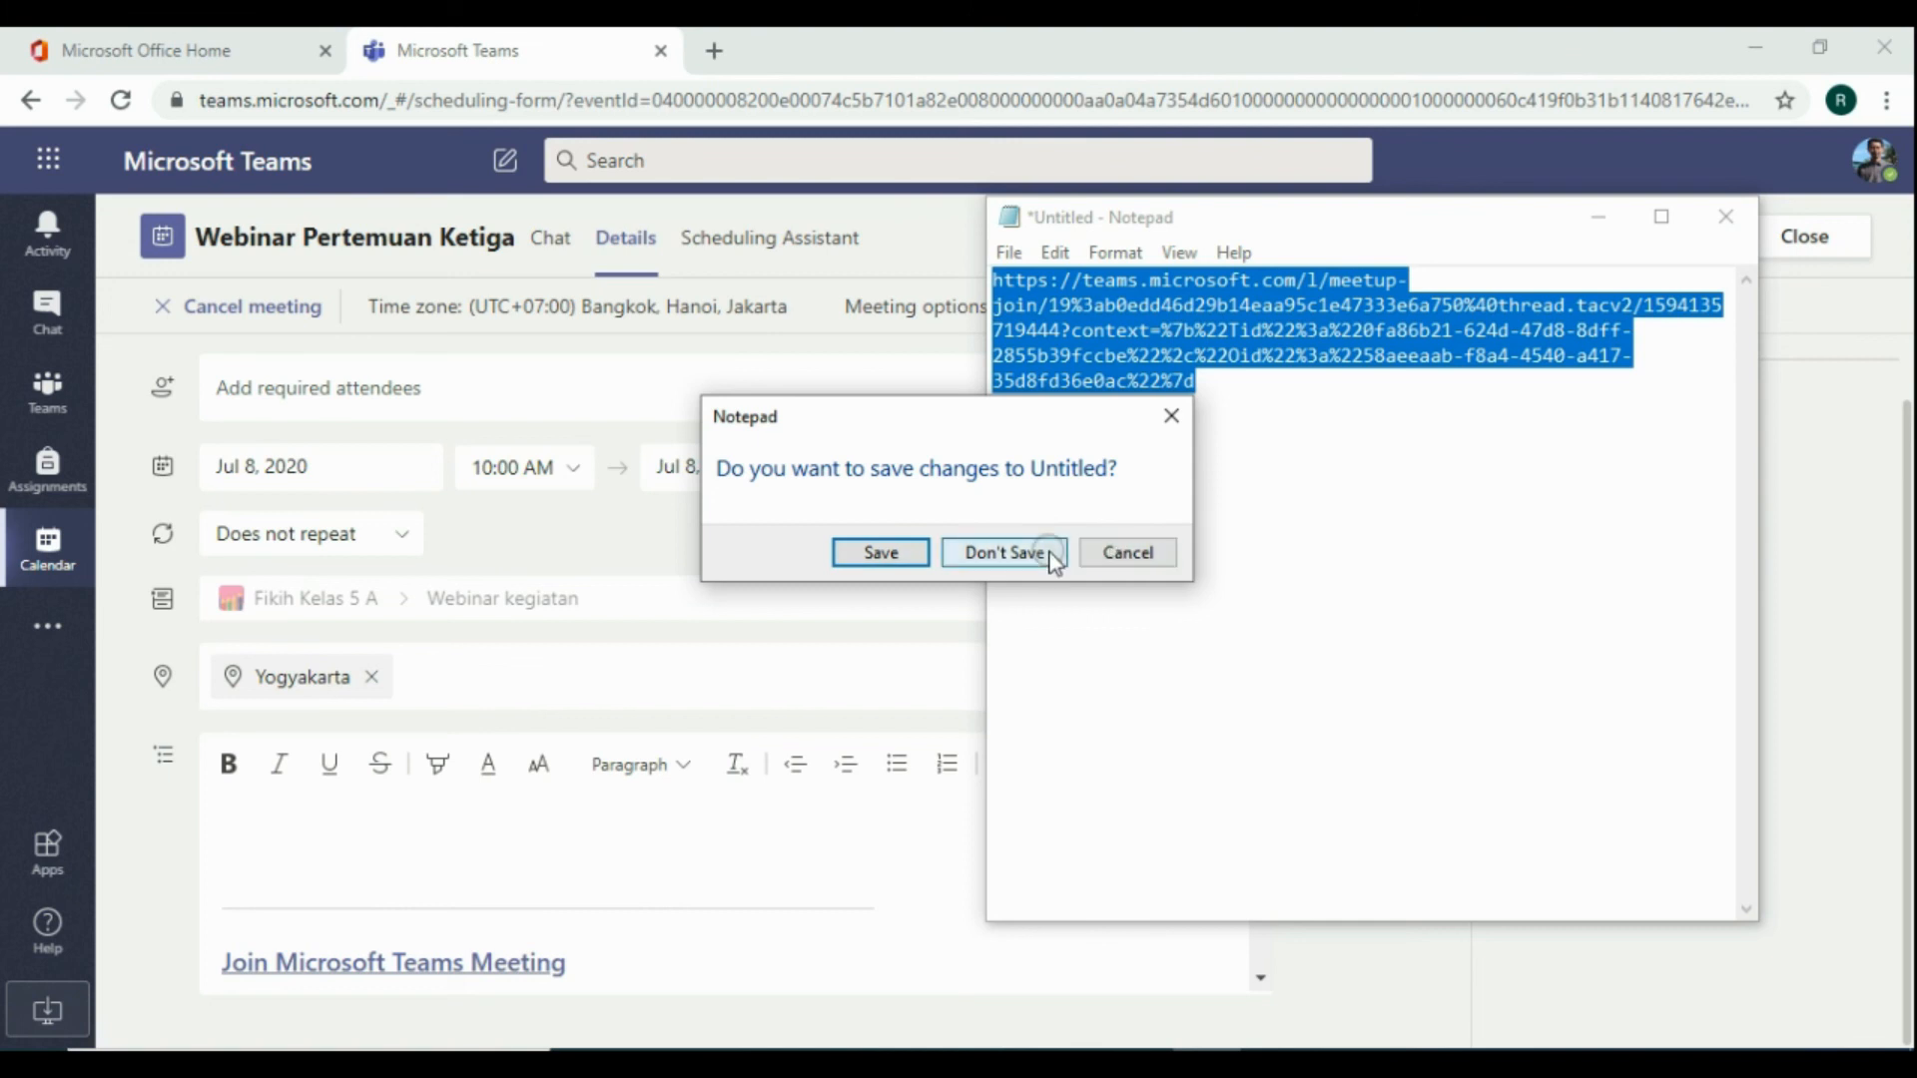
left_click(895, 552)
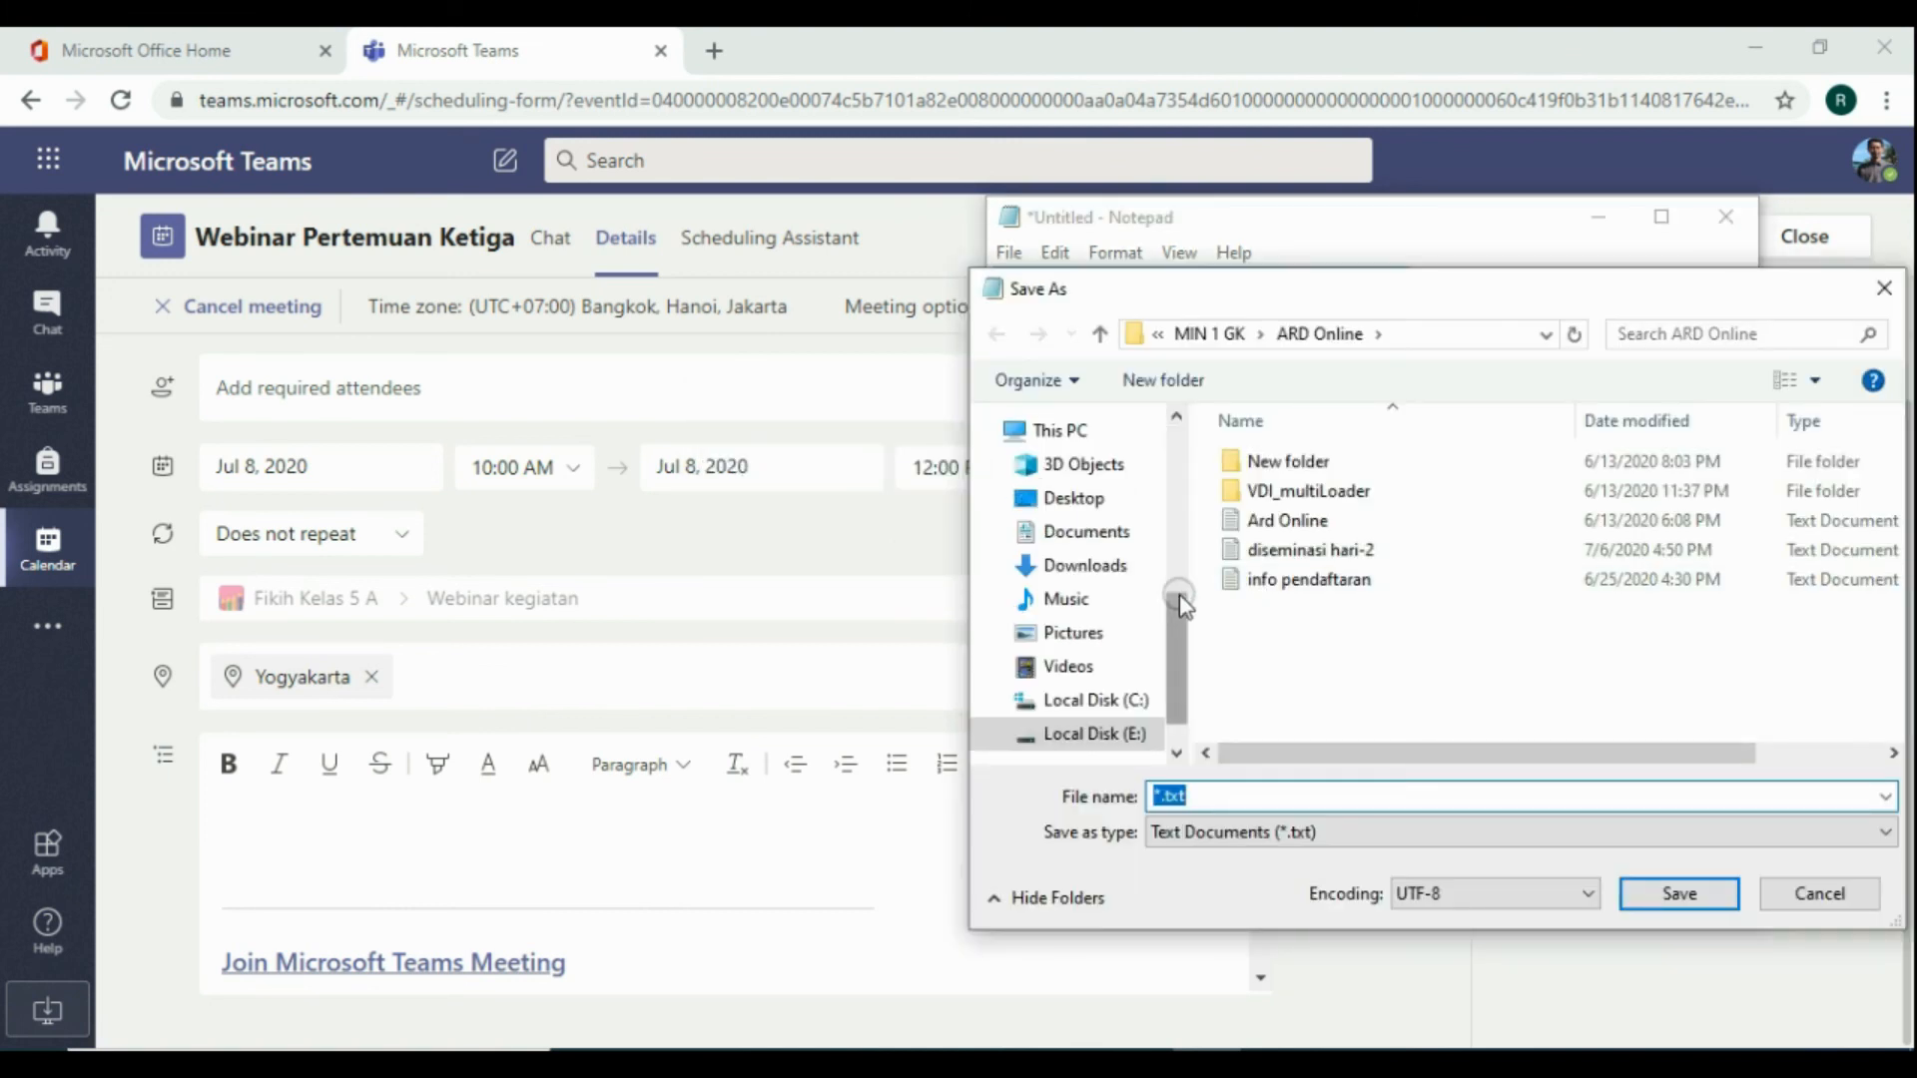
left_click(1089, 532)
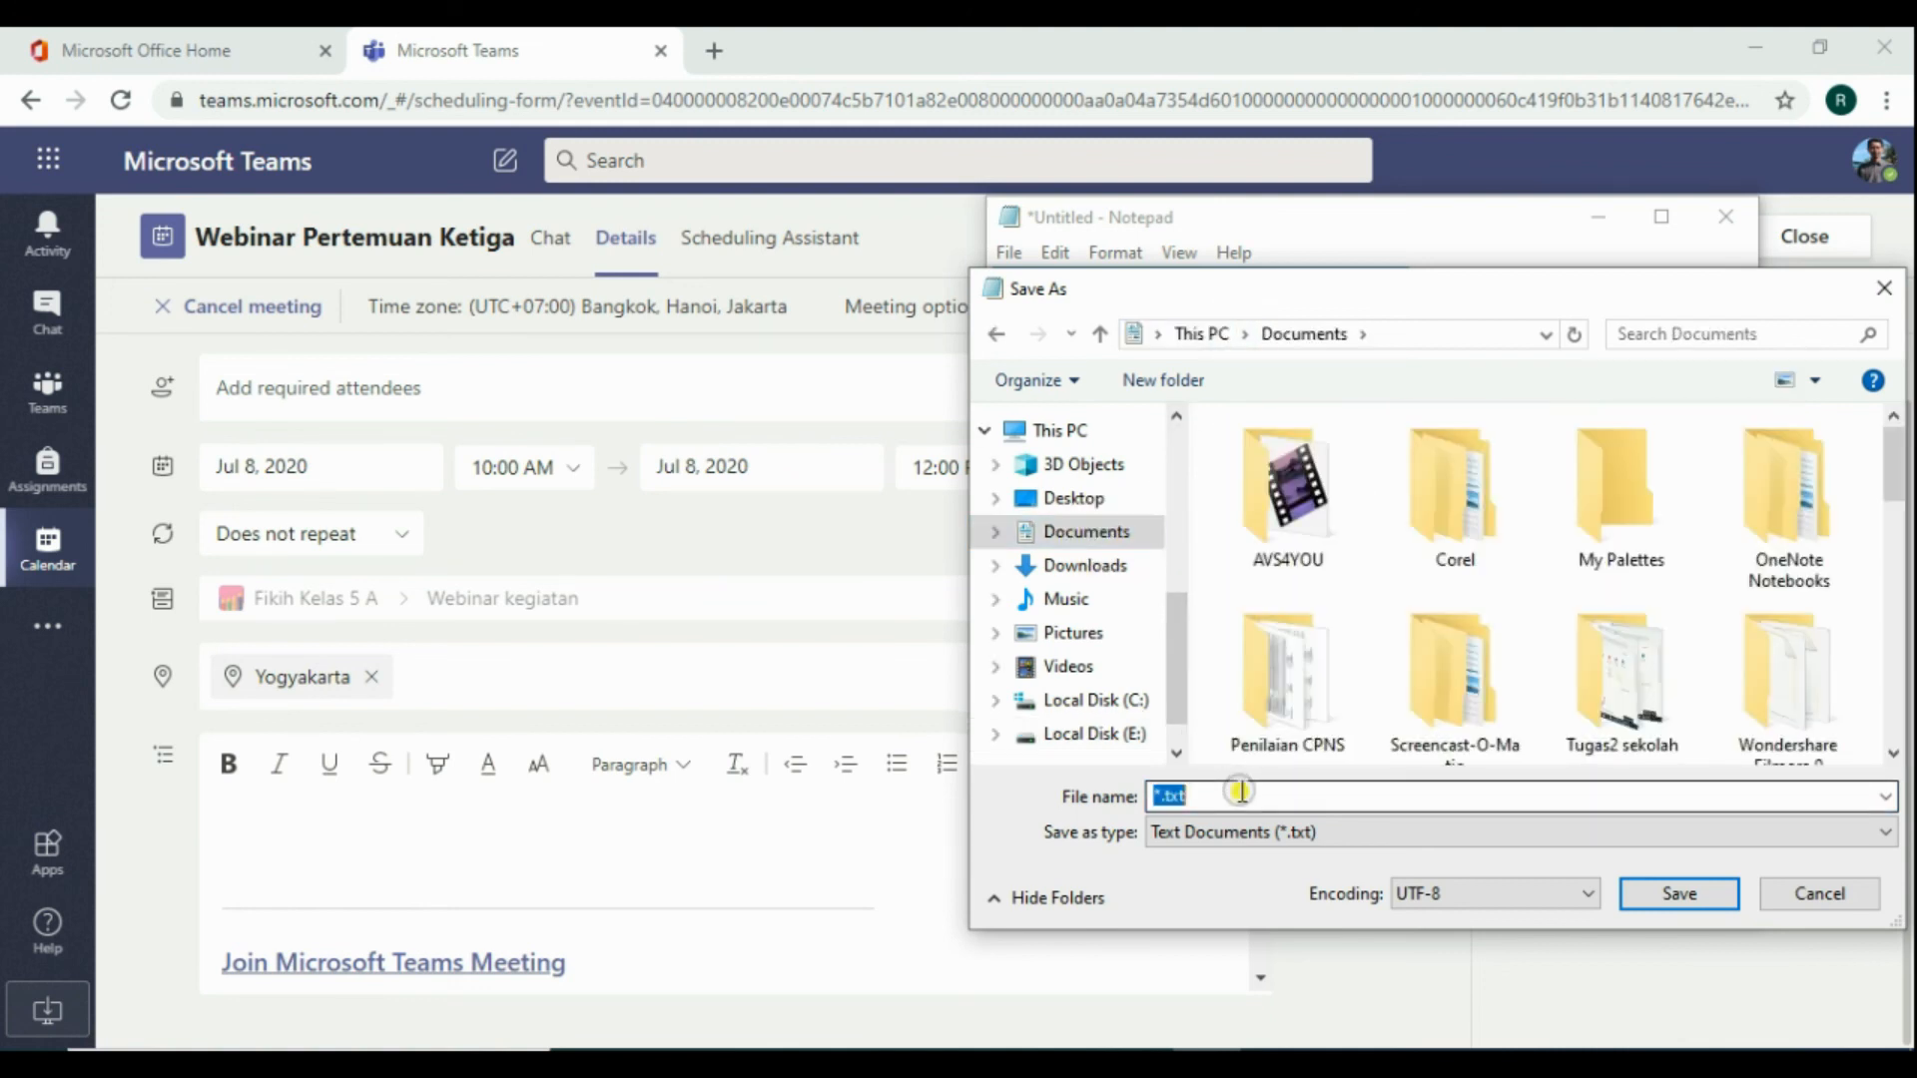
type("link pertemuan")
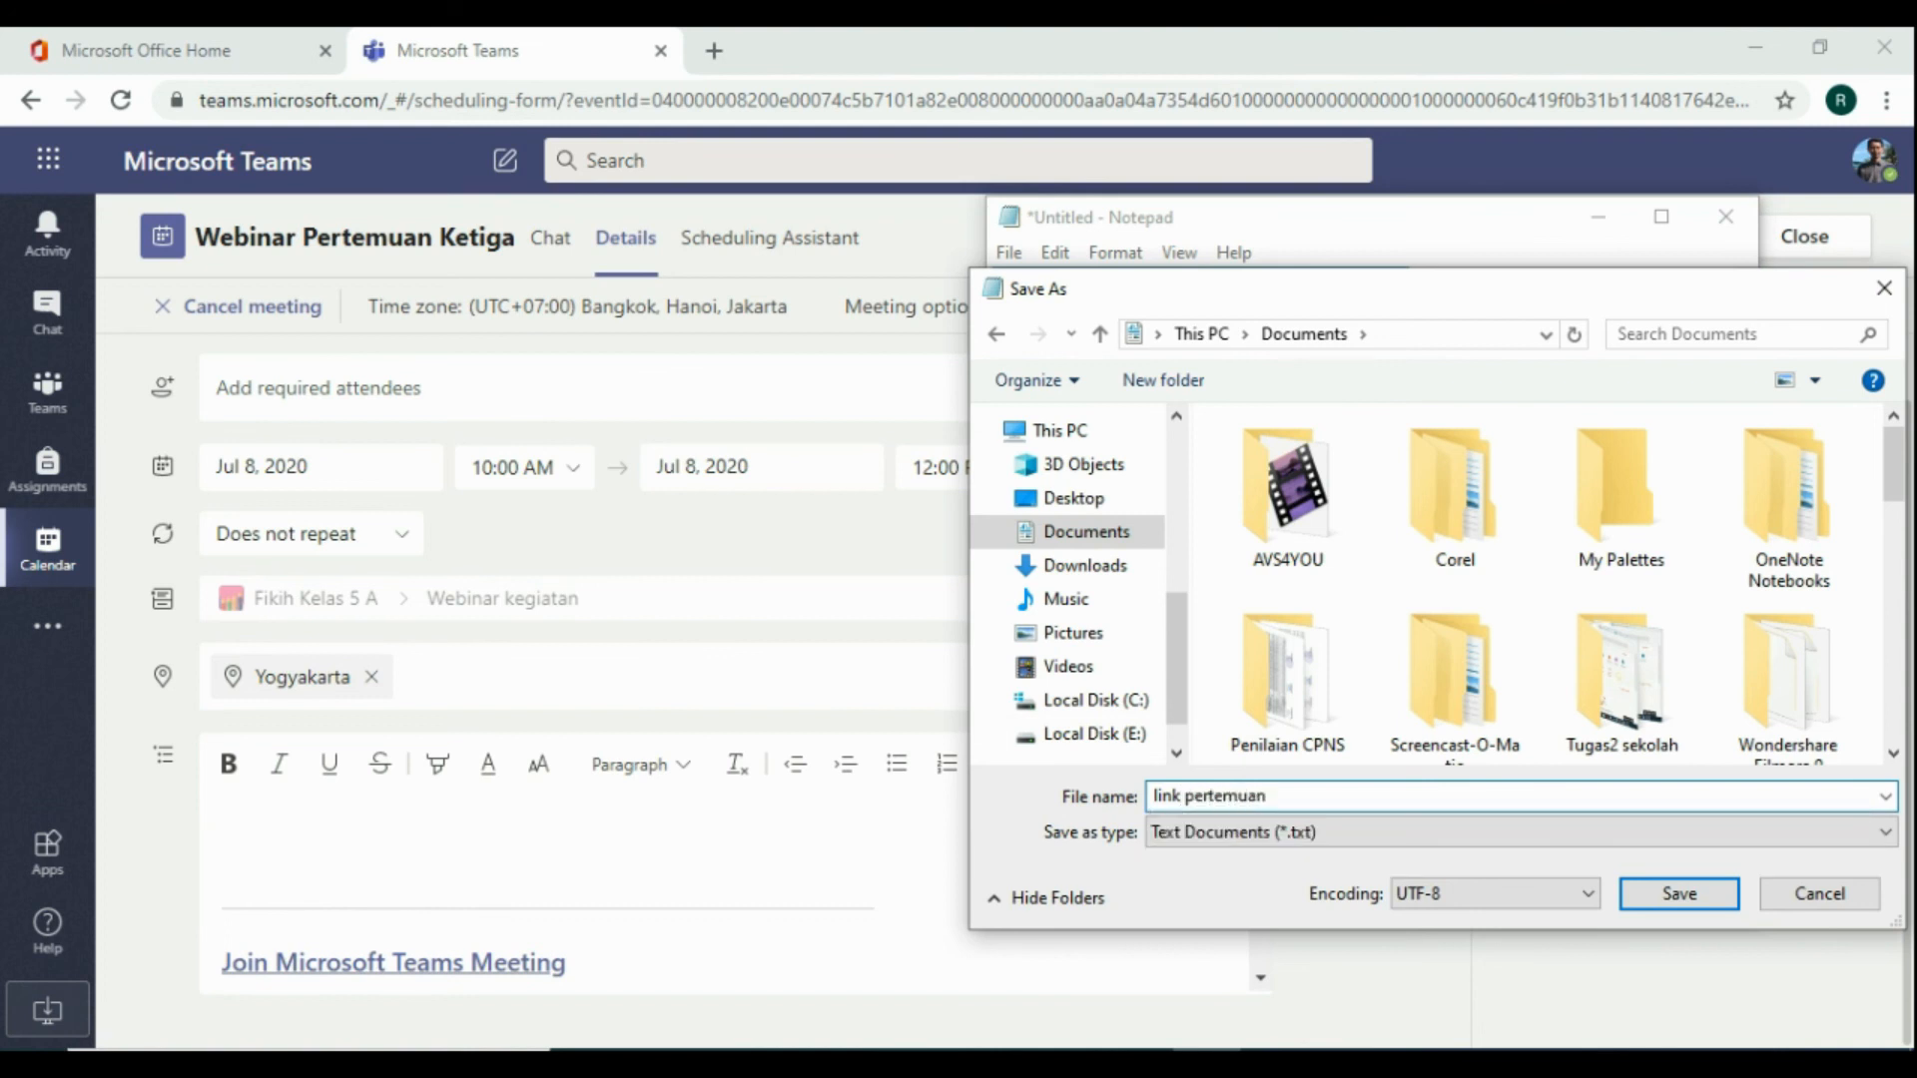
key("Return")
left_click(1242, 793)
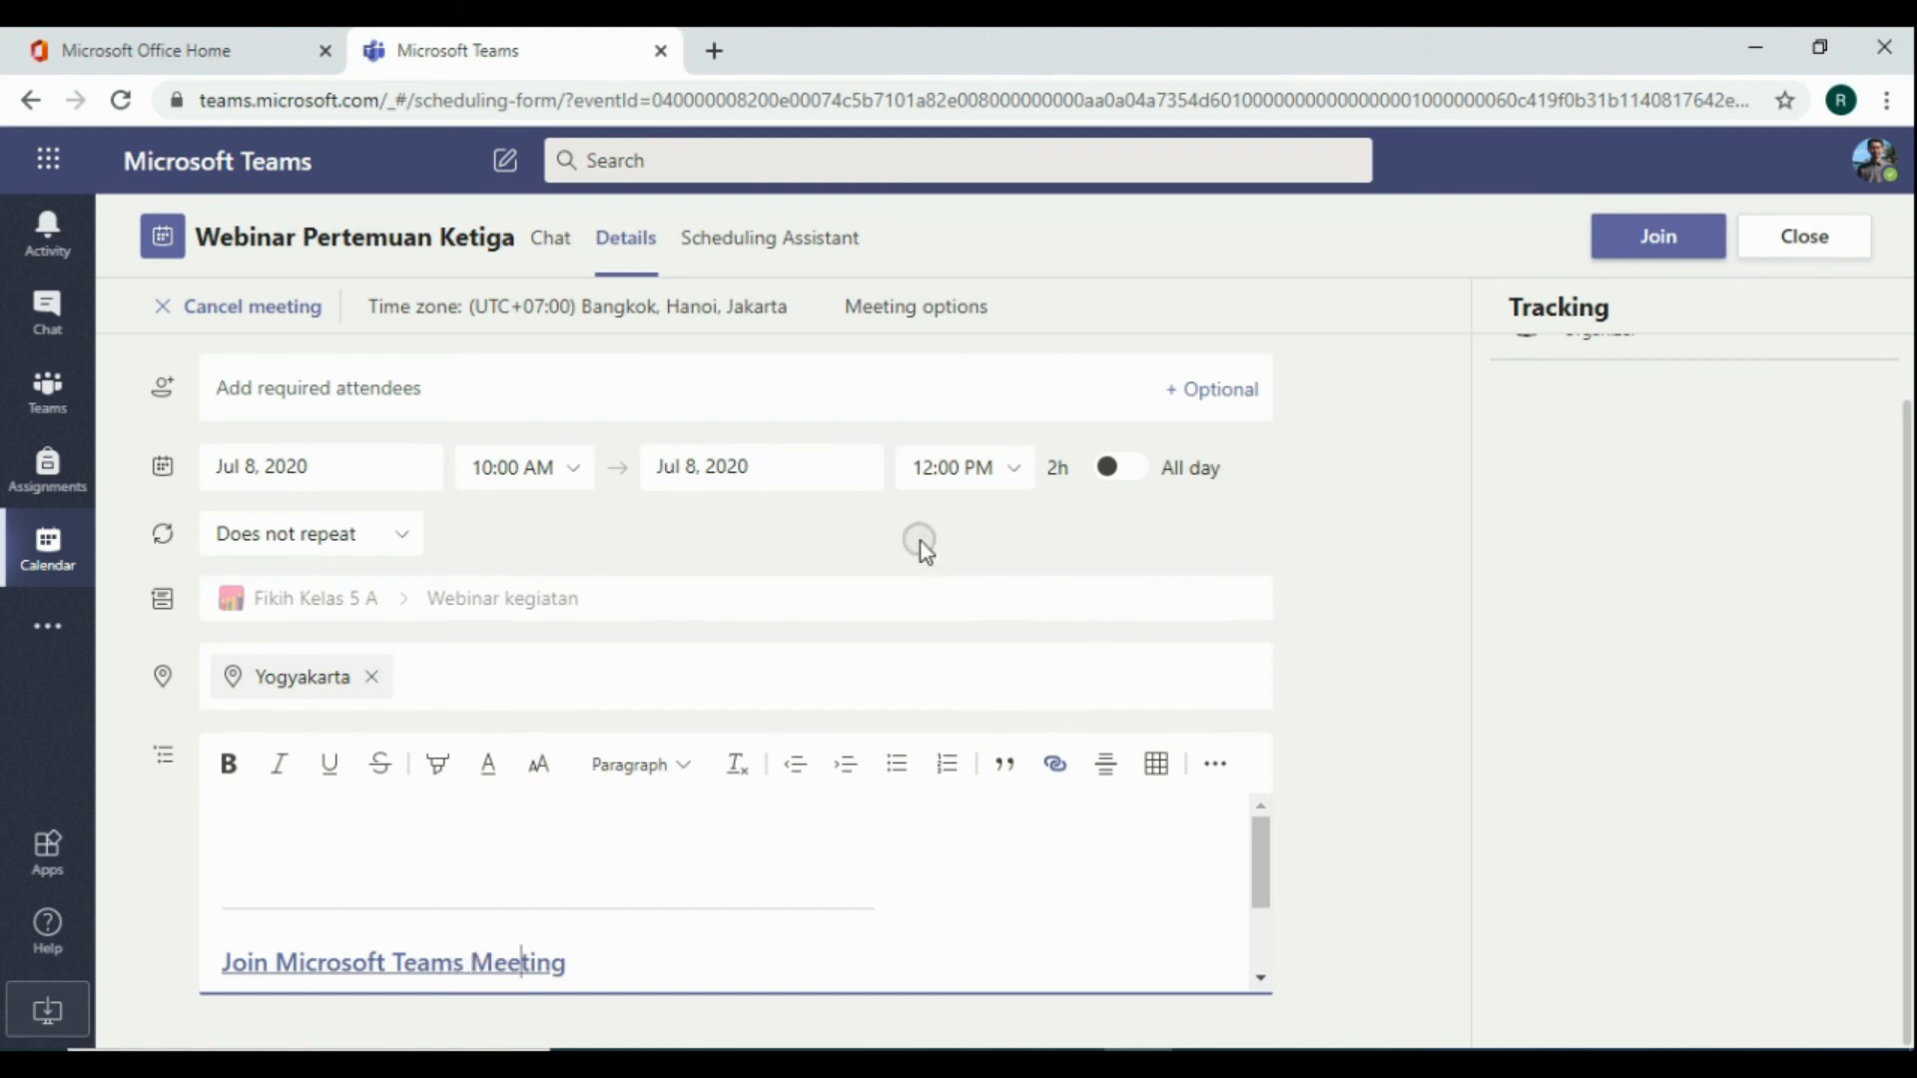
Copy the meeting link address again and close the meeting details
right_click(429, 960)
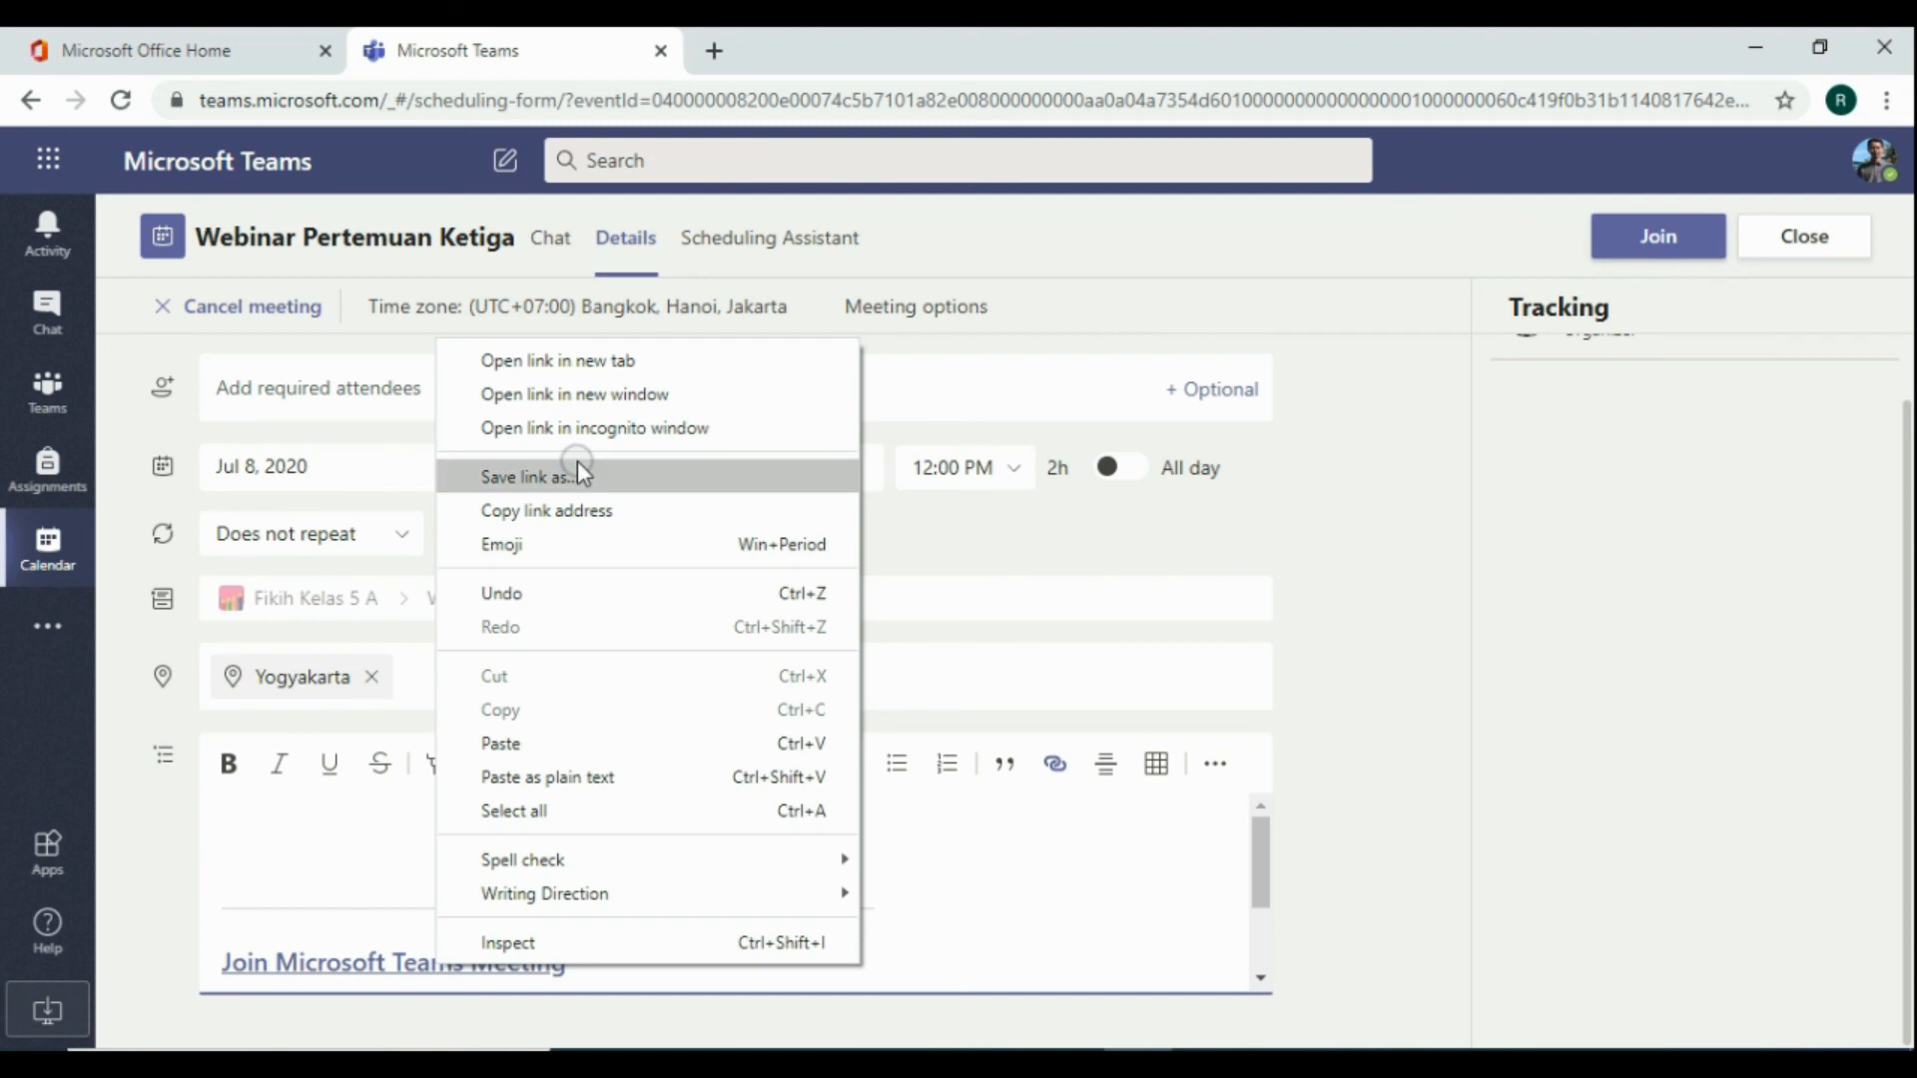
left_click(557, 514)
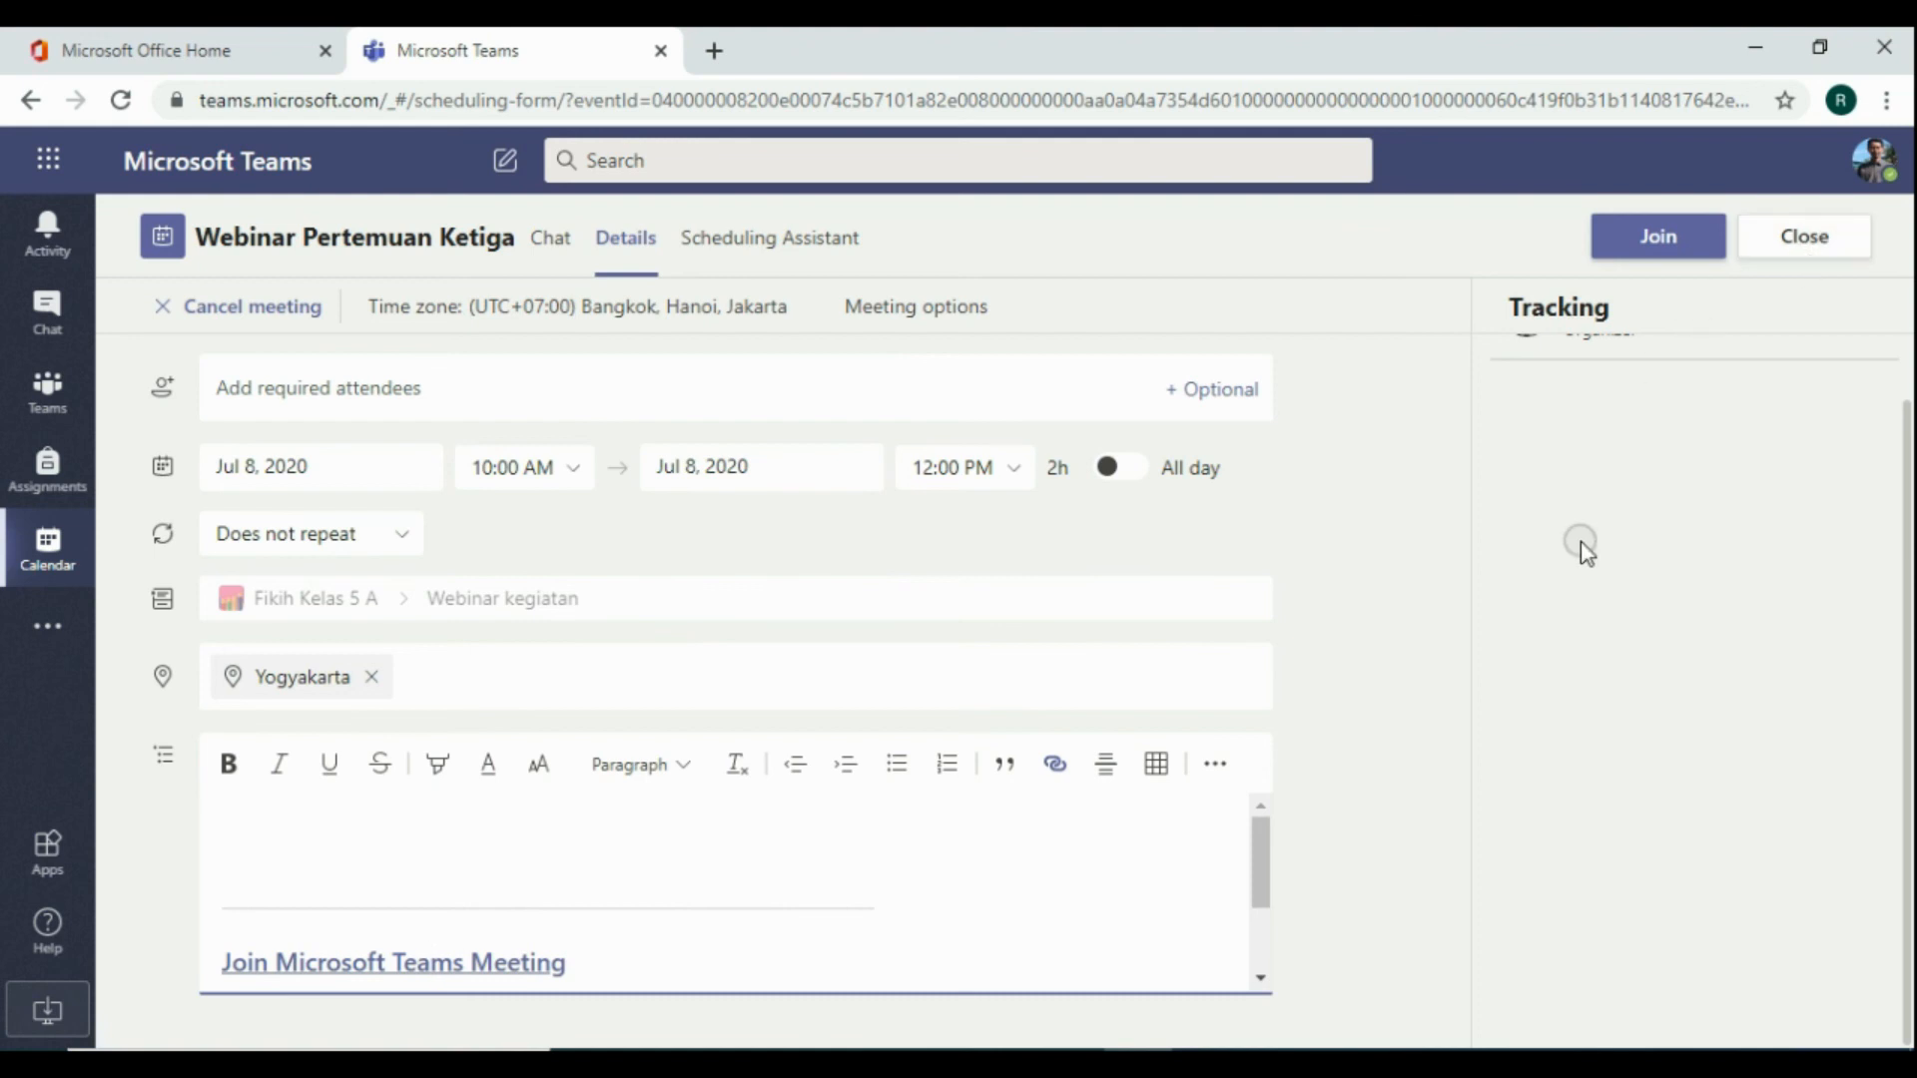
left_click(1823, 252)
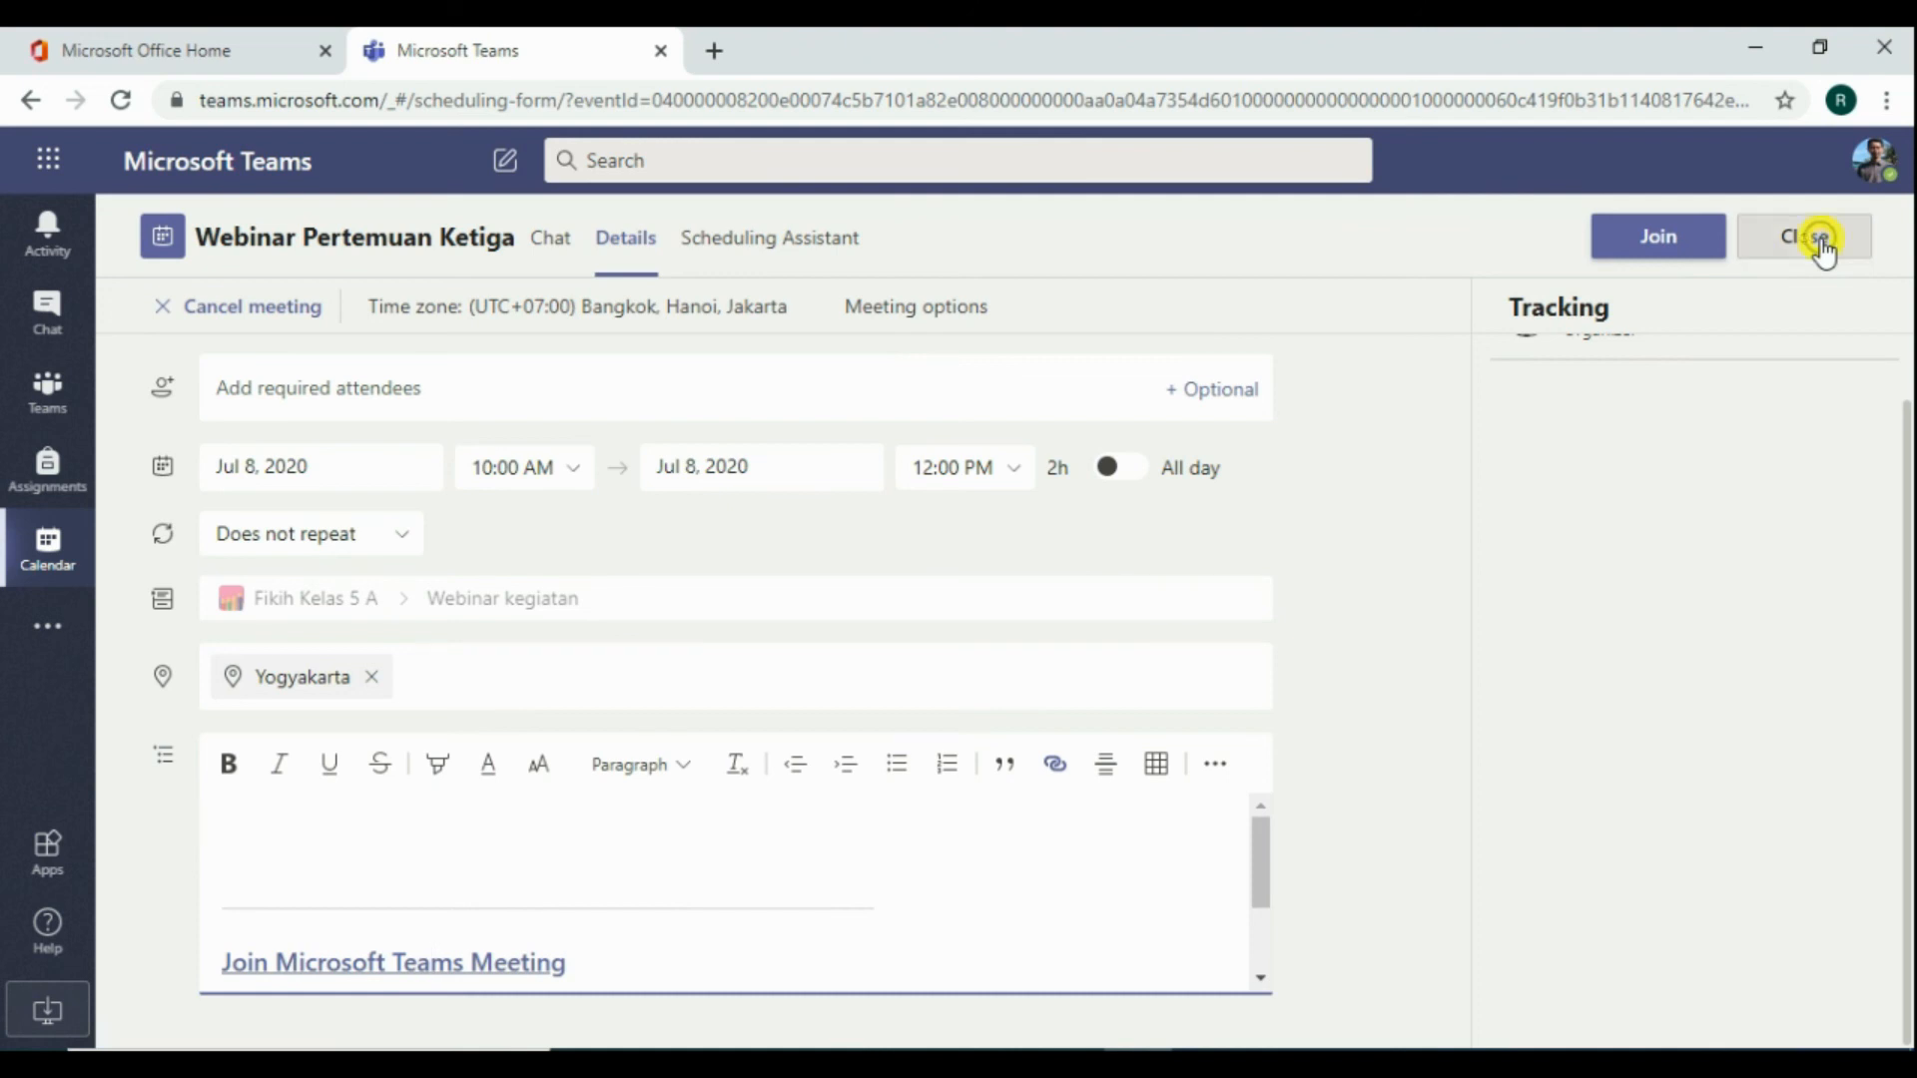